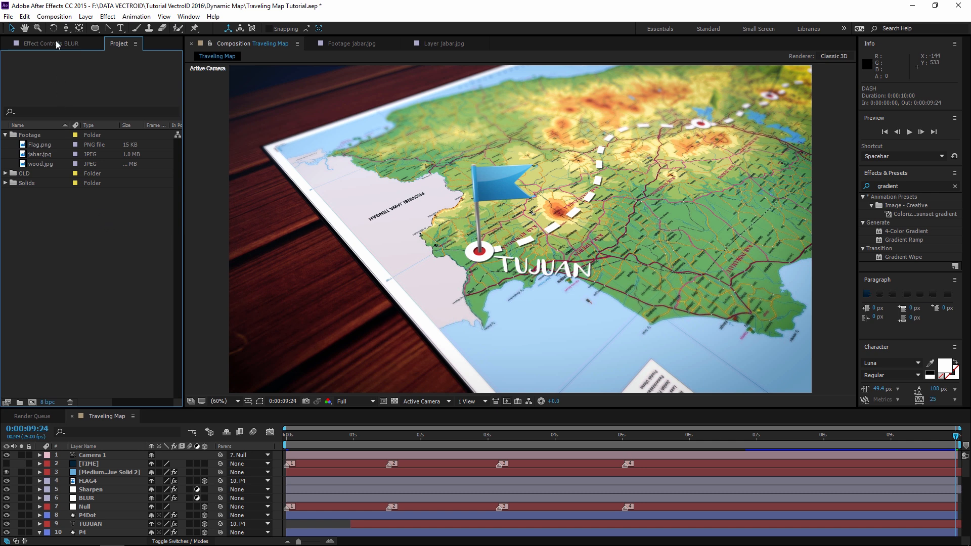
# Create a new composition named TravelMAP with the HDTV 1080 25 preset and a 10-second duration
pyautogui.click(54, 16)
pyautogui.click(65, 26)
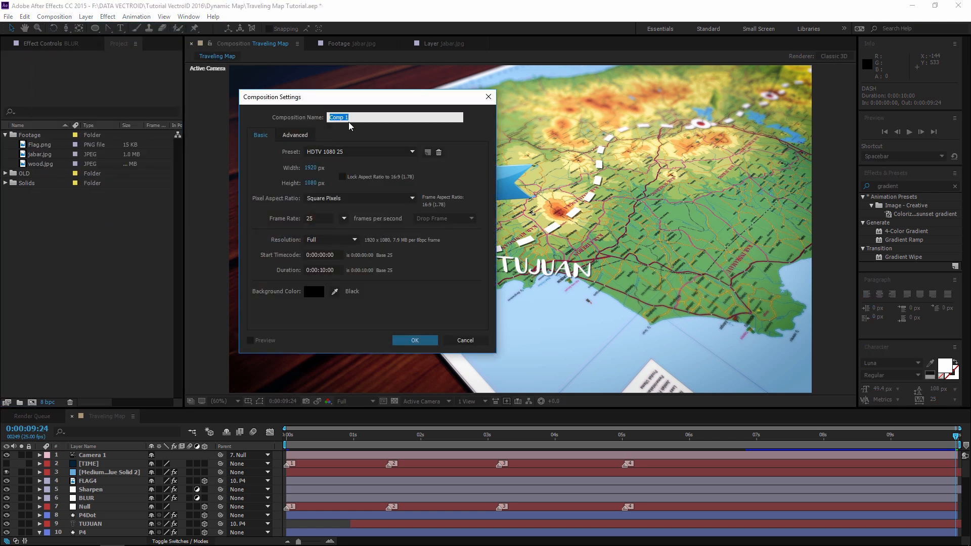
pyautogui.write('T')
pyautogui.click(415, 341)
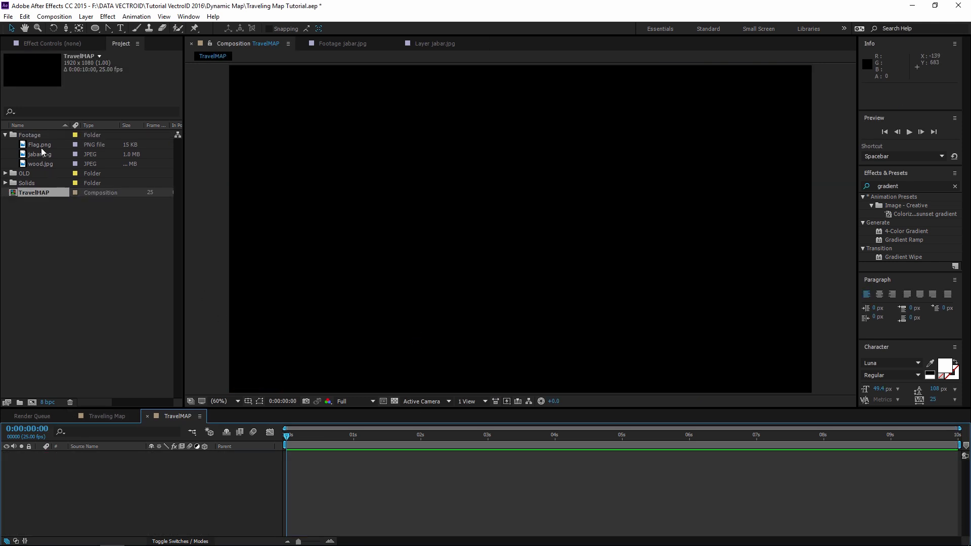
# Open the jabar.jpg map from the Footage folder for preview
pyautogui.click(25, 137)
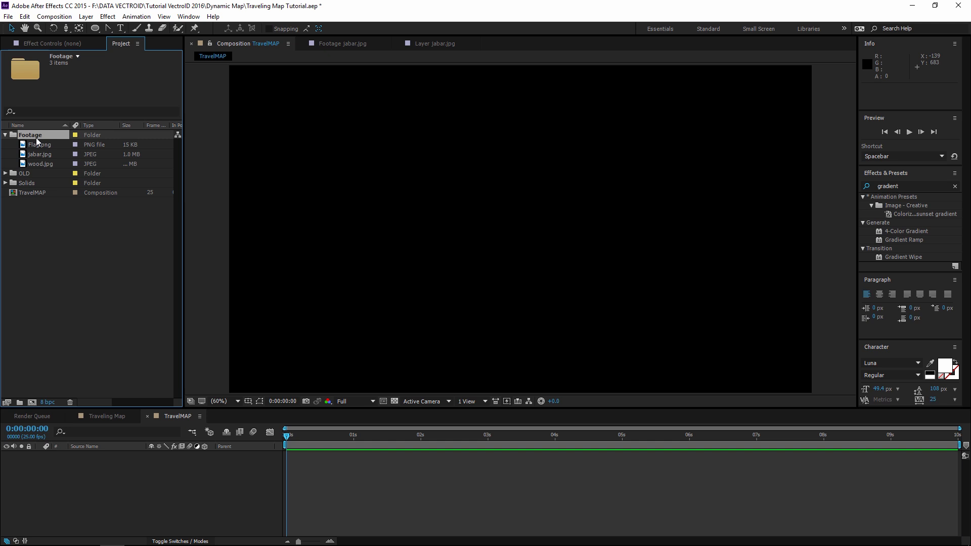
pyautogui.doubleClick(41, 154)
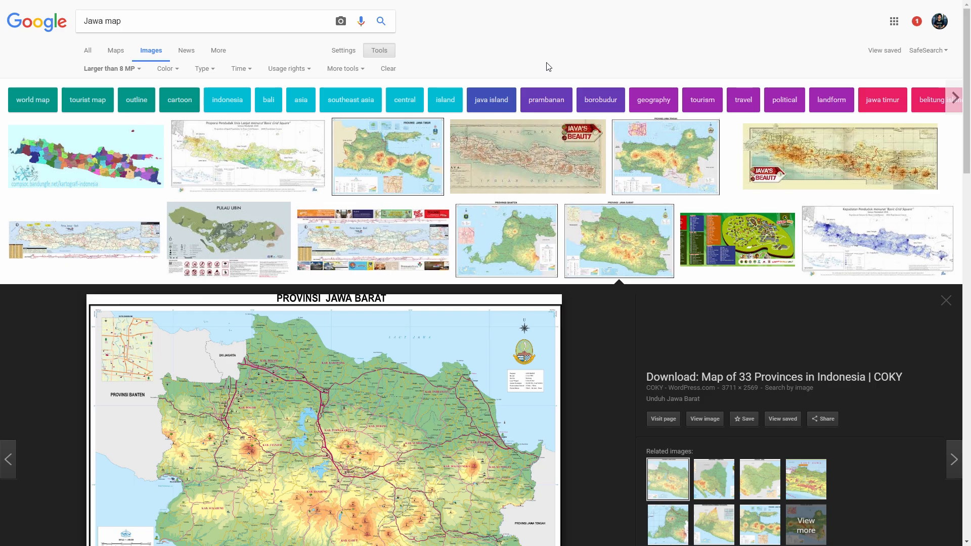
# In the browser, review the "Jawa map" image results filtered to larger than 8 MP and view the Provinsi Jawa Barat map at full size
pyautogui.click(114, 23)
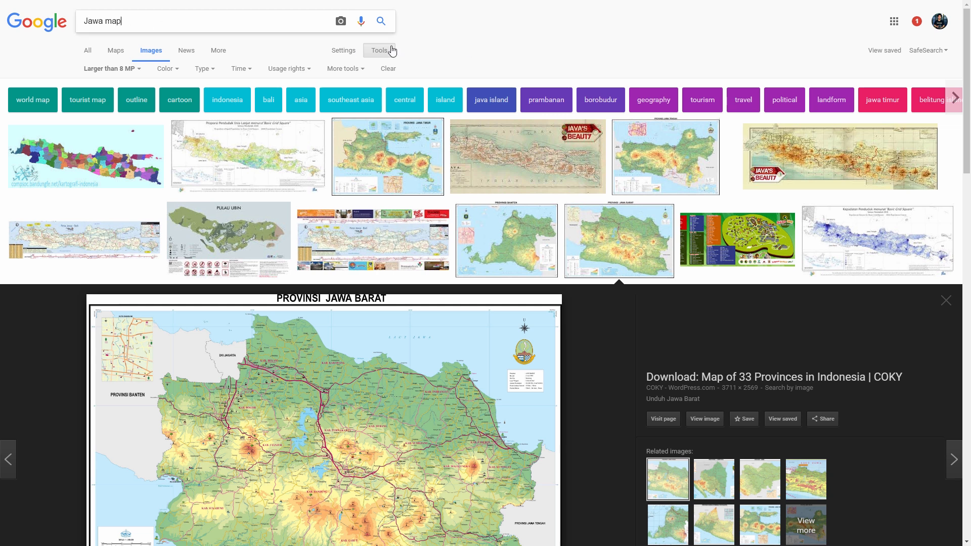
pyautogui.click(89, 71)
pyautogui.click(462, 82)
pyautogui.scroll(-2, 469, 237)
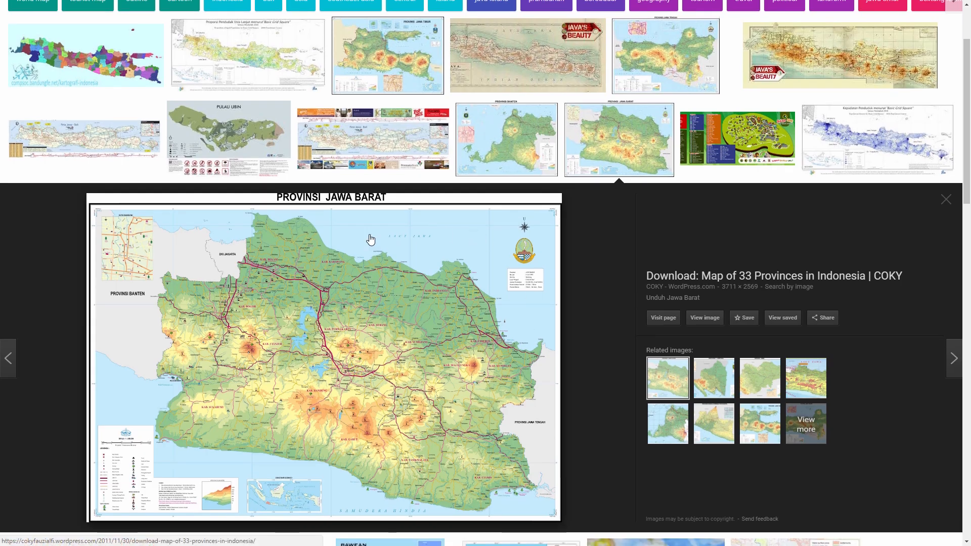
pyautogui.click(381, 348)
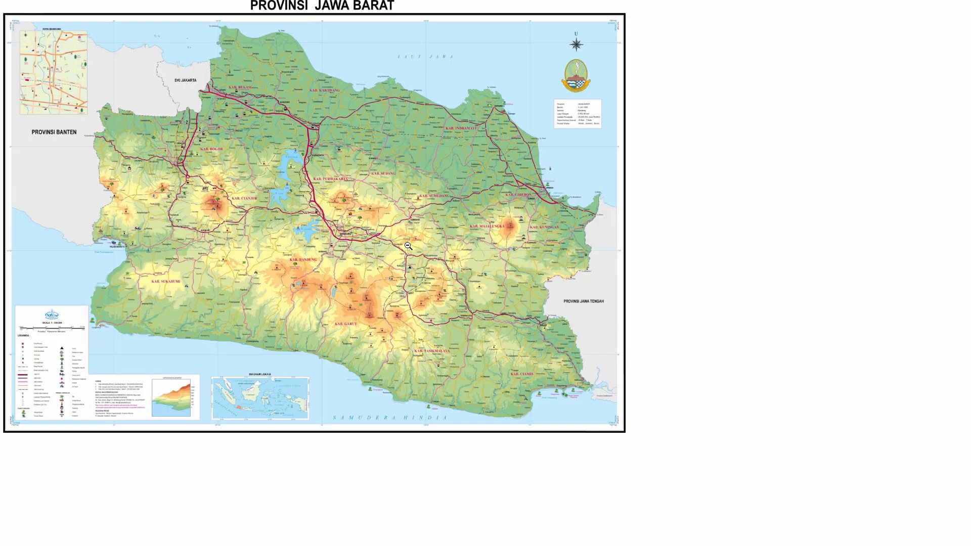
# View the wood texture and the Jawa Barat map images in the browser, and switch back to After Effects
pyautogui.hotkey('ctrl', 'Tab')
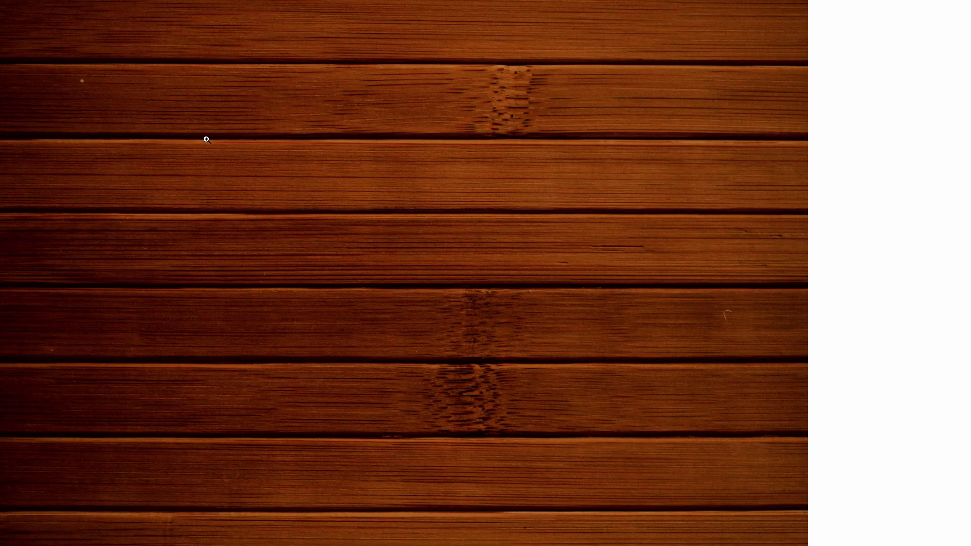
pyautogui.hotkey('ctrl', 'Tab')
pyautogui.hotkey('ctrl', 'Tab')
pyautogui.hotkey('ctrl', 'Tab')
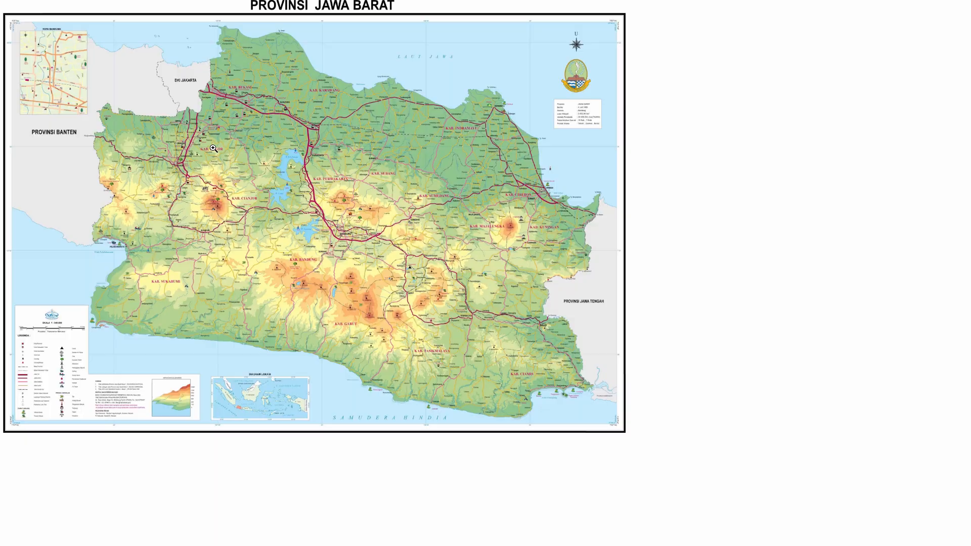
pyautogui.hotkey('alt', 'Tab')
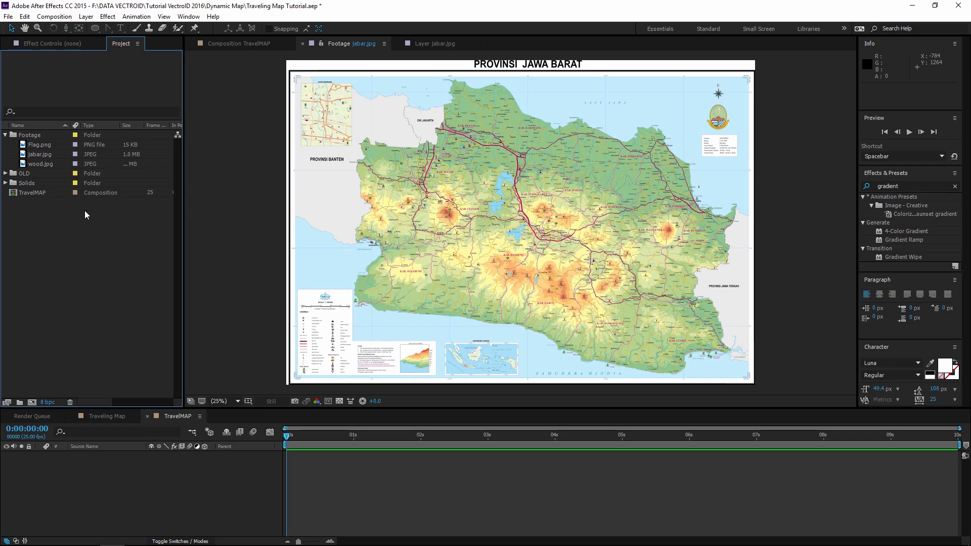
# Add jabar.jpg and wood.jpg to the TravelMAP composition, with the map layer above the wood layer
pyautogui.click(41, 165)
pyautogui.keyDown('ctrl'); pyautogui.click(36, 155); pyautogui.keyUp('ctrl')
pyautogui.moveTo(38, 160); pyautogui.dragTo(85, 473)
pyautogui.scroll(-4, 442, 209)
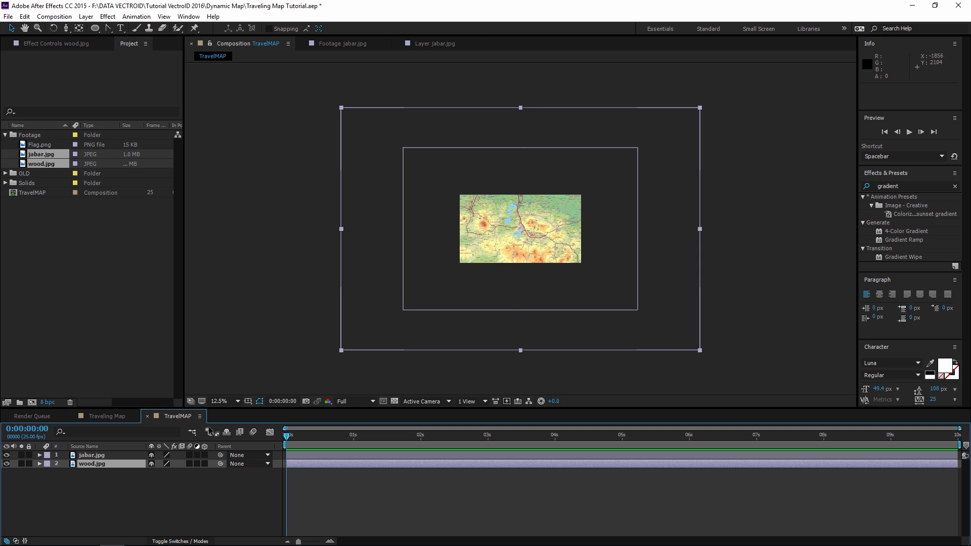
# Scale both the jabar.jpg and wood.jpg layers down to 35%
pyautogui.hotkey('ctrl', 'a')
pyautogui.press('s')
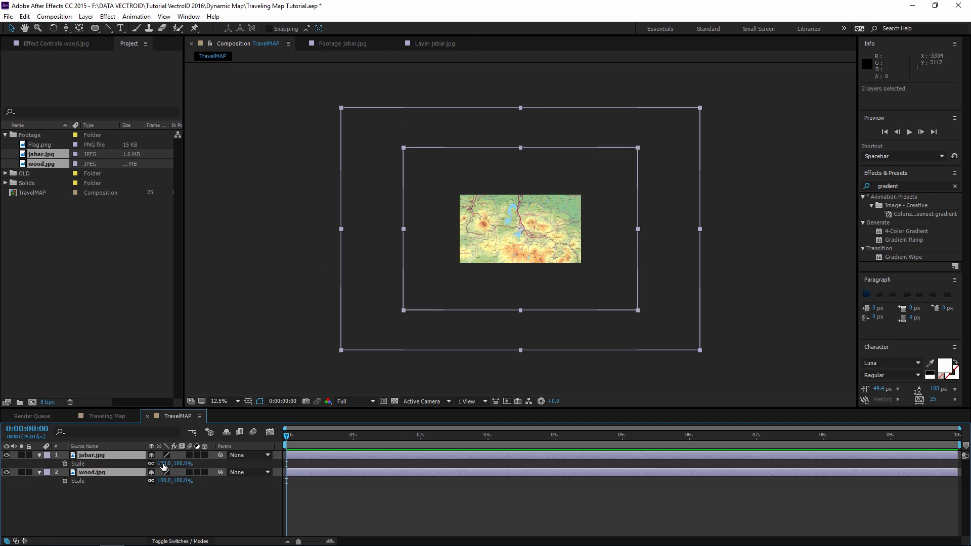
pyautogui.moveTo(158, 463); pyautogui.dragTo(131, 464)
pyautogui.scroll(5, 504, 236)
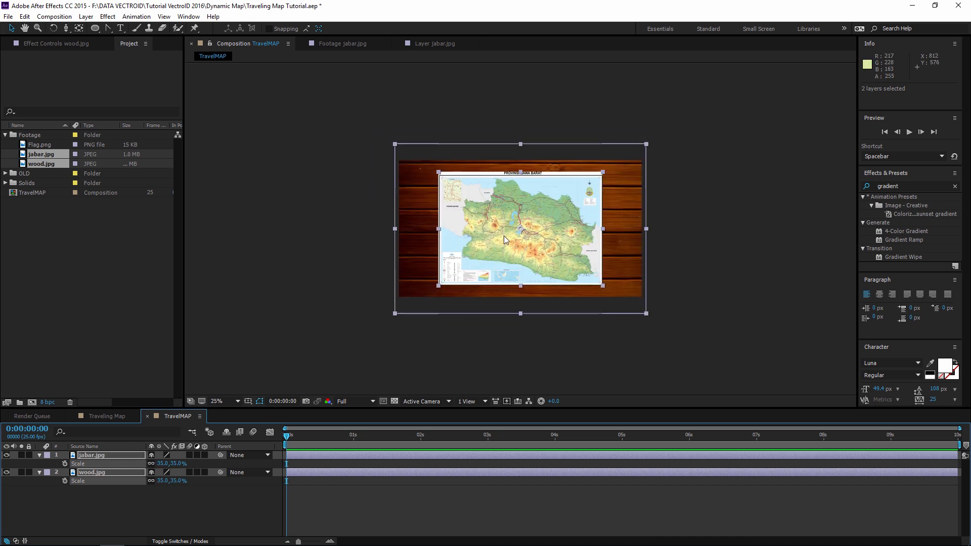
pyautogui.scroll(-1, 390, 188)
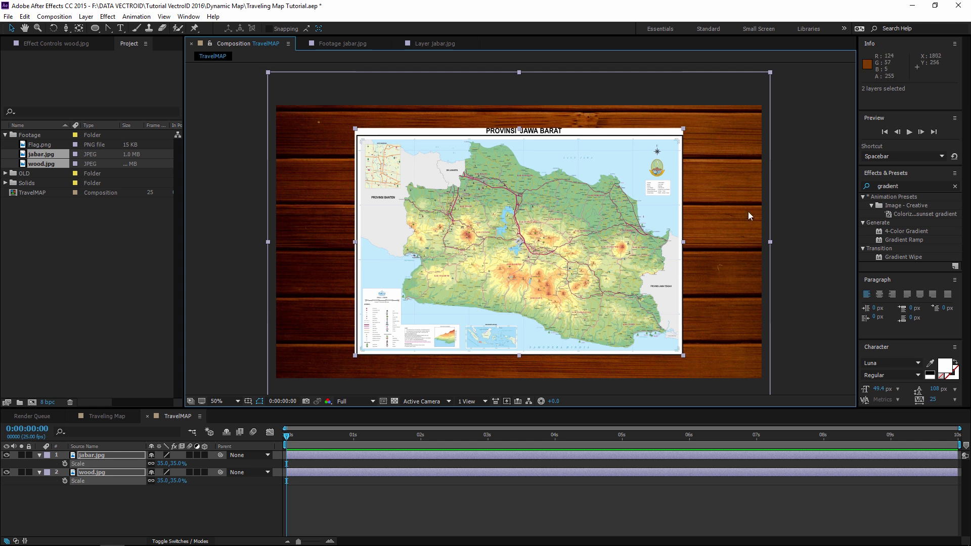
pyautogui.moveTo(734, 316); pyautogui.dragTo(734, 282)
pyautogui.click(582, 509)
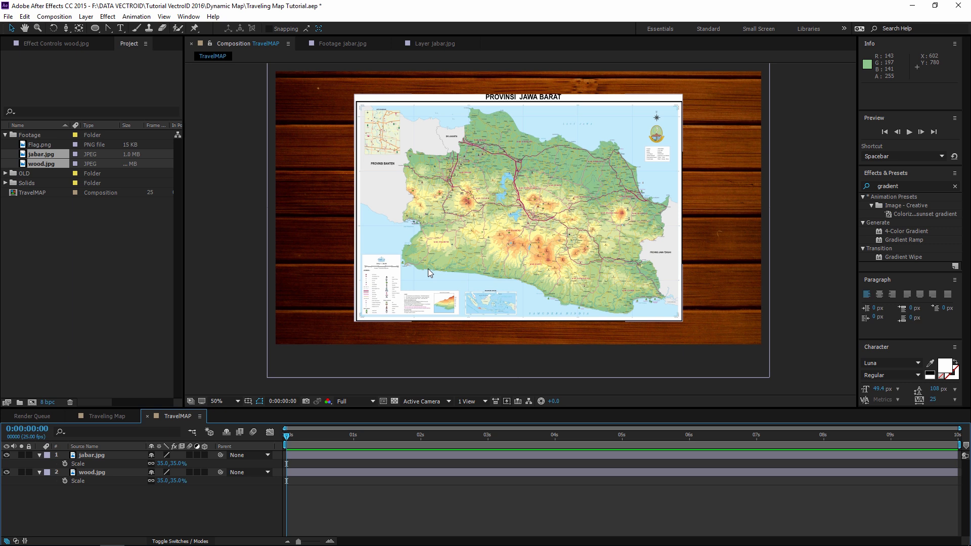
# Draw a small circle with the Ellipse tool on the map's northwest land area, just east of the Provinsi Banten label
pyautogui.scroll(2, 450, 229)
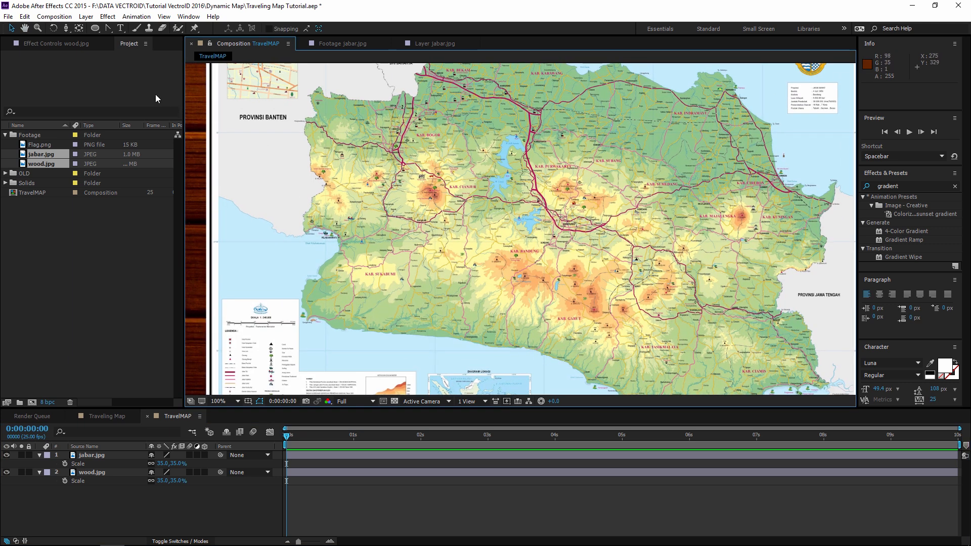
pyautogui.moveTo(94, 27); pyautogui.dragTo(108, 45)
pyautogui.click(126, 51)
pyautogui.moveTo(406, 165); pyautogui.dragTo(376, 200)
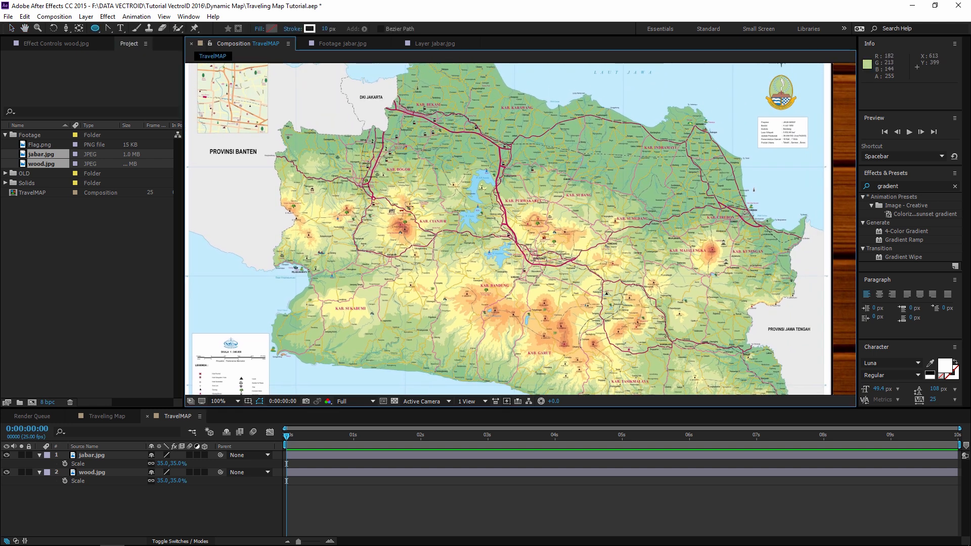
pyautogui.moveTo(255, 160); pyautogui.dragTo(375, 194)
pyautogui.scroll(1, 375, 194)
pyautogui.moveTo(342, 152)
pyautogui.mouseDown()
pyautogui.moveTo(399, 161)
pyautogui.moveTo(399, 181)
pyautogui.moveTo(391, 157)
pyautogui.moveTo(423, 188)
pyautogui.moveTo(420, 176)
pyautogui.mouseUp()
pyautogui.press('q')
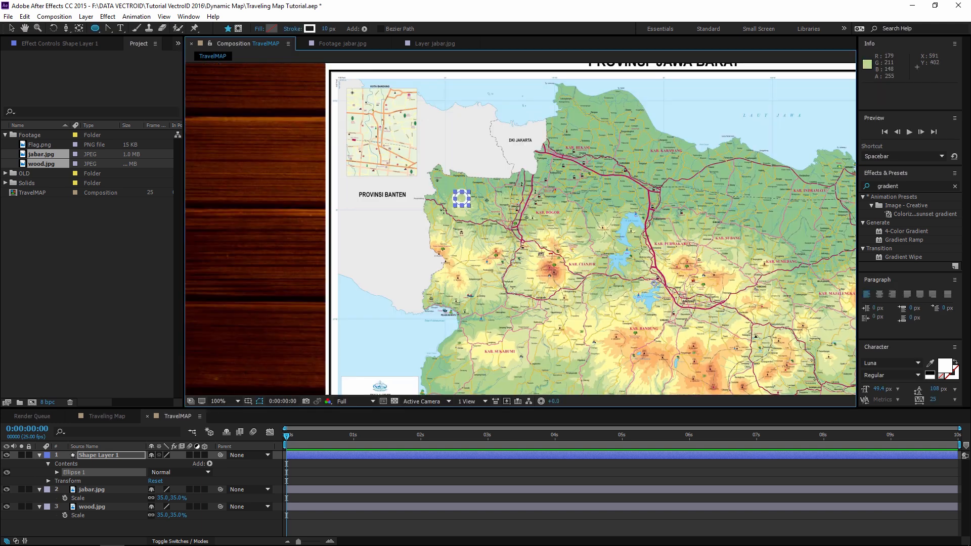
# Give the circle a solid fill in red E11616
pyautogui.moveTo(507, 236); pyautogui.dragTo(618, 320)
pyautogui.scroll(1, 455, 215)
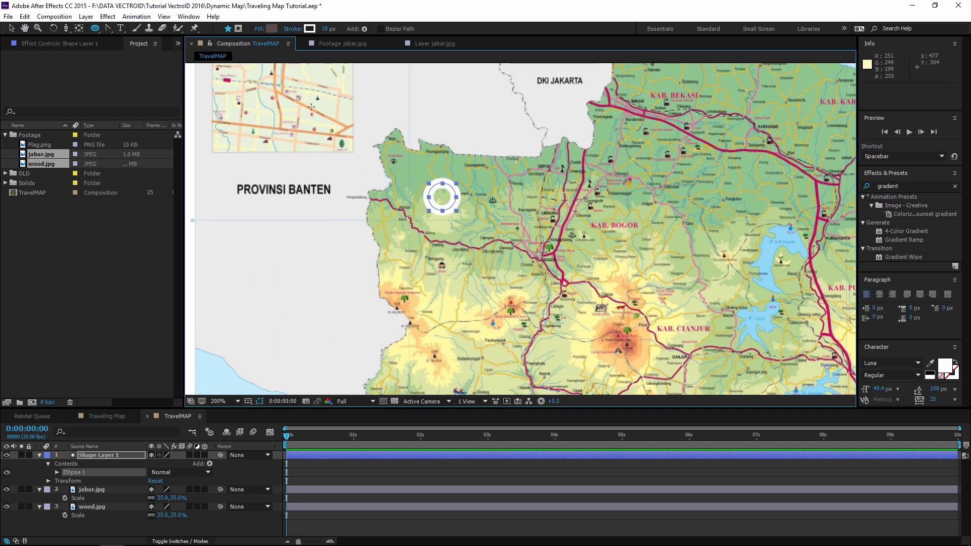
pyautogui.click(258, 31)
pyautogui.click(307, 171)
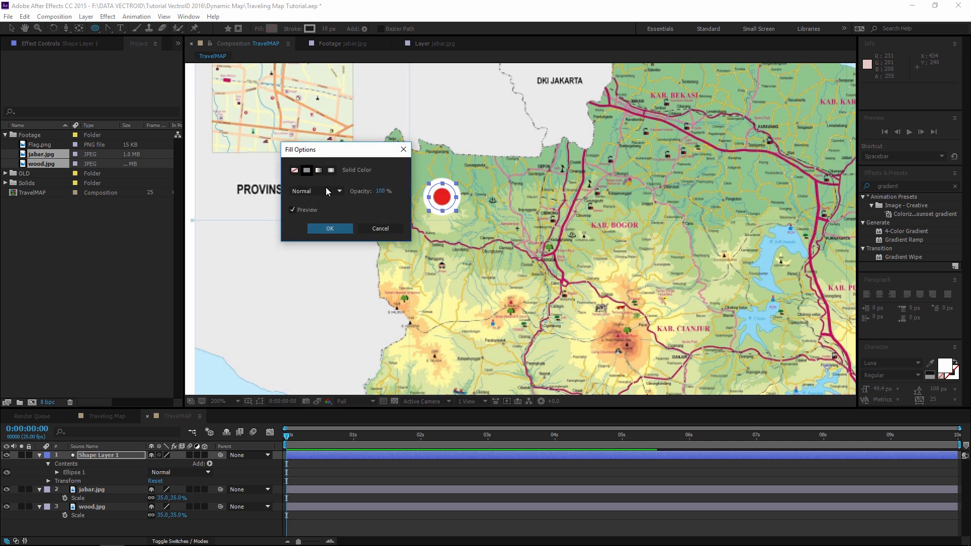
pyautogui.click(330, 228)
pyautogui.click(271, 28)
pyautogui.click(565, 152)
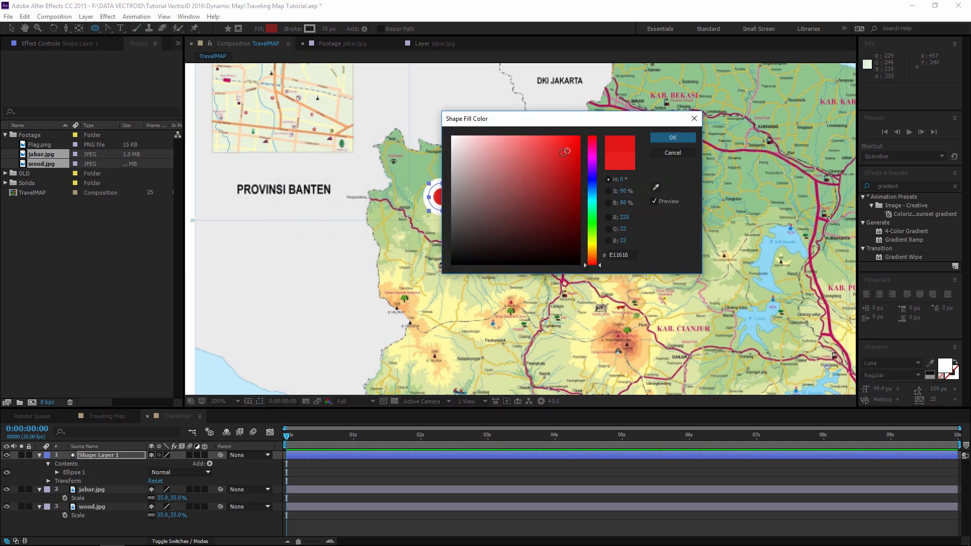
pyautogui.click(667, 139)
# Set the red circle's stroke to none
pyautogui.click(292, 29)
pyautogui.click(294, 170)
pyautogui.click(330, 228)
# Rename the circle's shape layer as P1
pyautogui.moveTo(521, 200); pyautogui.dragTo(489, 189)
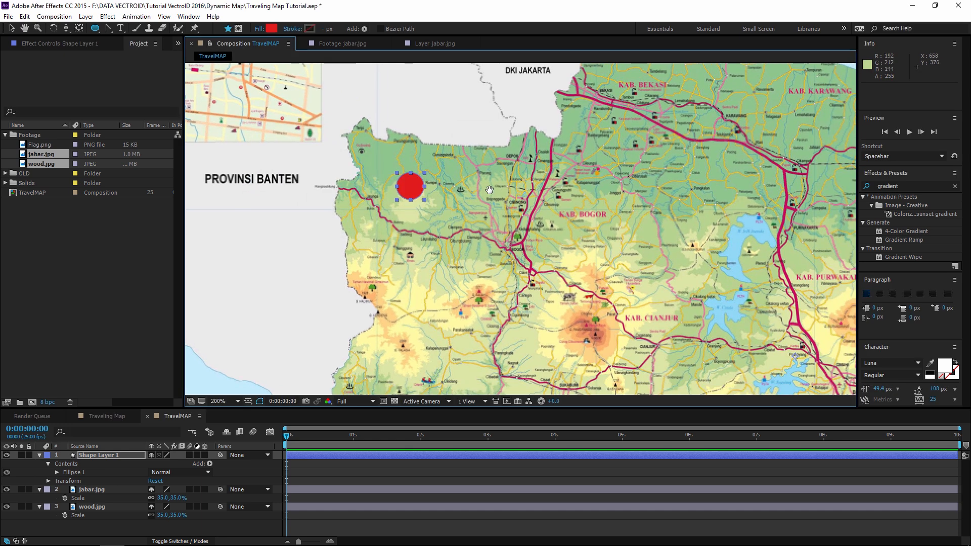
pyautogui.click(108, 457)
pyautogui.press('Return')
pyautogui.write('P1')
pyautogui.press('Return')
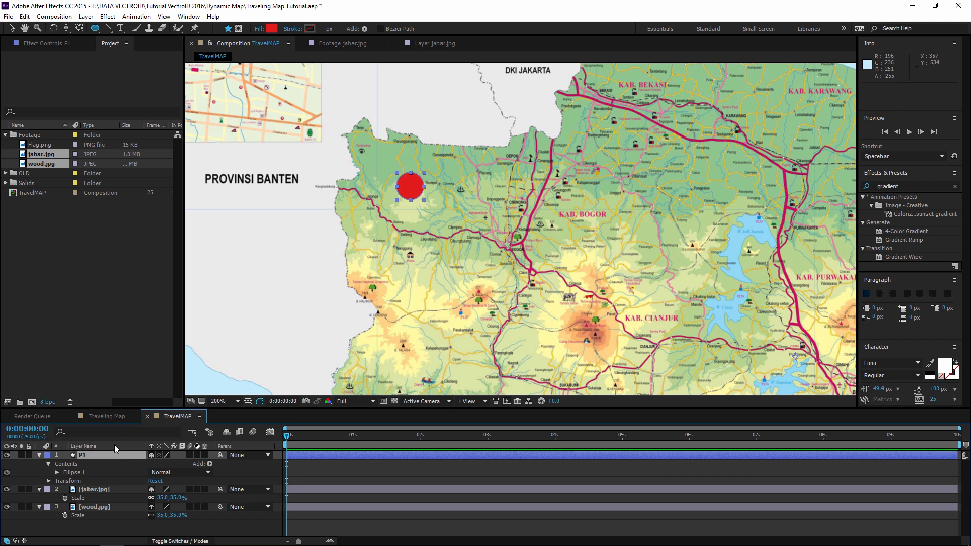
# Duplicate the P1 layer and rename the copy as P1Dot
pyautogui.scroll(2, 383, 245)
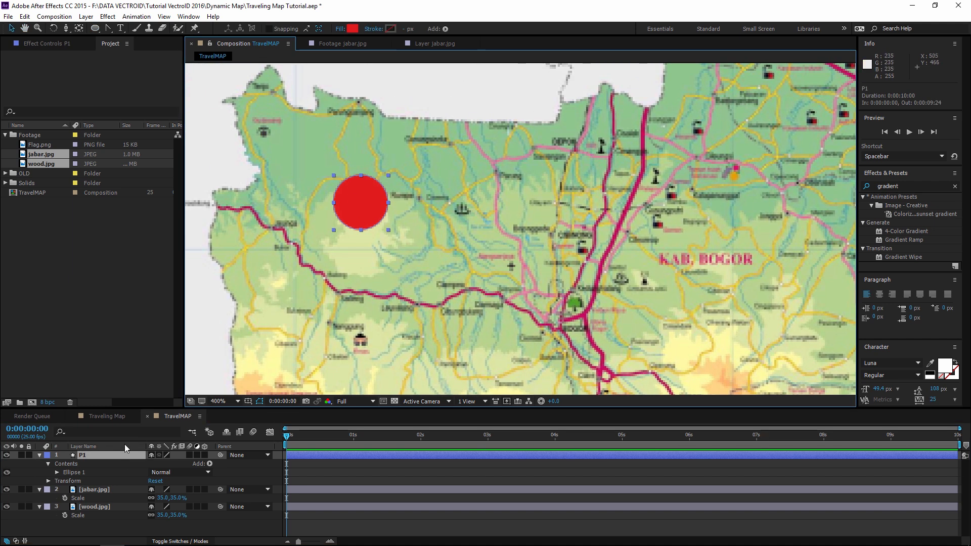
pyautogui.hotkey('ctrl', 'd')
pyautogui.press('Return')
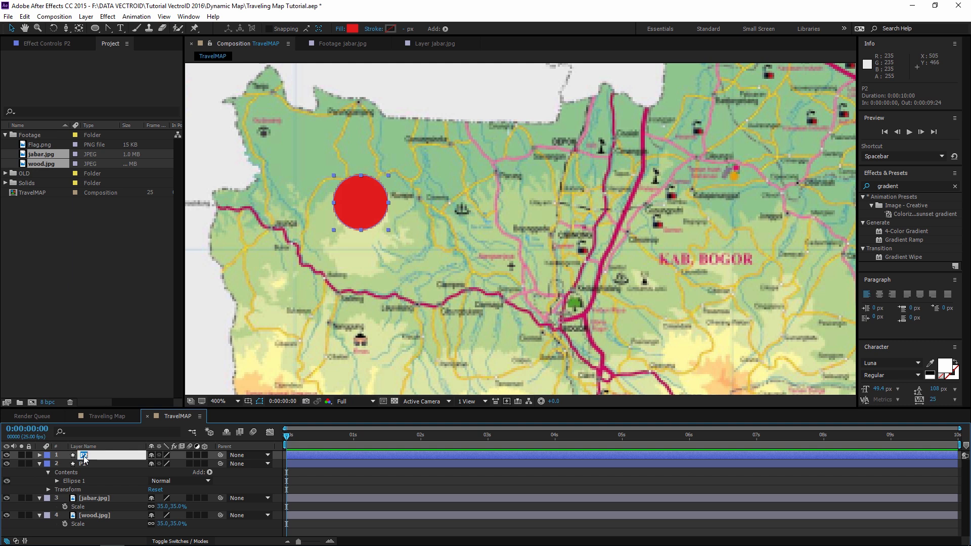
pyautogui.write('P1Dot')
pyautogui.press('Return')
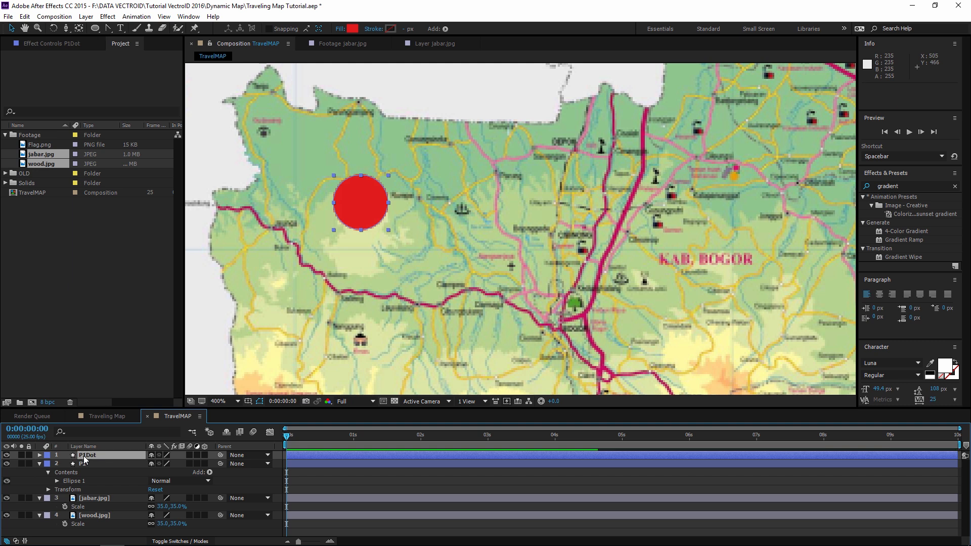
# Set the fill of the P1Dot circle to none
pyautogui.moveTo(264, 221); pyautogui.dragTo(282, 227)
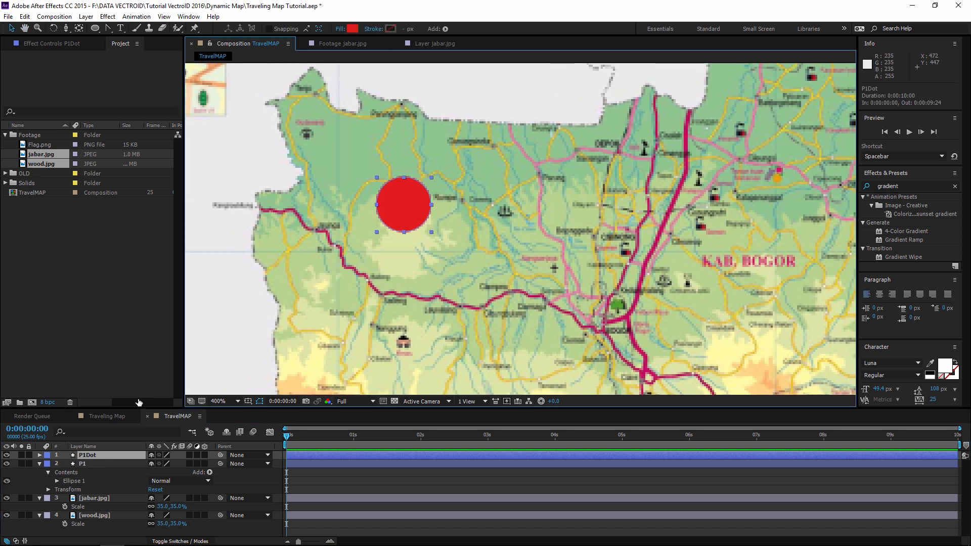
pyautogui.click(341, 29)
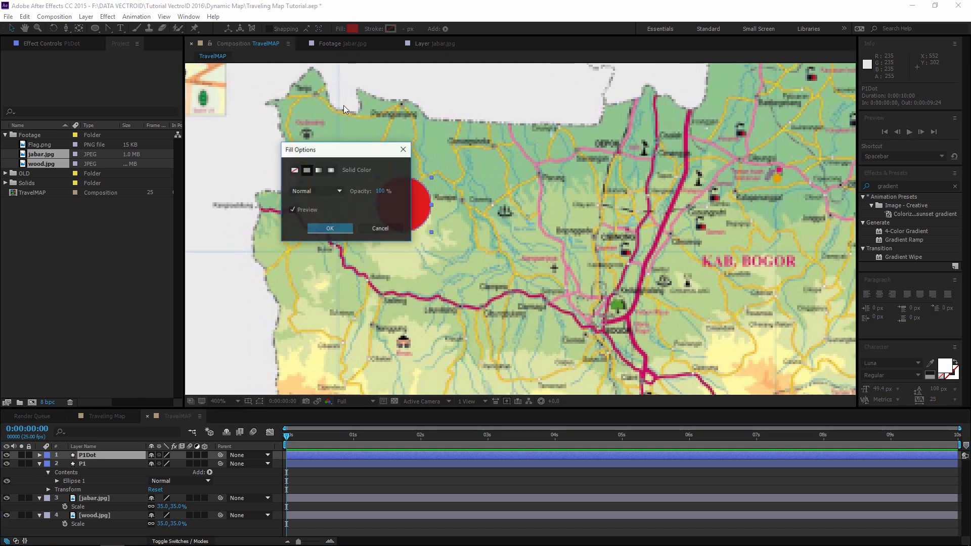
pyautogui.click(324, 228)
# Give the P1Dot circle a white FFFFFF stroke with a width of 0 px
pyautogui.click(390, 28)
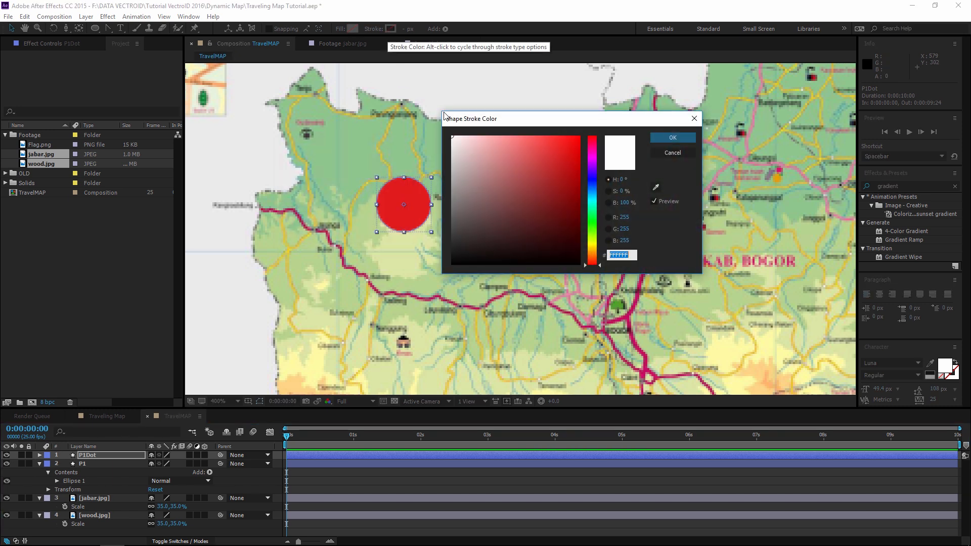
pyautogui.click(672, 134)
pyautogui.click(407, 29)
pyautogui.write('0')
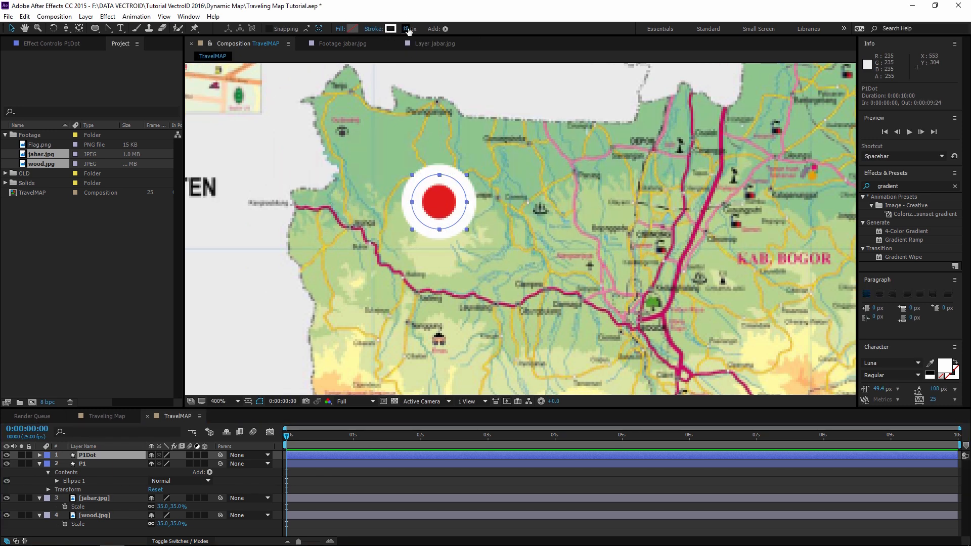
pyautogui.press('Return')
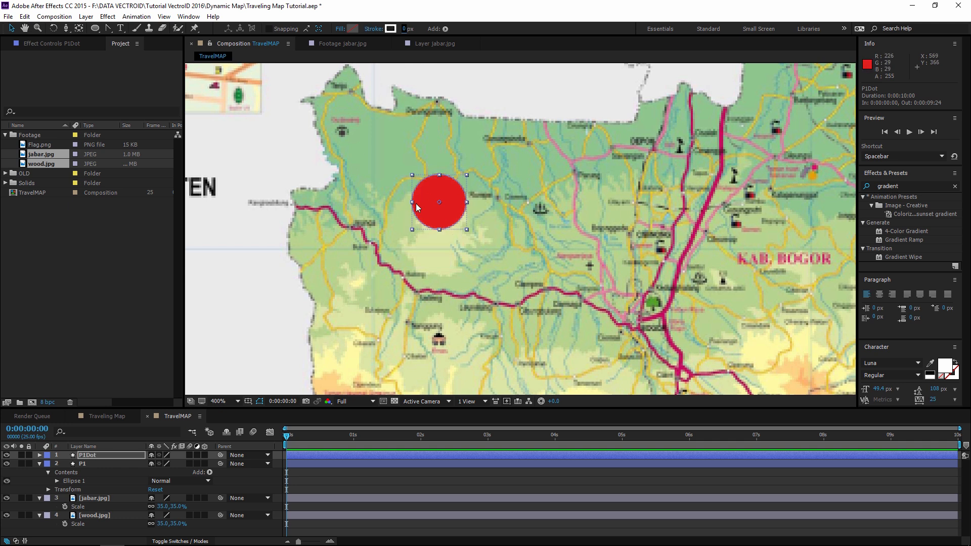
# Add a Stroke Width keyframe of 0 to the P1Dot ellipse at the start of the timeline
pyautogui.click(40, 455)
pyautogui.click(48, 464)
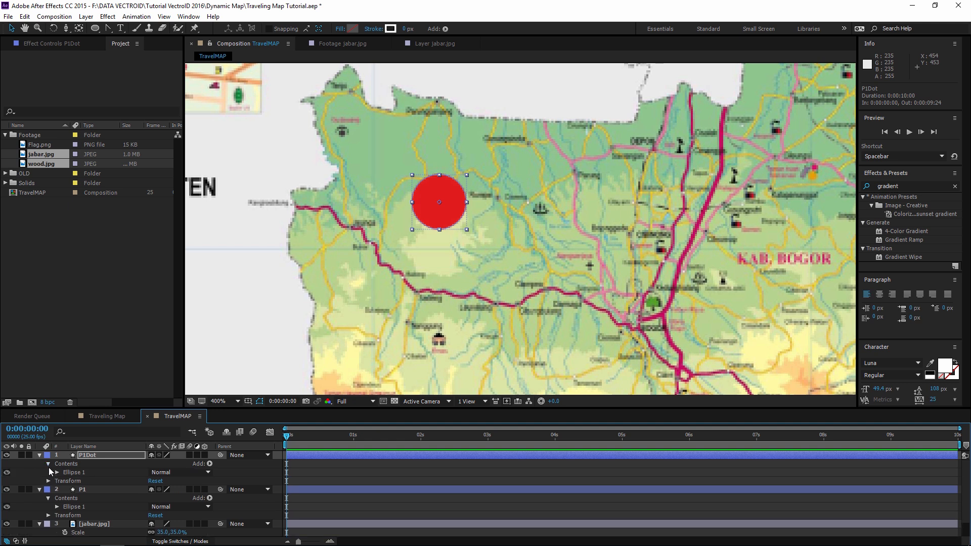
pyautogui.click(56, 472)
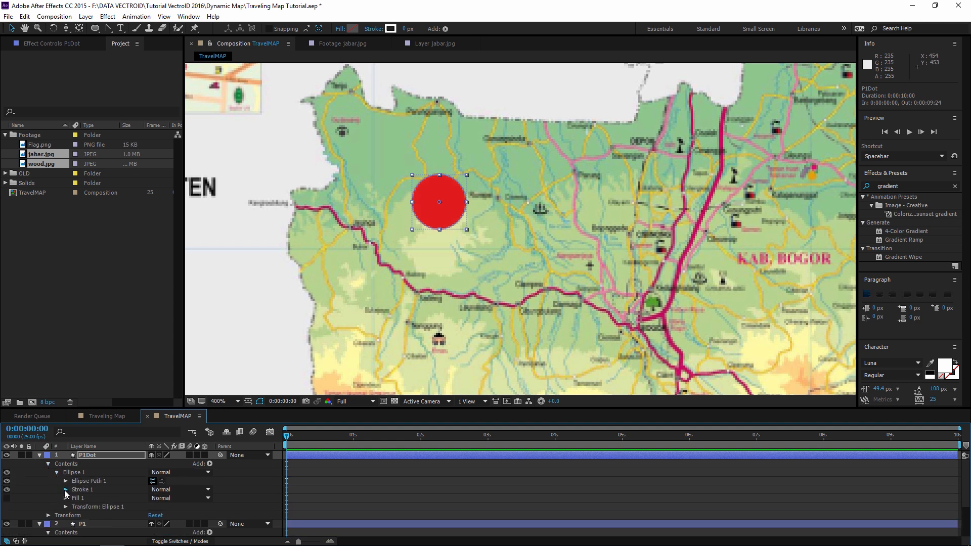
pyautogui.click(65, 489)
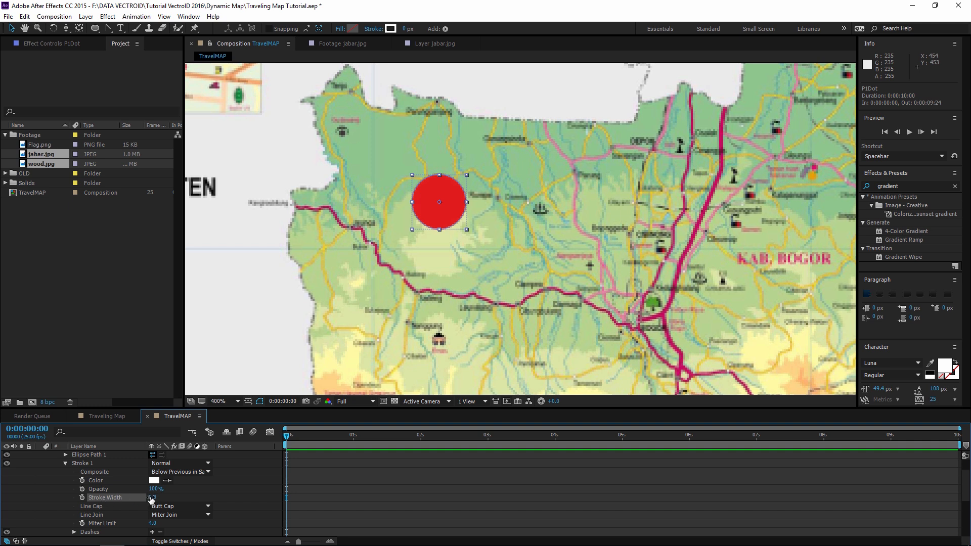
pyautogui.click(82, 497)
# Keyframe P1Dot's Stroke Width to 15 at 0:00:00:09 and to 5 a few frames further on
pyautogui.moveTo(297, 436); pyautogui.dragTo(311, 436)
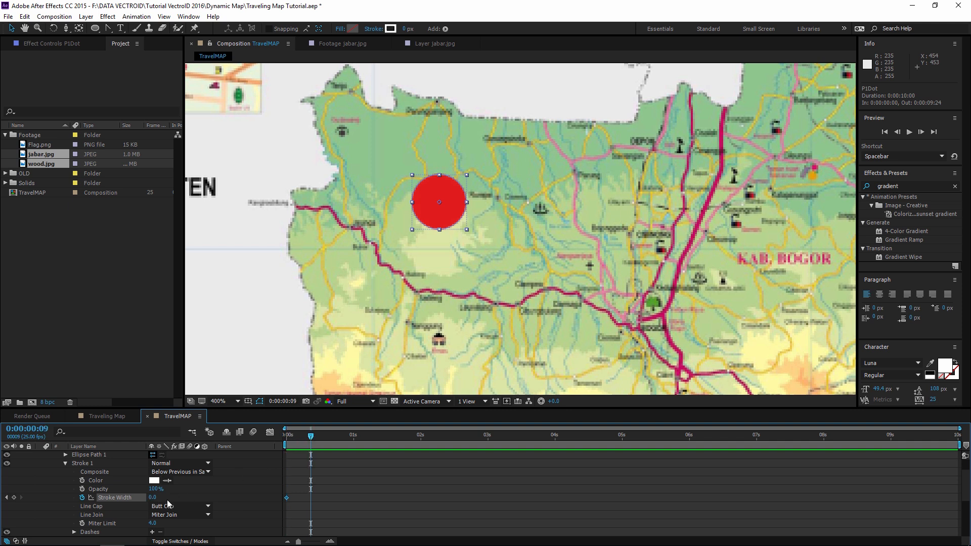
pyautogui.moveTo(152, 497)
pyautogui.mouseDown()
pyautogui.moveTo(167, 495)
pyautogui.moveTo(152, 498)
pyautogui.mouseUp()
pyautogui.moveTo(312, 436); pyautogui.dragTo(323, 436)
pyautogui.moveTo(153, 497); pyautogui.dragTo(146, 497)
# Apply Easy Ease to all three Stroke Width keyframes and preview the animation from the start
pyautogui.click(289, 438)
pyautogui.moveTo(347, 489); pyautogui.dragTo(282, 508)
pyautogui.rightClick(311, 500)
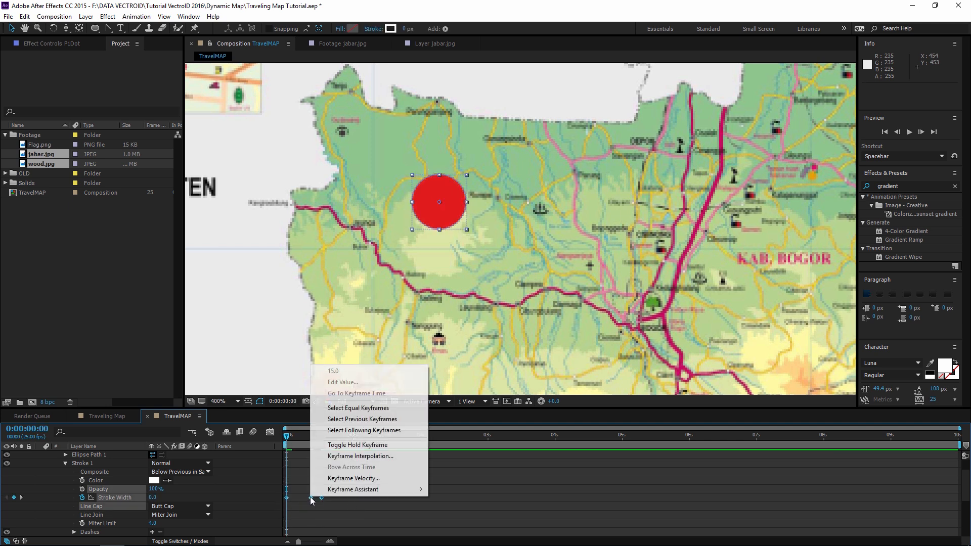
pyautogui.moveTo(339, 494)
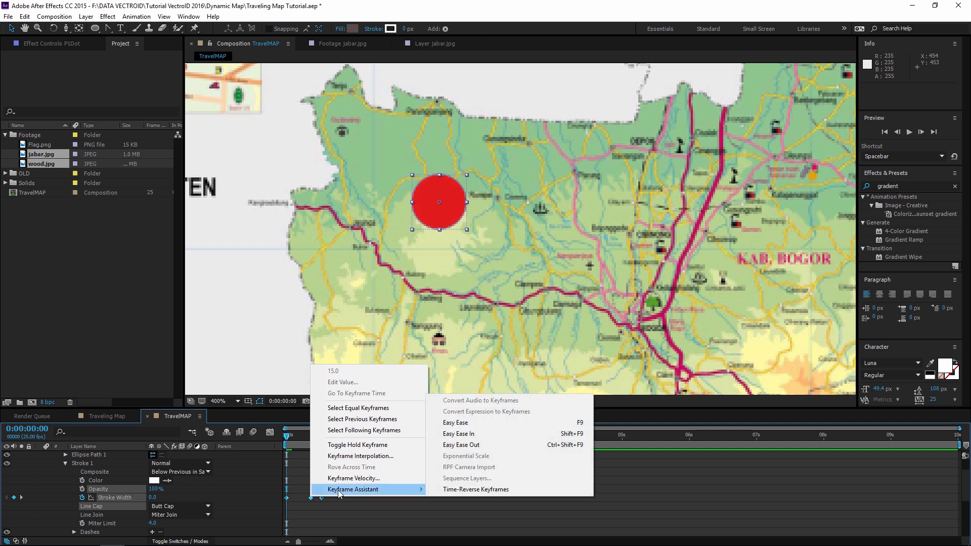
pyautogui.click(467, 425)
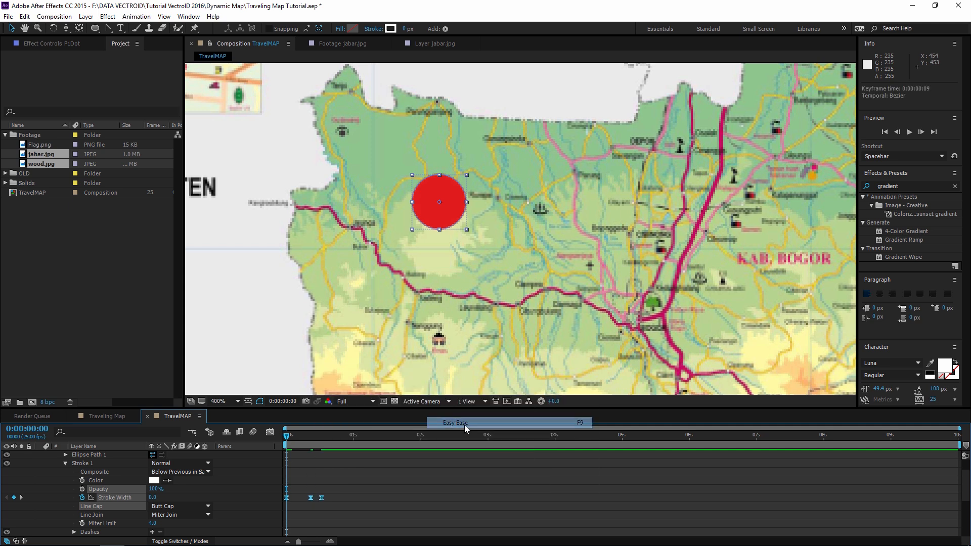
pyautogui.click(348, 476)
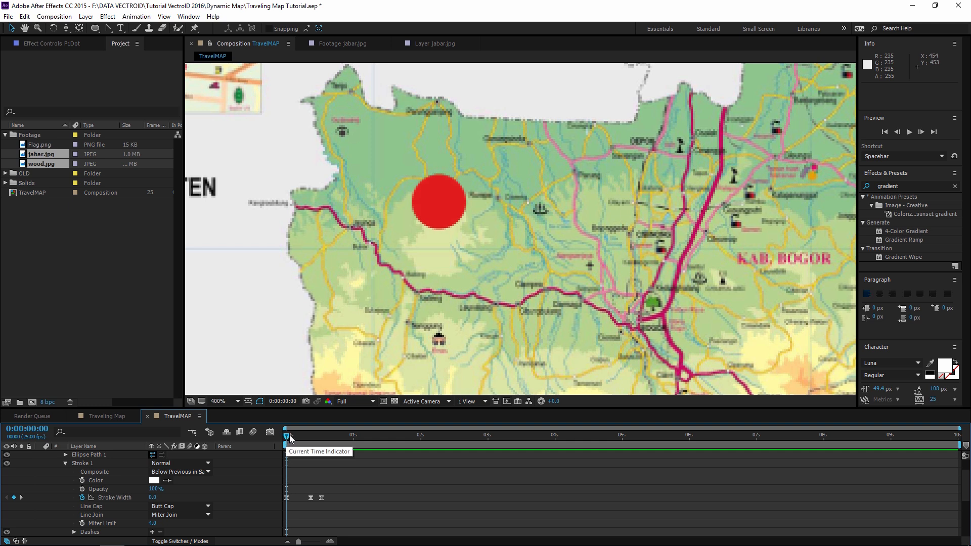
pyautogui.moveTo(290, 435)
pyautogui.mouseDown()
pyautogui.moveTo(299, 434)
pyautogui.moveTo(279, 434)
pyautogui.mouseUp()
pyautogui.press('space')
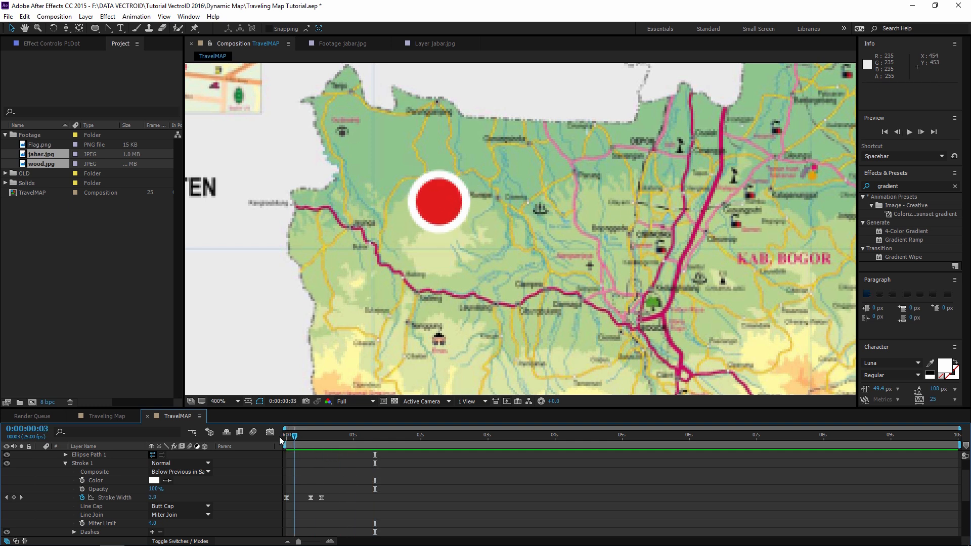
# Duplicate the P1 and P1Dot layers together and place the P1 copy directly beneath the P1Dot copy
pyautogui.click(90, 460)
pyautogui.keyDown('shift'); pyautogui.click(90, 455); pyautogui.keyUp('shift')
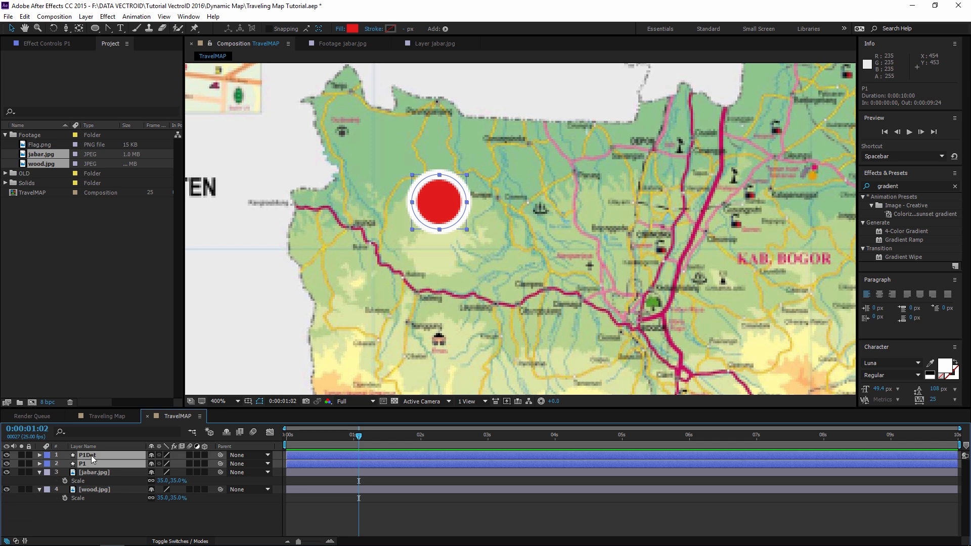
pyautogui.click(24, 16)
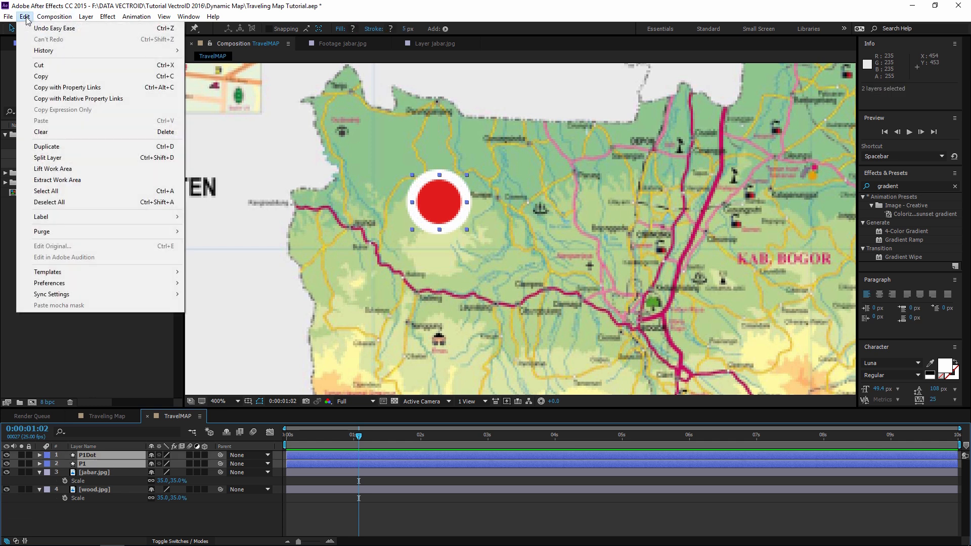
pyautogui.click(59, 147)
pyautogui.moveTo(85, 473)
pyautogui.mouseDown()
pyautogui.moveTo(93, 483)
pyautogui.moveTo(91, 460)
pyautogui.mouseUp()
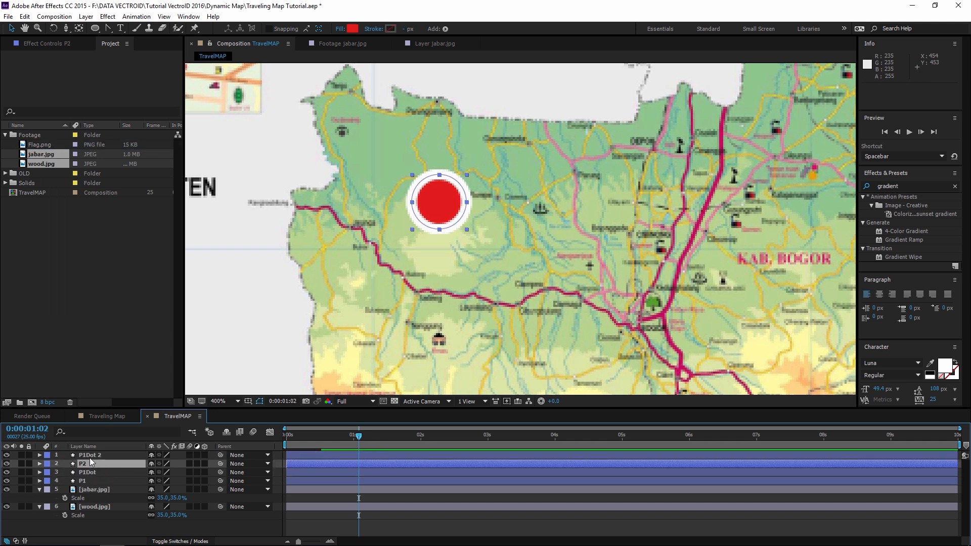
# Rename the P1Dot copy as P2Dot
pyautogui.click(89, 456)
pyautogui.press('Return')
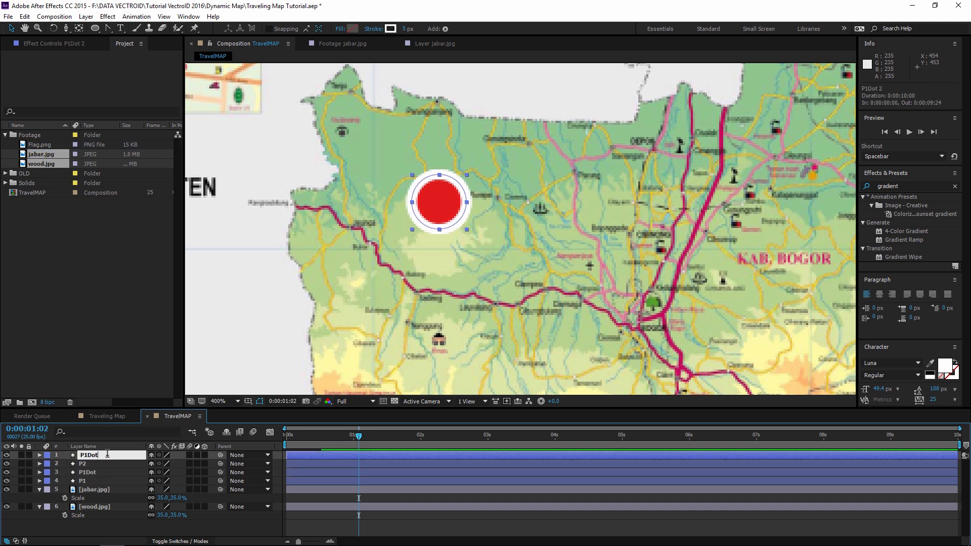
pyautogui.click(95, 463)
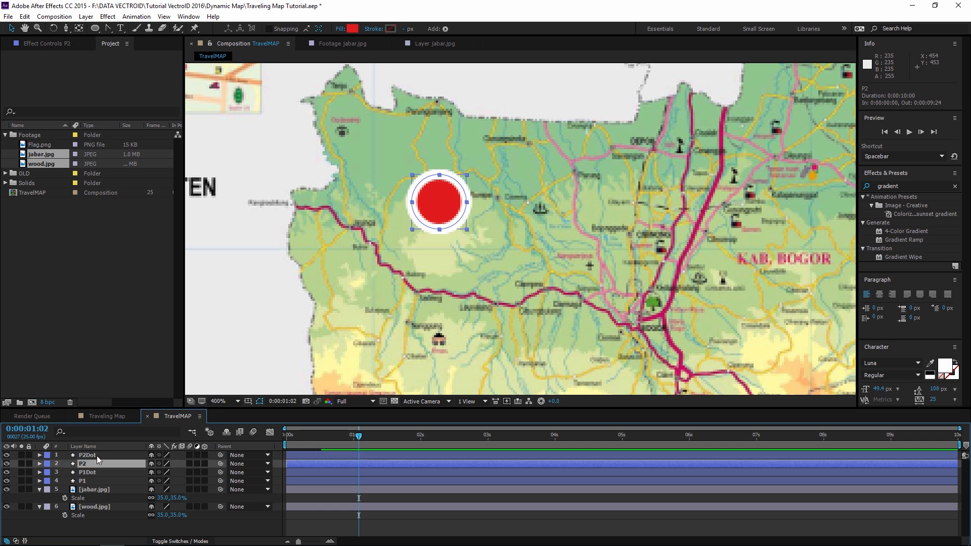
# Move the P2 and P2Dot circles together to the start of the Kab. Cianjur label on the map
pyautogui.click(96, 455)
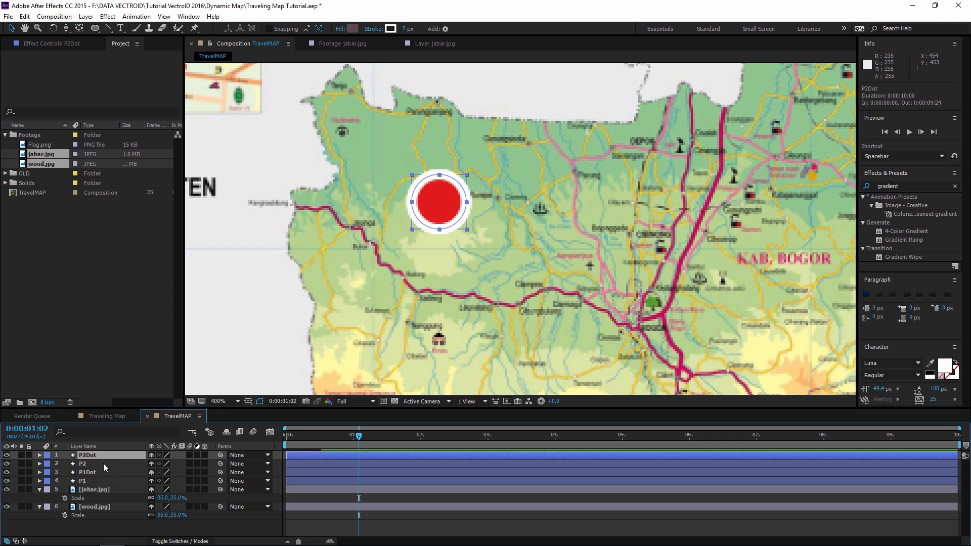
pyautogui.keyDown('shift'); pyautogui.click(102, 463); pyautogui.keyUp('shift')
pyautogui.scroll(-1, 454, 282)
pyautogui.moveTo(453, 282); pyautogui.dragTo(400, 244)
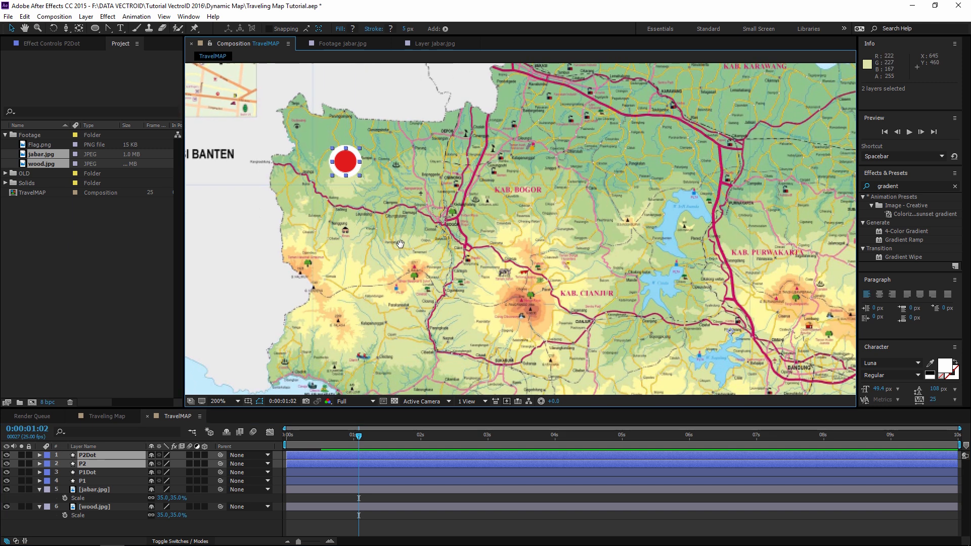
pyautogui.scroll(-4, 400, 244)
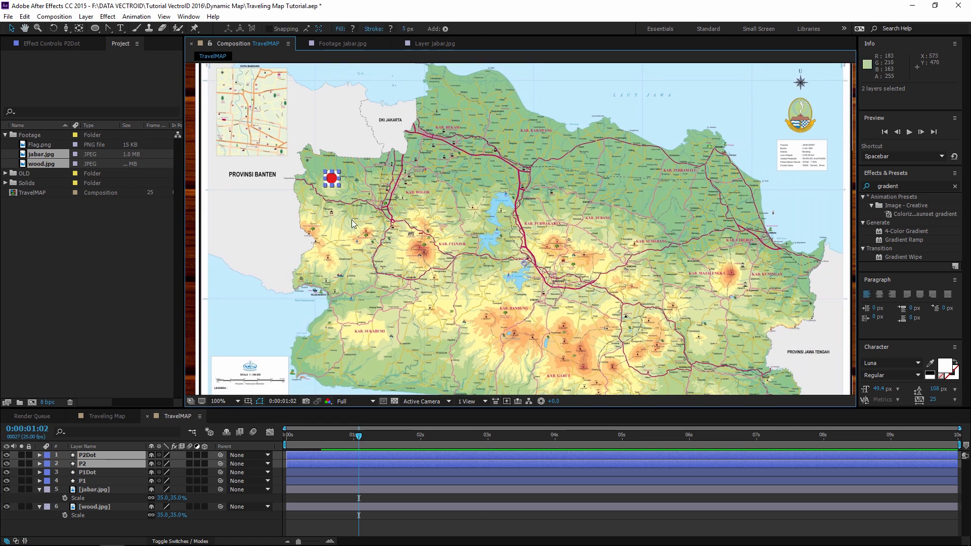
pyautogui.press('.')
pyautogui.moveTo(392, 247); pyautogui.dragTo(468, 268)
pyautogui.moveTo(259, 138); pyautogui.dragTo(369, 270)
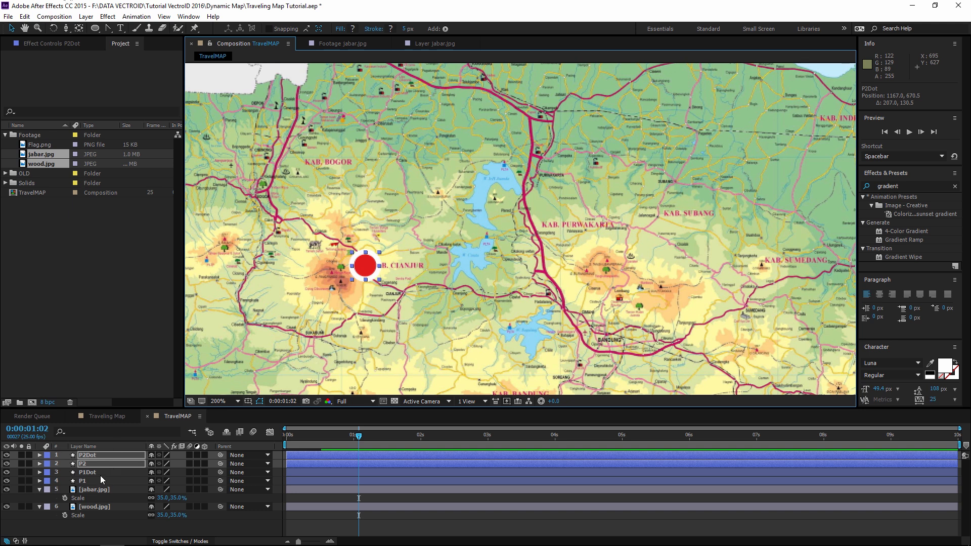
# Copy and paste the P2 and P2Dot layers, and rename the P2Dot copy as P3Dot
pyautogui.click(92, 458)
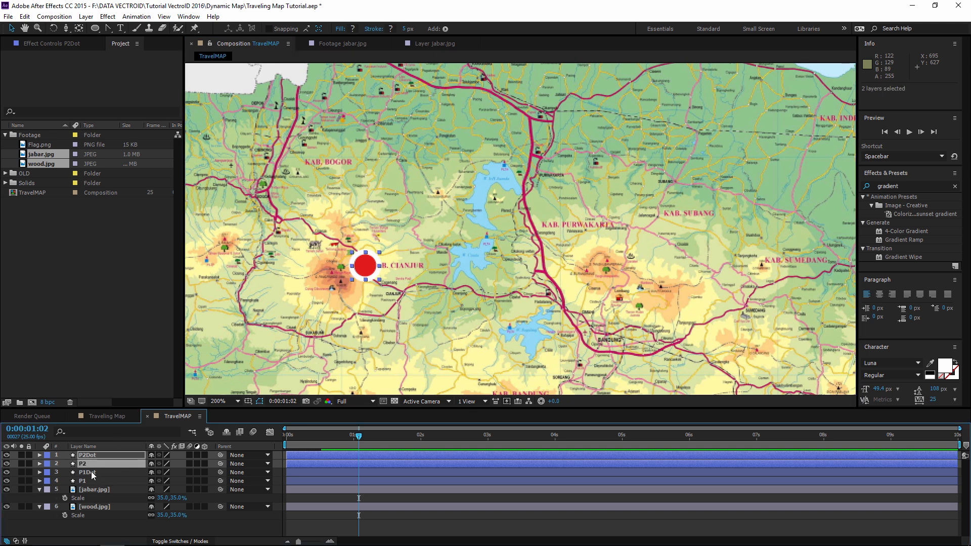
pyautogui.hotkey('ctrl', 'c')
pyautogui.click(93, 473)
pyautogui.click(93, 456)
pyautogui.keyDown('shift'); pyautogui.click(90, 464); pyautogui.keyUp('shift')
pyautogui.hotkey('ctrl', 'c')
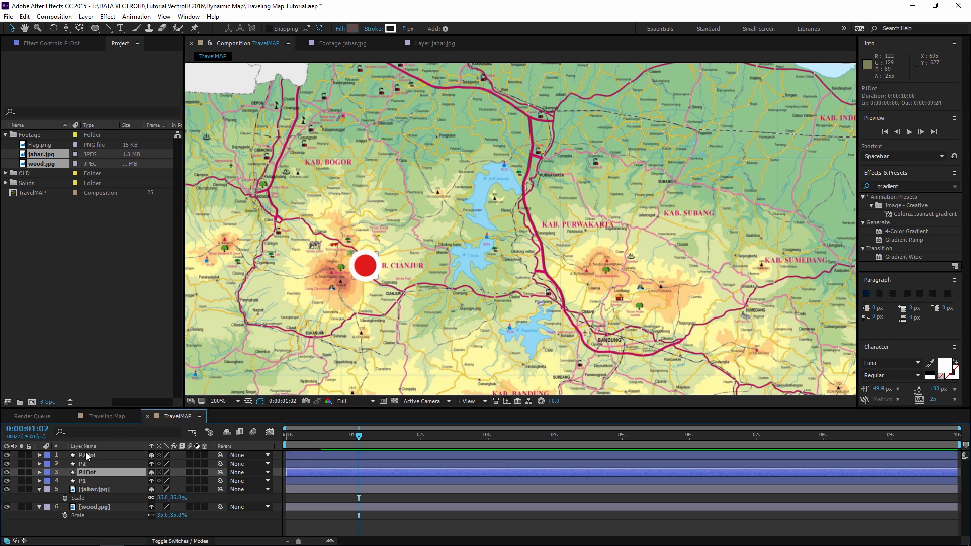
pyautogui.hotkey('ctrl', 'v')
pyautogui.click(98, 456)
pyautogui.press('Return')
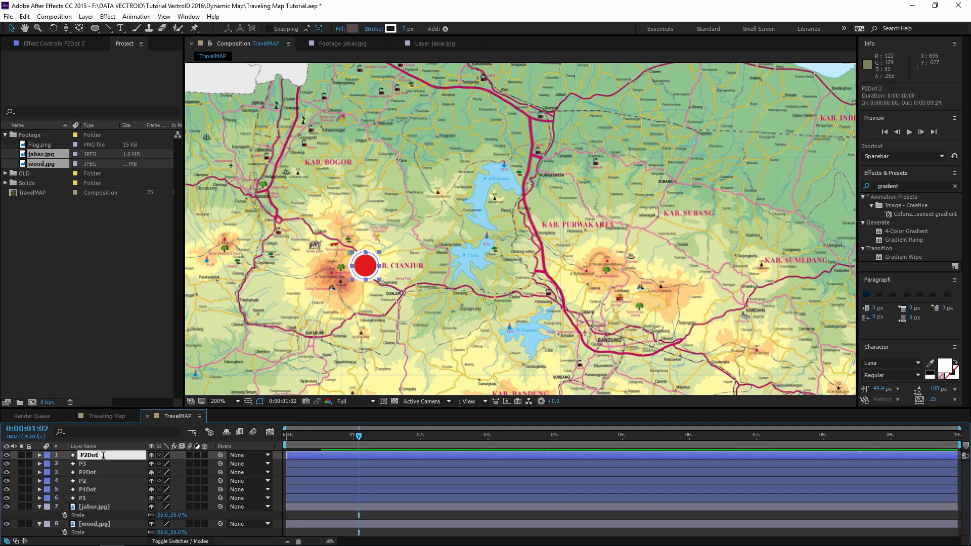
# Move the P3 and P3Dot circles together onto the city of Bandung on the map
pyautogui.moveTo(346, 315); pyautogui.dragTo(303, 252)
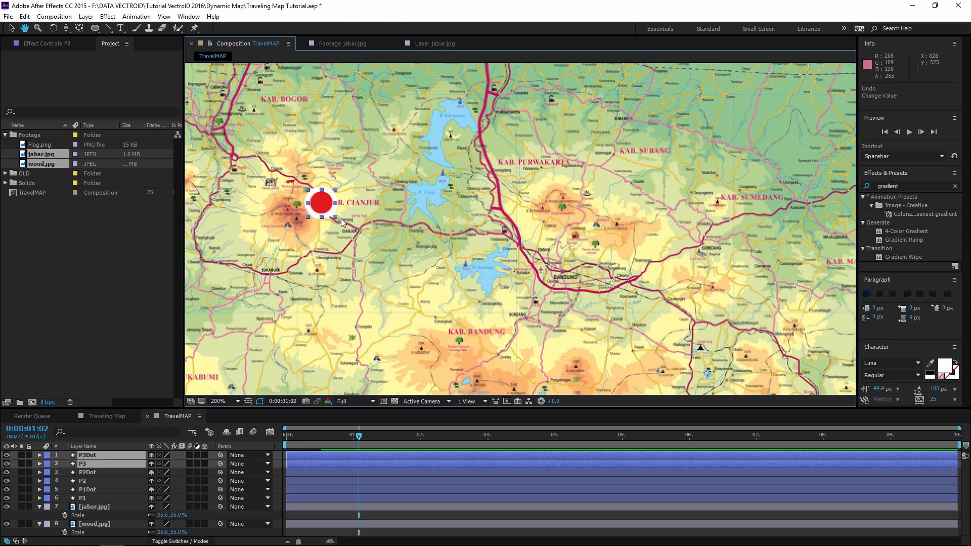
pyautogui.moveTo(326, 205); pyautogui.dragTo(402, 280)
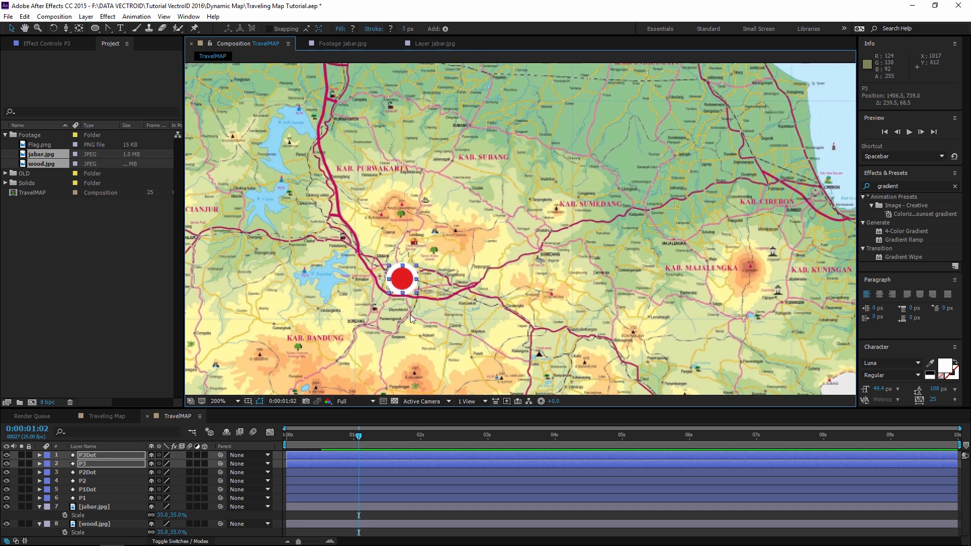
# Copy and paste the P3 and P3Dot layers, and rename the P3Dot copy as P4Dot
pyautogui.moveTo(411, 314); pyautogui.dragTo(331, 308)
pyautogui.hotkey('ctrl', 'c')
pyautogui.hotkey('ctrl', 'v')
pyautogui.moveTo(90, 463); pyautogui.dragTo(90, 454)
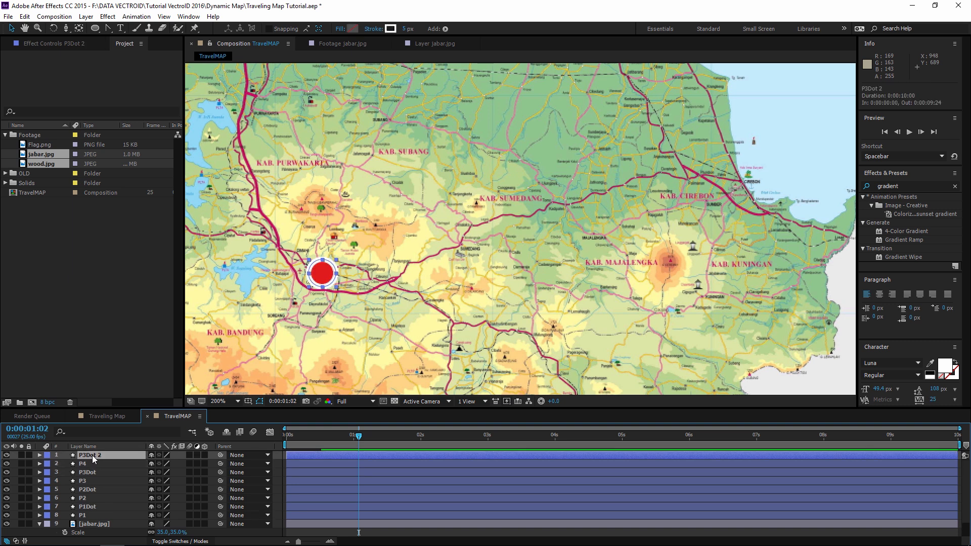
pyautogui.press('Return')
pyautogui.write('P4Dot')
# Move the P4 and P4Dot circles together to the start of the Kab. Kuningan label on the map, and deselect them
pyautogui.keyDown('shift'); pyautogui.click(95, 463); pyautogui.keyUp('shift')
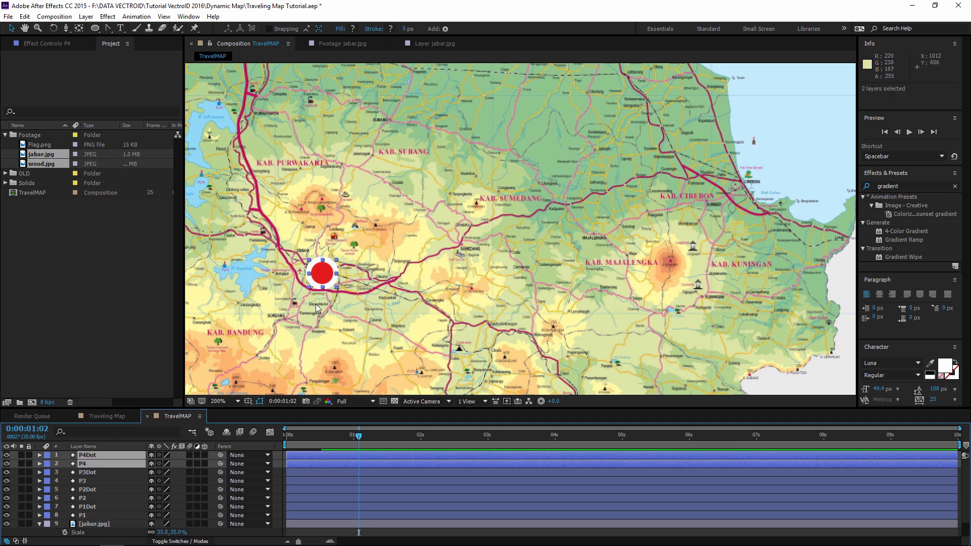
pyautogui.moveTo(322, 274); pyautogui.dragTo(722, 262)
pyautogui.scroll(-2, 789, 257)
pyautogui.click(787, 255)
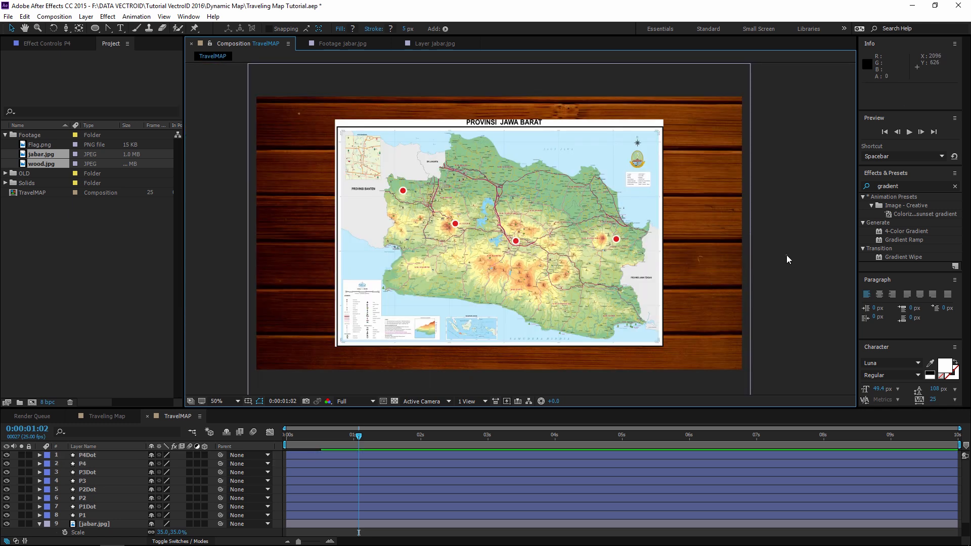
pyautogui.scroll(2, 508, 269)
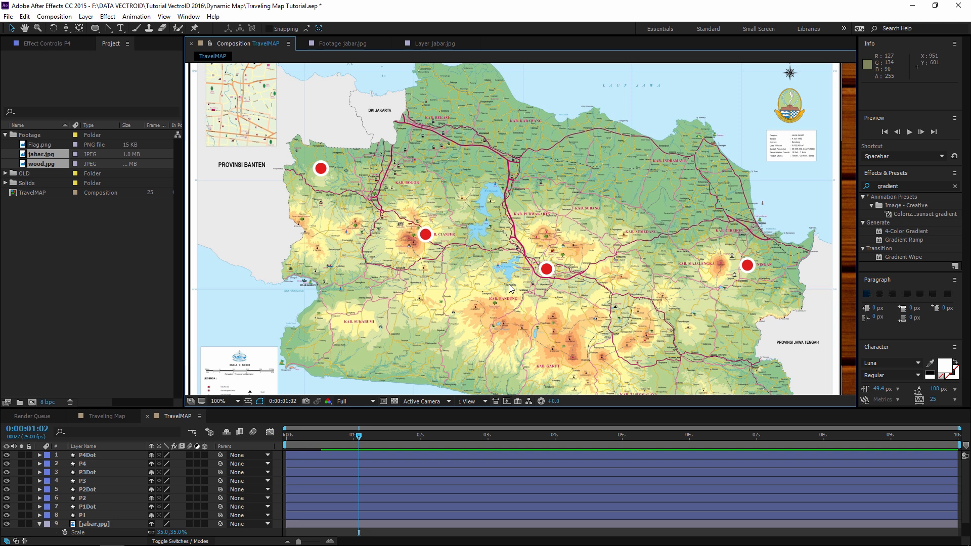
pyautogui.press('h')
pyautogui.moveTo(459, 268)
pyautogui.mouseDown()
pyautogui.moveTo(498, 274)
pyautogui.moveTo(486, 271)
pyautogui.moveTo(509, 289)
pyautogui.moveTo(462, 270)
pyautogui.mouseUp()
pyautogui.press('space')
pyautogui.moveTo(624, 261); pyautogui.dragTo(636, 238)
pyautogui.press('space')
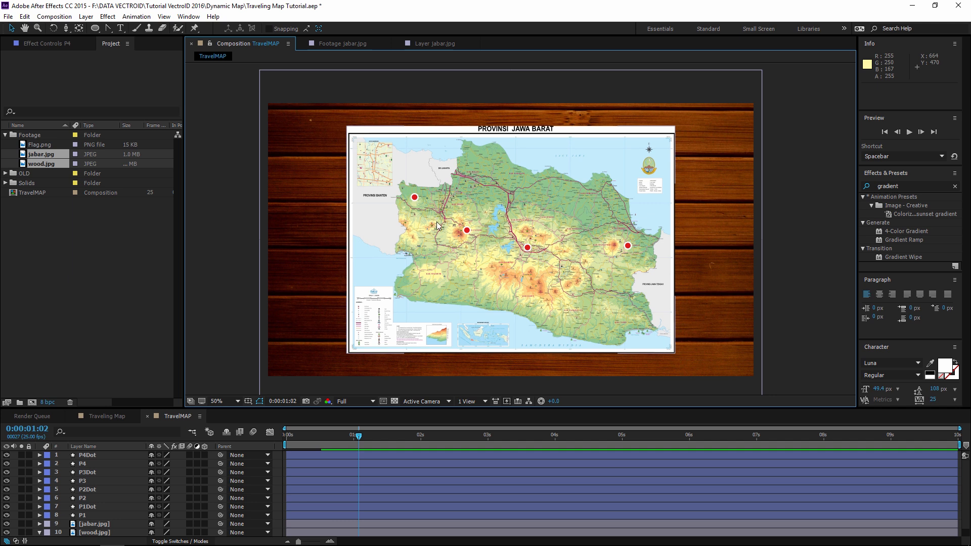
pyautogui.click(107, 415)
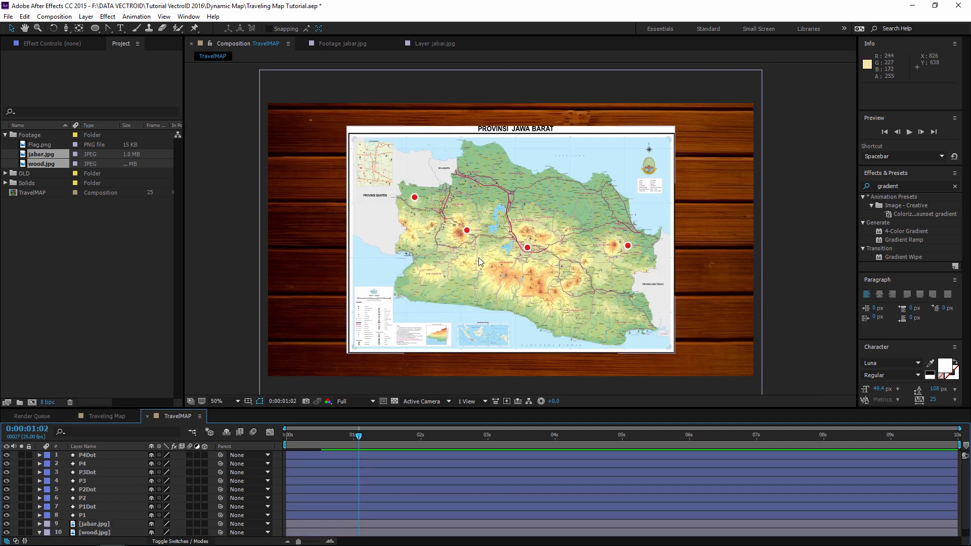
# Start a Pen tool path at the centre of the P1 dot and trace it along the roads towards the Cianjur dot
pyautogui.scroll(4, 478, 257)
pyautogui.moveTo(462, 245); pyautogui.dragTo(587, 257)
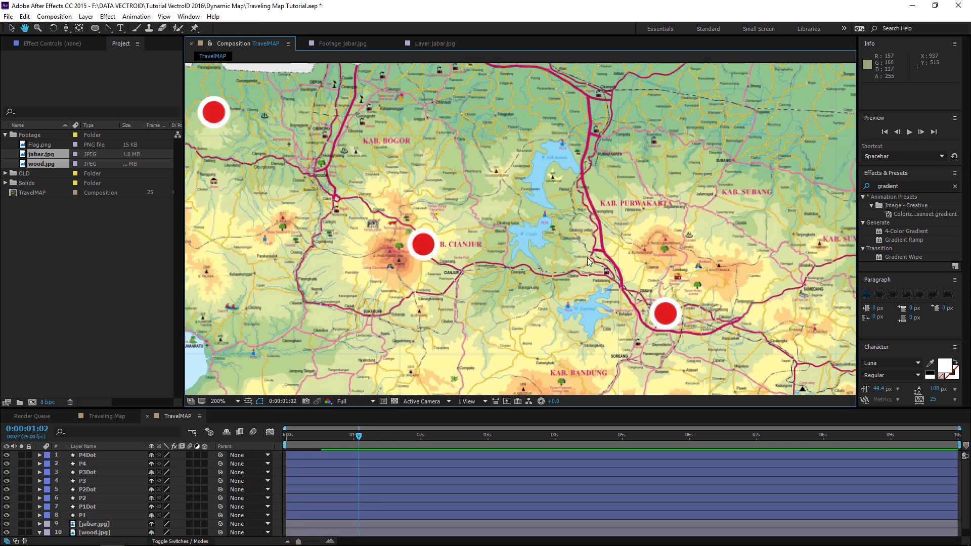
pyautogui.scroll(-2, 531, 230)
pyautogui.moveTo(106, 29); pyautogui.dragTo(140, 28)
pyautogui.scroll(1, 429, 172)
pyautogui.moveTo(429, 172); pyautogui.dragTo(549, 219)
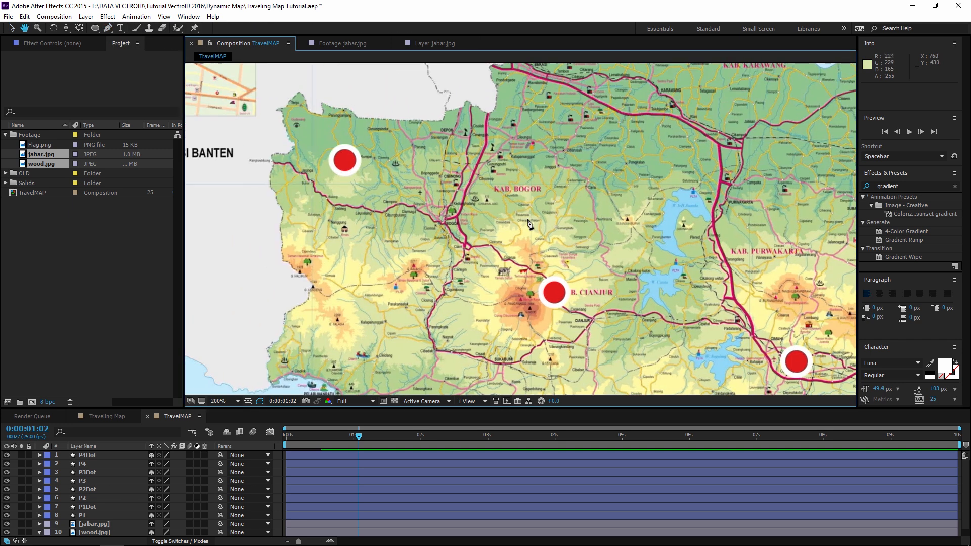
pyautogui.scroll(1, 450, 217)
pyautogui.moveTo(465, 226); pyautogui.dragTo(605, 275)
pyautogui.scroll(-1, 531, 243)
pyautogui.moveTo(455, 202); pyautogui.dragTo(377, 221)
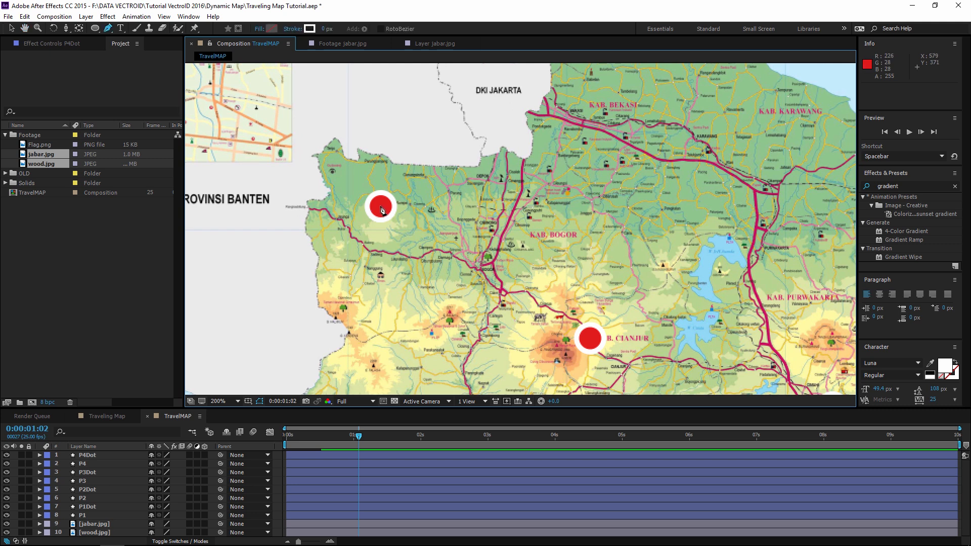
pyautogui.click(381, 207)
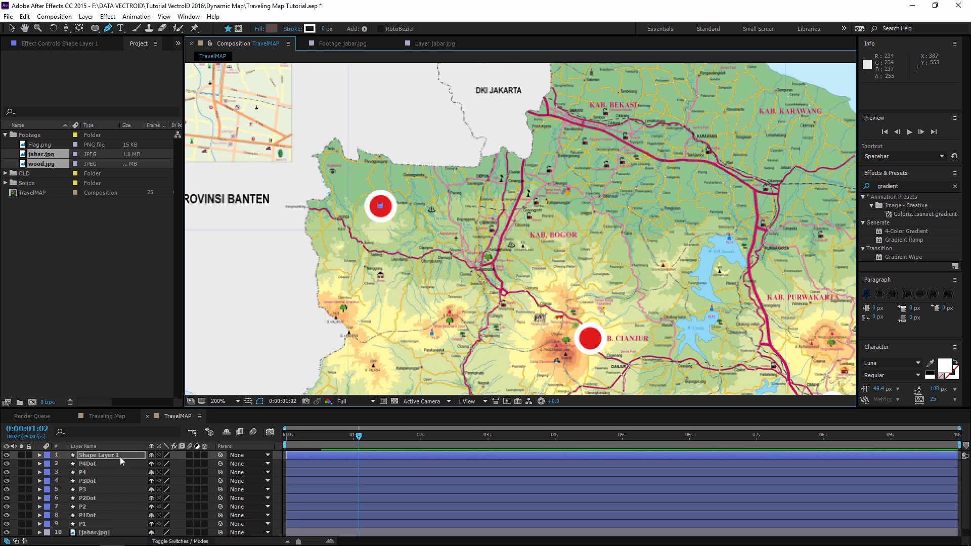
pyautogui.moveTo(415, 210); pyautogui.dragTo(425, 223)
pyautogui.click(453, 253)
pyautogui.click(503, 292)
pyautogui.moveTo(530, 295); pyautogui.dragTo(565, 316)
# Continue the path along the roads through the Bandung dot, past Sumedang and Cirebon, ending at the centre of the P4 dot
pyautogui.moveTo(618, 343); pyautogui.dragTo(659, 320)
pyautogui.moveTo(680, 323); pyautogui.dragTo(474, 202)
pyautogui.moveTo(486, 199); pyautogui.dragTo(423, 209)
pyautogui.moveTo(465, 200); pyautogui.dragTo(478, 196)
pyautogui.moveTo(526, 182); pyautogui.dragTo(538, 177)
pyautogui.moveTo(571, 166); pyautogui.dragTo(611, 167)
pyautogui.moveTo(611, 192); pyautogui.dragTo(618, 198)
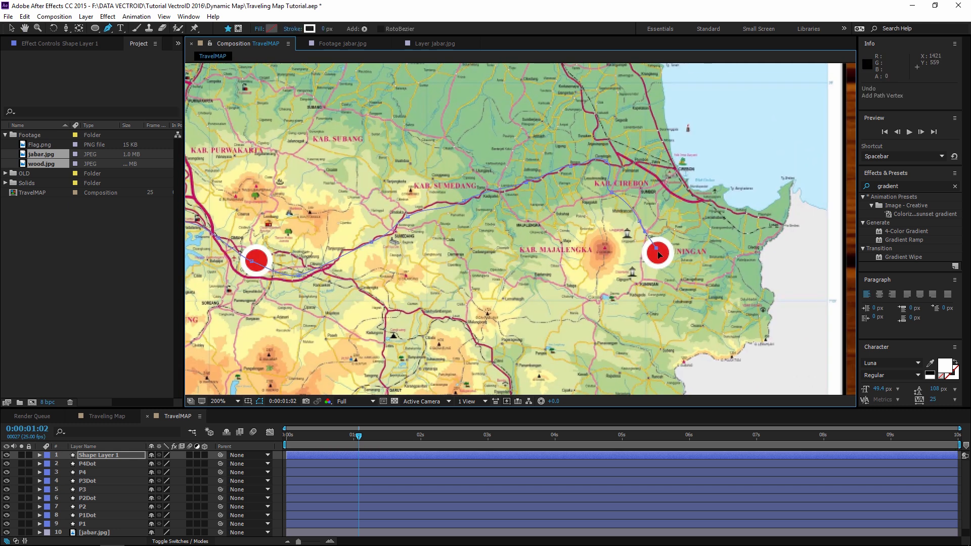
pyautogui.press(',')
pyautogui.moveTo(232, 204); pyautogui.dragTo(373, 224)
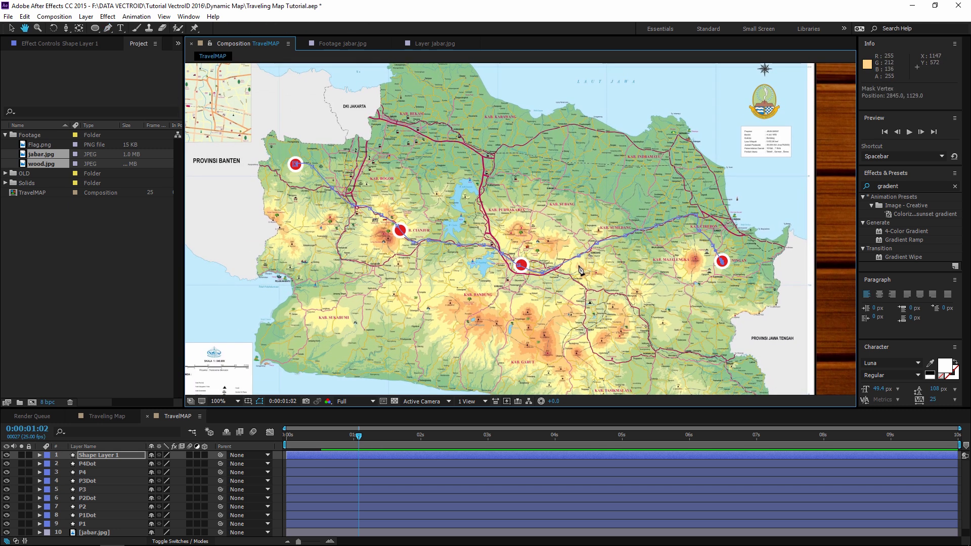
# Rename the route path's shape layer as DASH and move it below the P1 layer, directly above jabar.jpg
pyautogui.moveTo(498, 189); pyautogui.dragTo(508, 194)
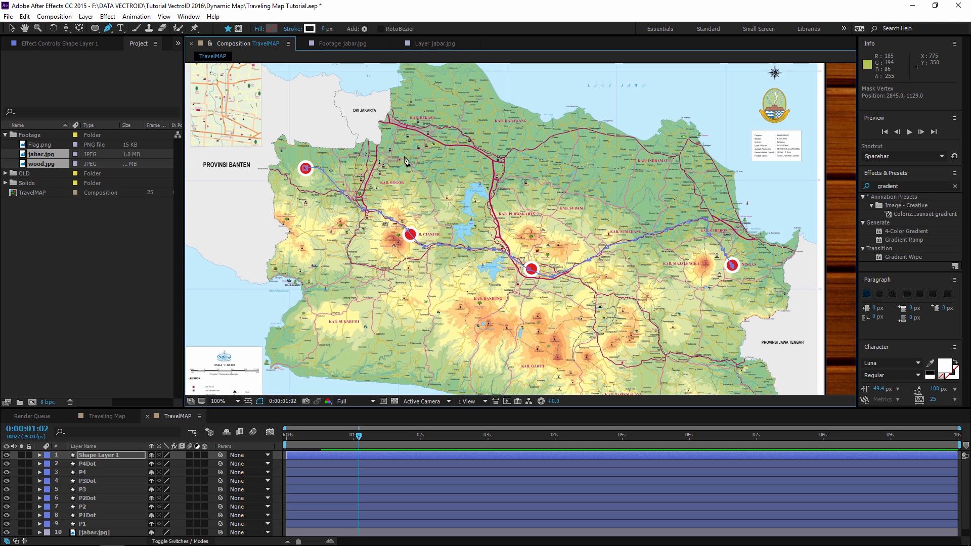
pyautogui.click(106, 454)
pyautogui.press('Return')
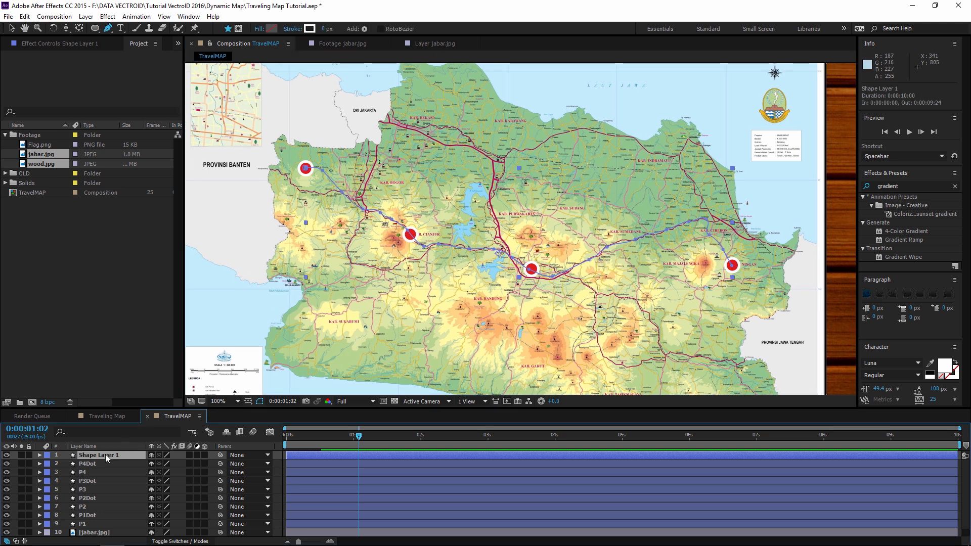
pyautogui.write('DASH')
pyautogui.press('Return')
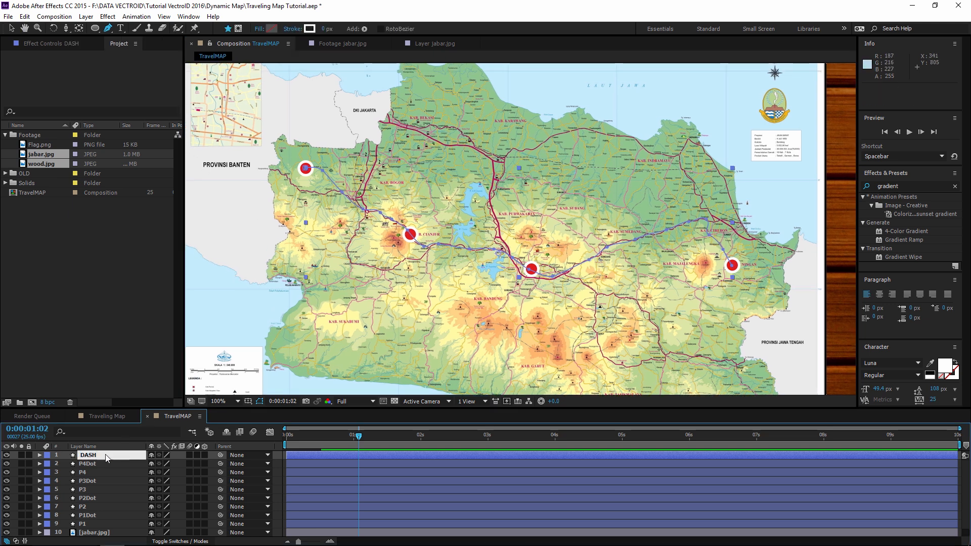
pyautogui.moveTo(86, 458); pyautogui.dragTo(94, 529)
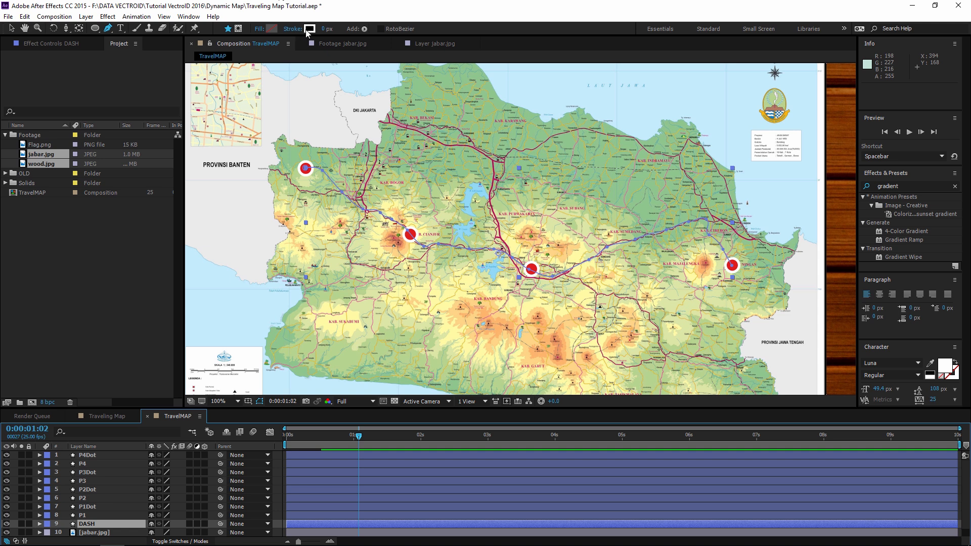
# Set the DASH path's stroke width to 10 px and deselect the layer
pyautogui.click(321, 29)
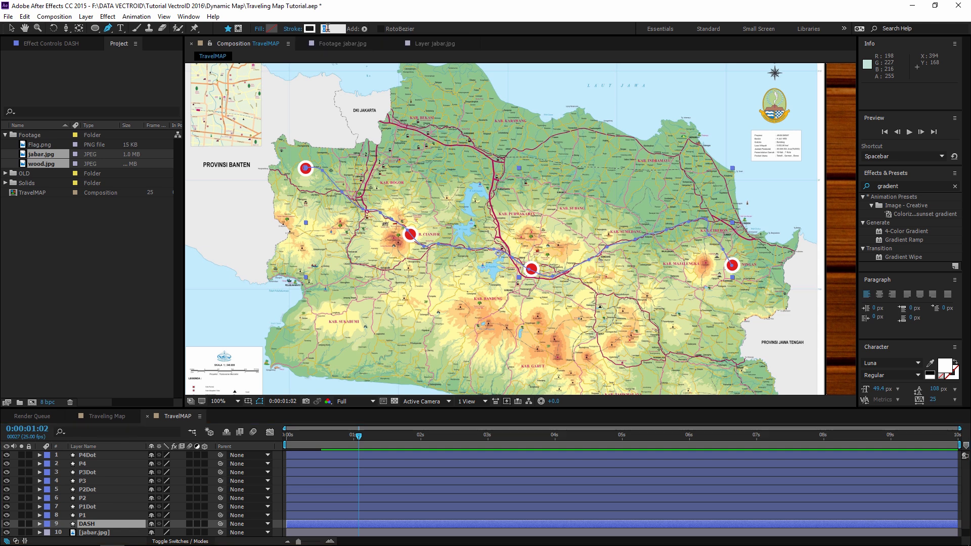
pyautogui.write('1')
pyautogui.press('Return')
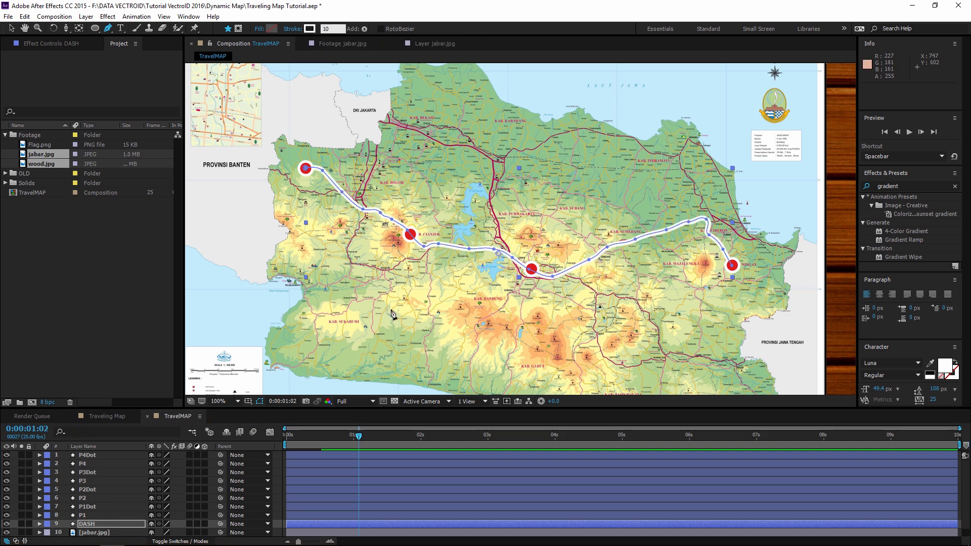
pyautogui.click(398, 480)
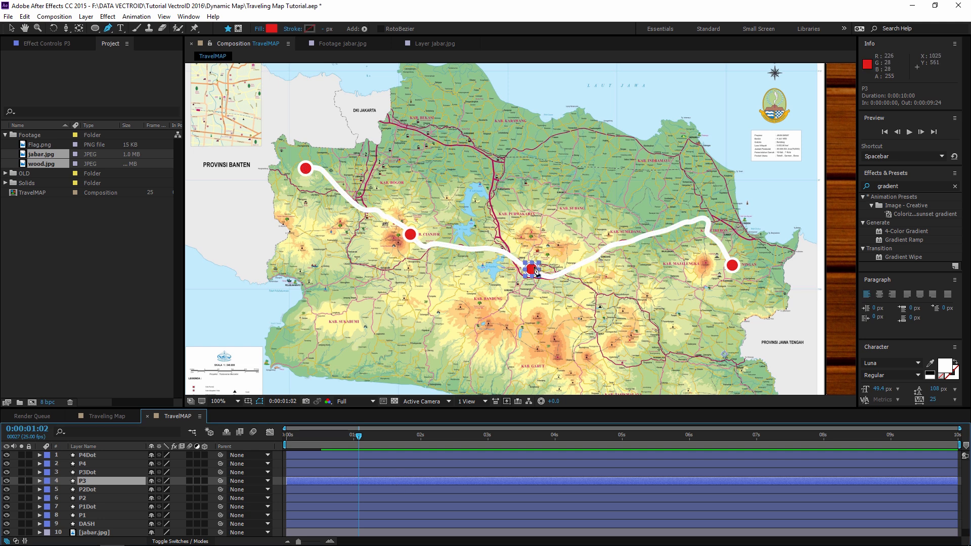
# Expand the DASH layer down to the Stroke 1 properties and add a dash to the stroke
pyautogui.click(93, 523)
pyautogui.click(39, 524)
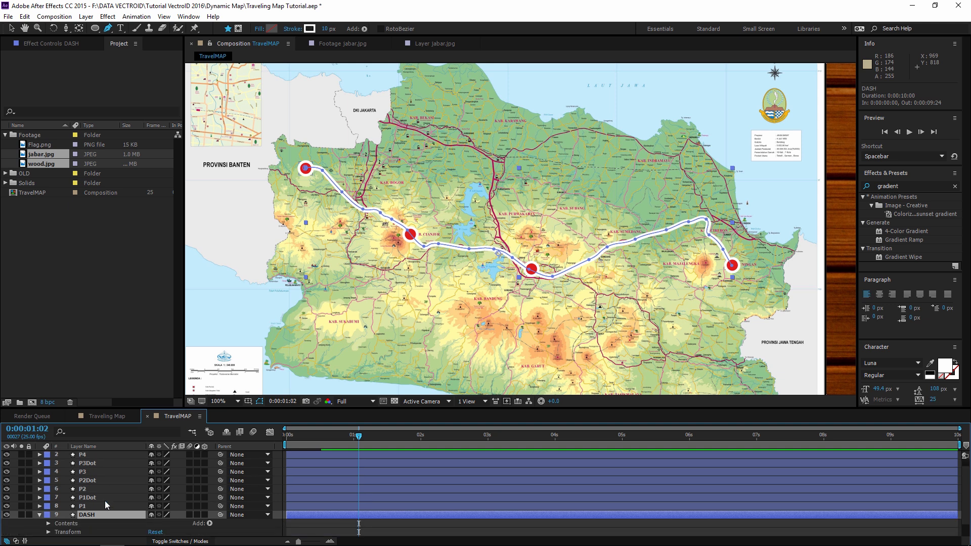
pyautogui.click(48, 506)
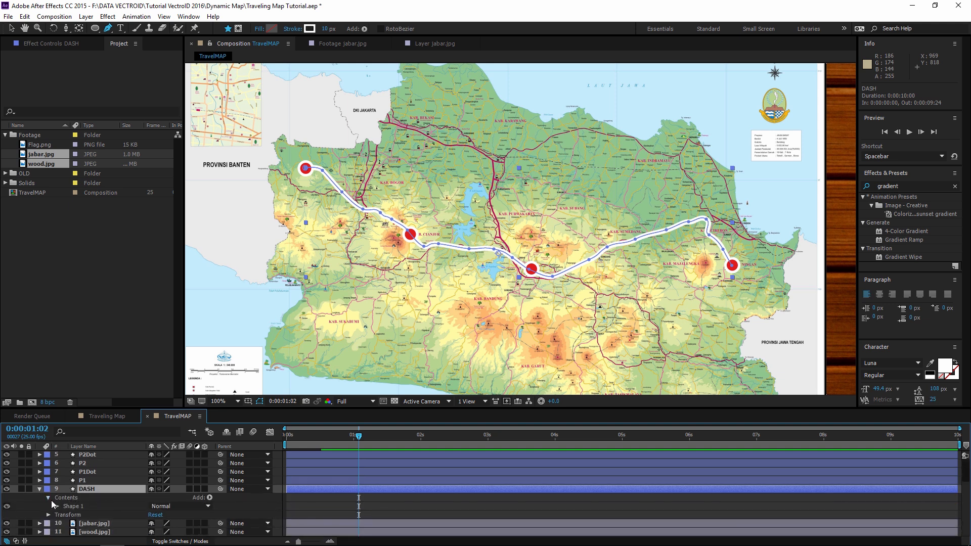
pyautogui.click(56, 506)
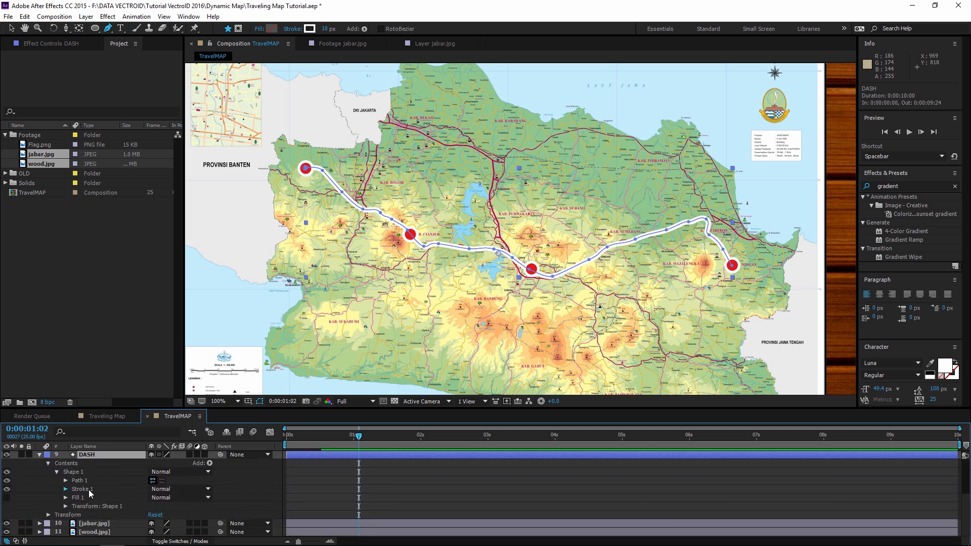
pyautogui.click(88, 489)
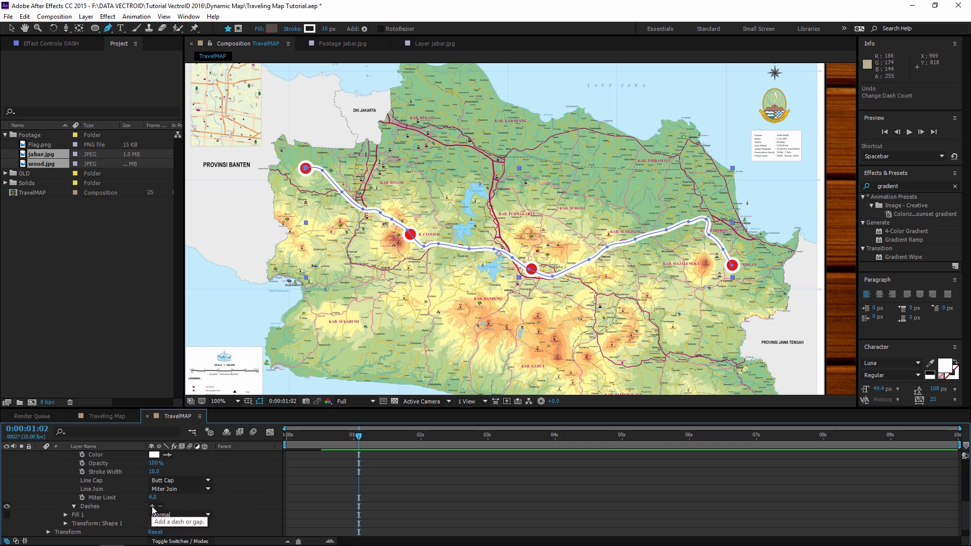
pyautogui.click(152, 506)
# Check the dashed line along the route and set the stroke's Dash value to 15
pyautogui.scroll(1, 383, 274)
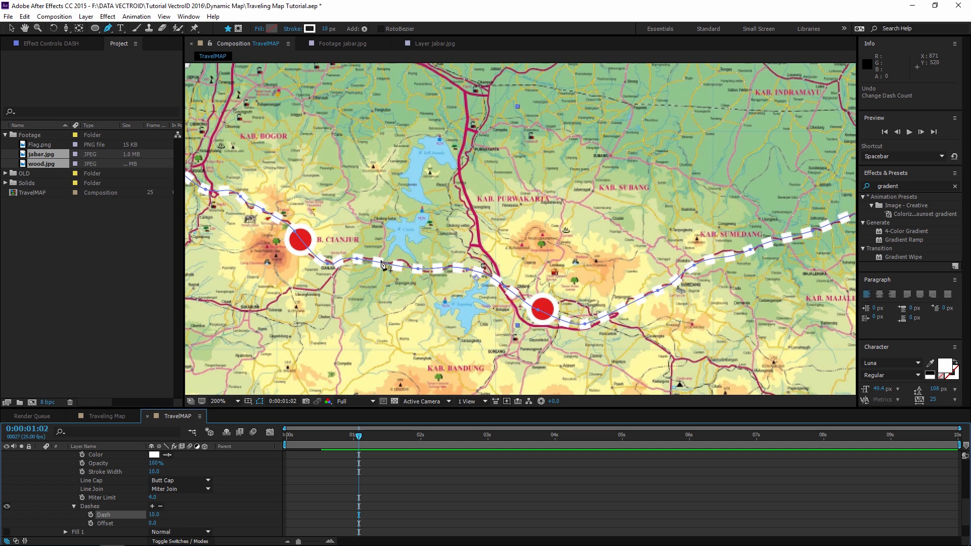
pyautogui.moveTo(313, 231); pyautogui.dragTo(500, 270)
pyautogui.moveTo(345, 235); pyautogui.dragTo(405, 255)
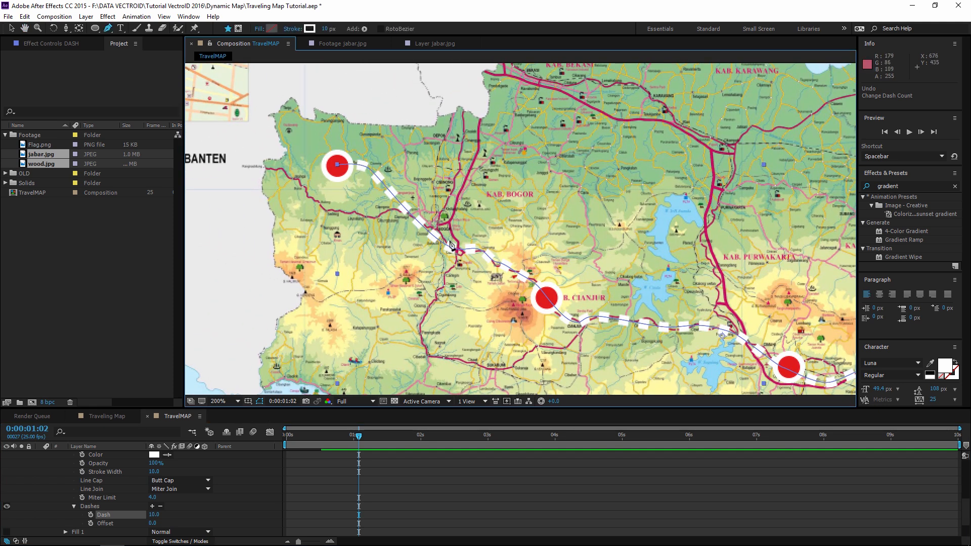
pyautogui.moveTo(568, 318); pyautogui.dragTo(484, 262)
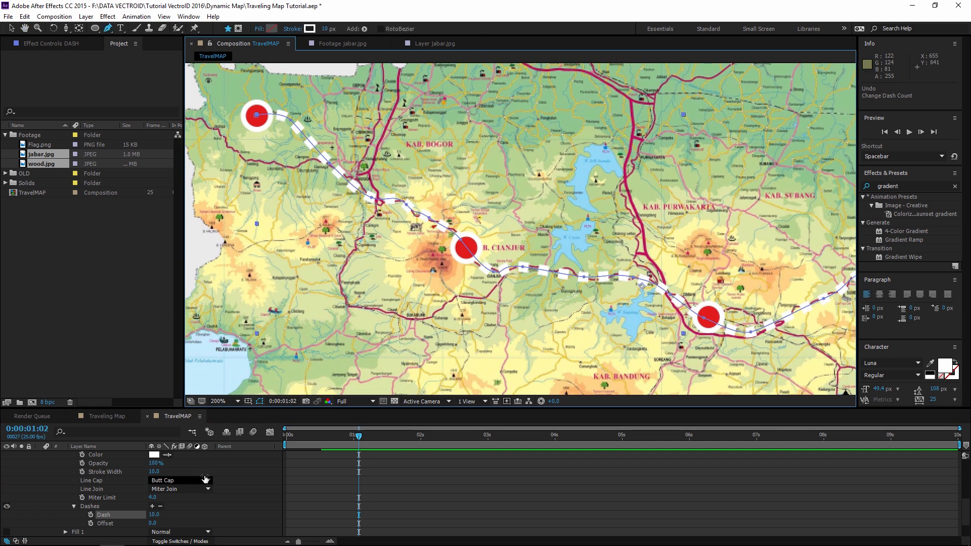
pyautogui.click(151, 515)
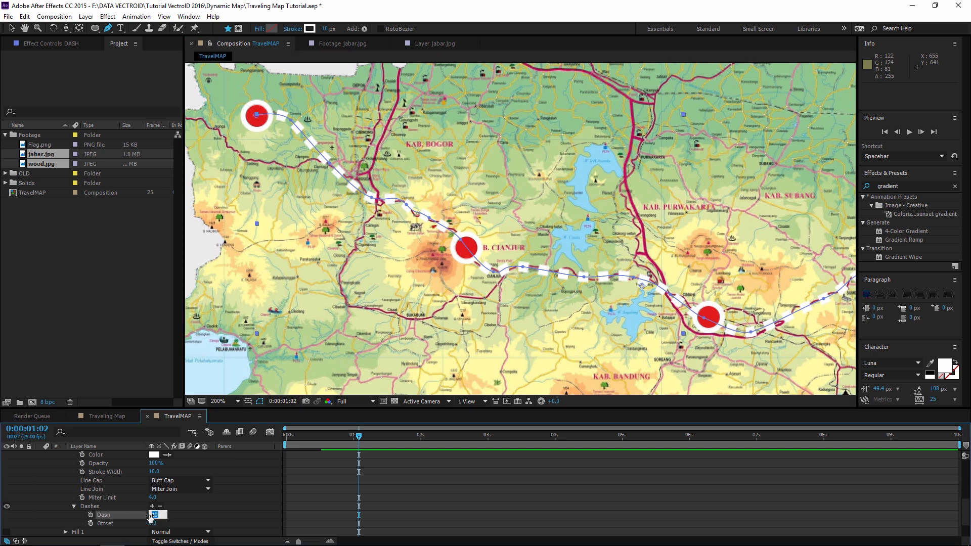
pyautogui.click(404, 504)
pyautogui.moveTo(421, 285); pyautogui.dragTo(416, 305)
pyautogui.scroll(-1, 416, 305)
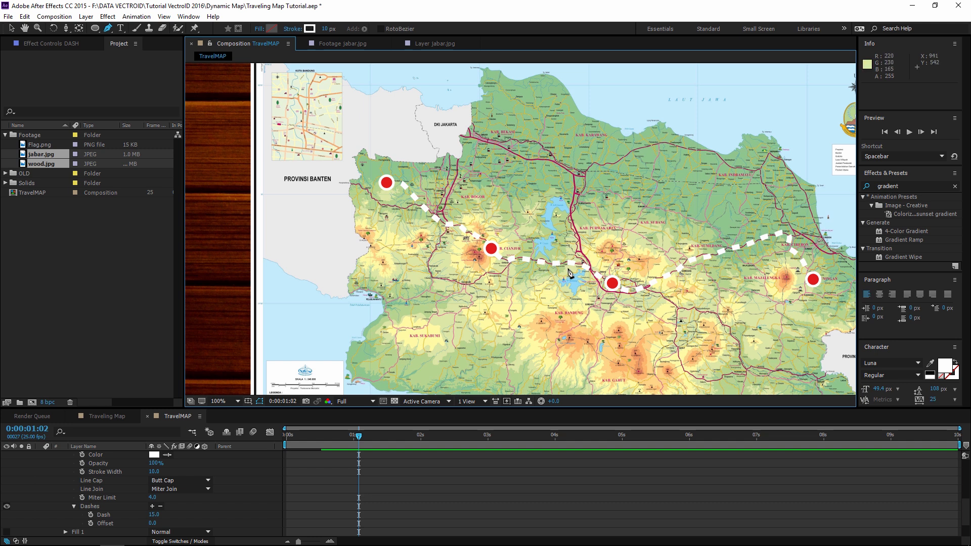
pyautogui.moveTo(570, 271); pyautogui.dragTo(503, 260)
pyautogui.moveTo(361, 249); pyautogui.dragTo(414, 267)
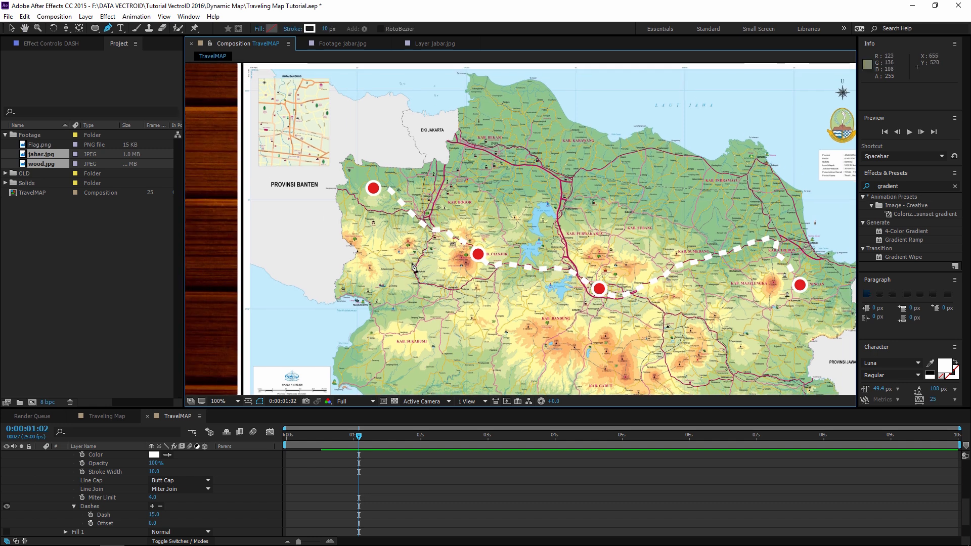
# Add Trim Paths to the DASH layer's contents and expand its properties
pyautogui.scroll(4, 101, 486)
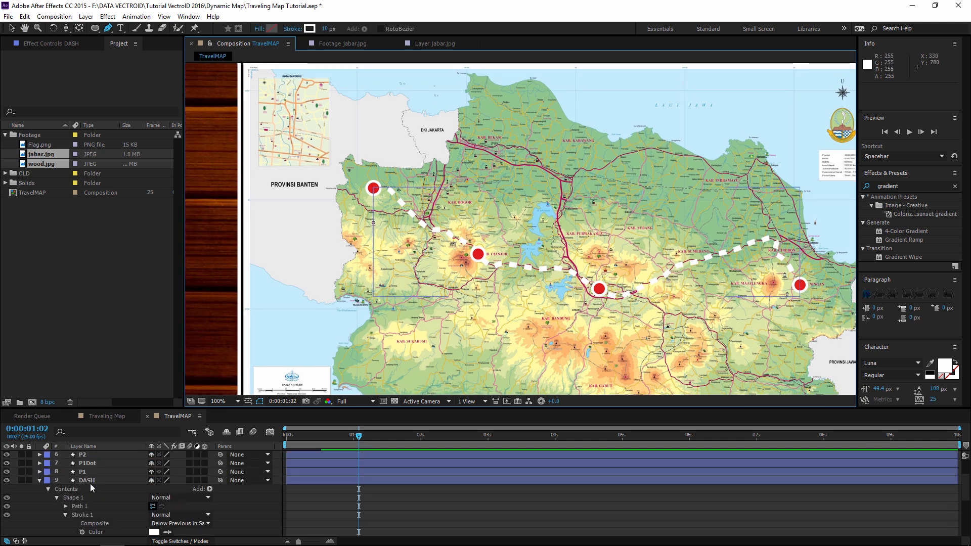
pyautogui.click(71, 481)
pyautogui.click(62, 491)
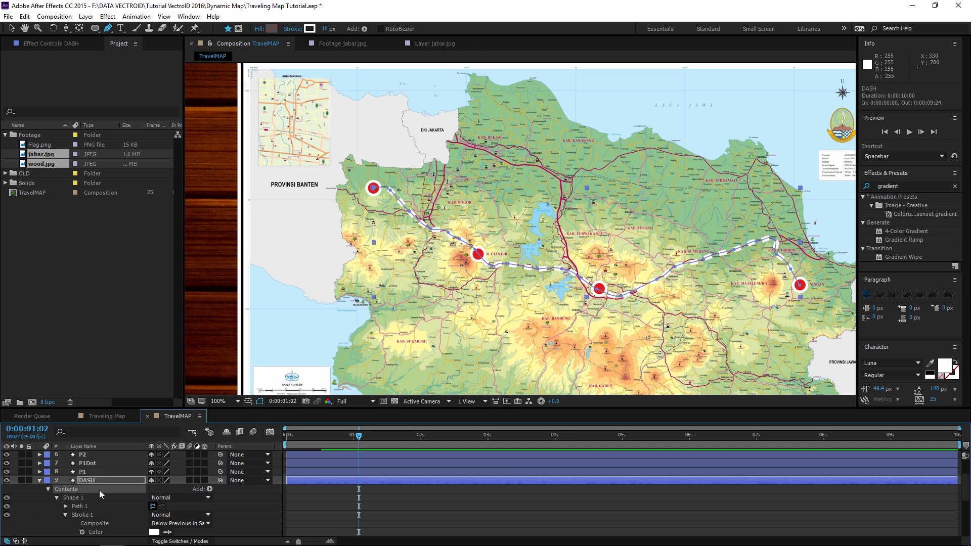
pyautogui.click(210, 489)
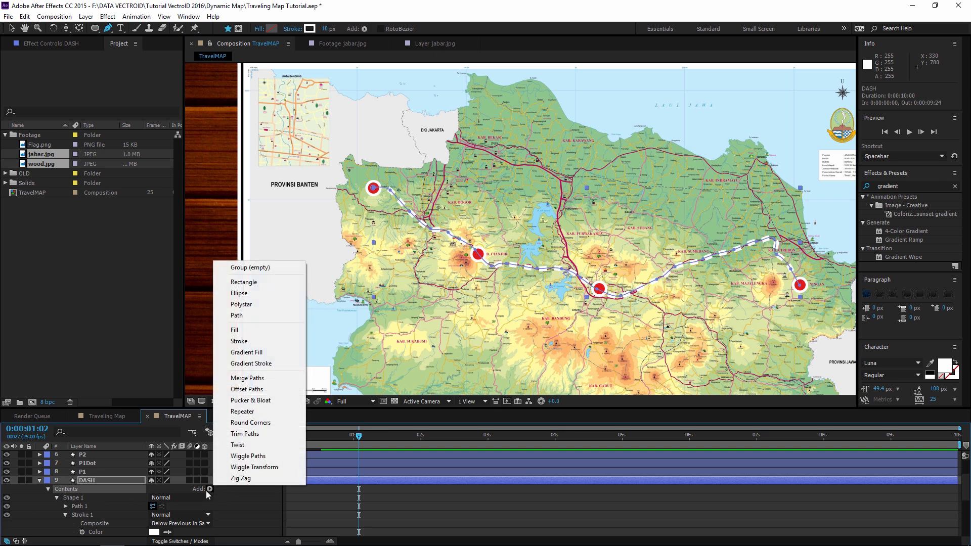
pyautogui.click(256, 435)
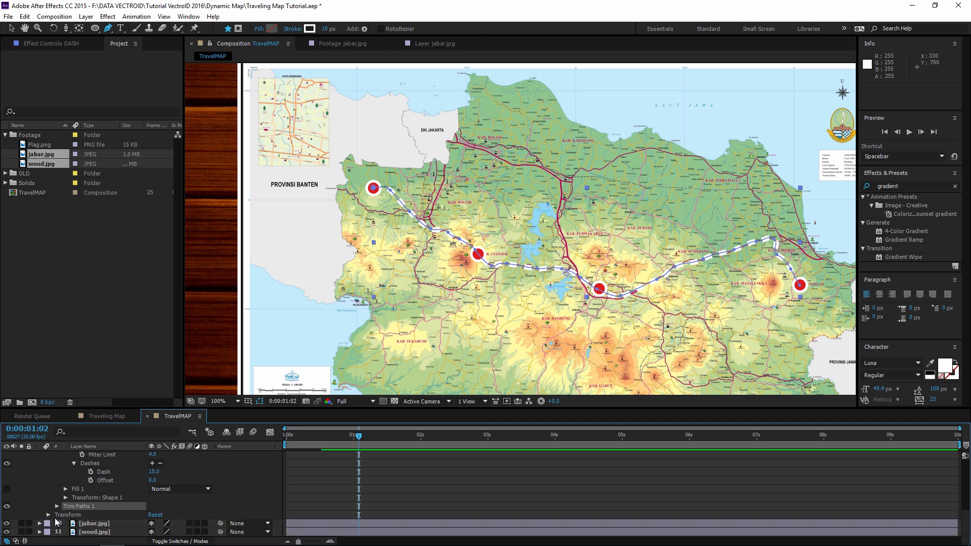
pyautogui.click(57, 506)
# Try out different Trim Paths End values on the dashed route
pyautogui.click(93, 489)
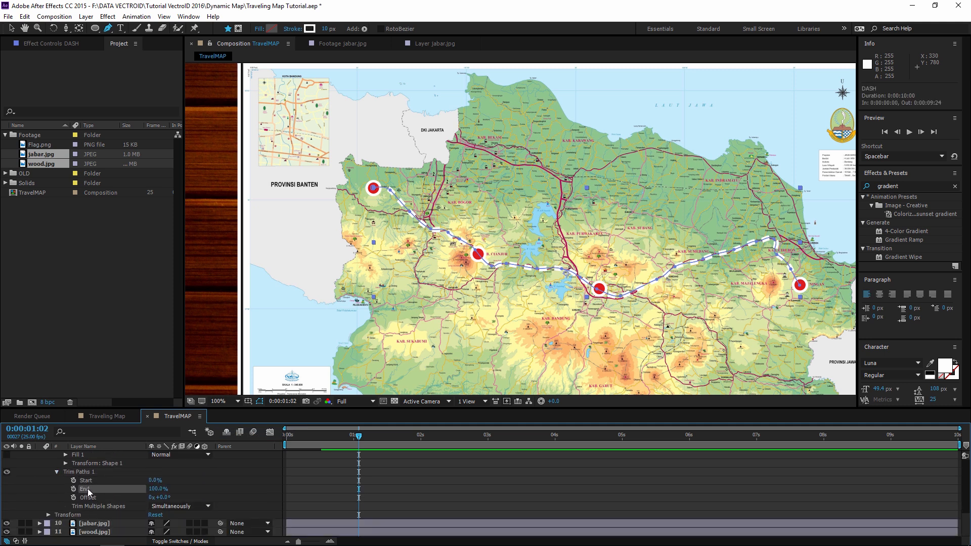
pyautogui.moveTo(149, 489)
pyautogui.mouseDown()
pyautogui.moveTo(107, 489)
pyautogui.moveTo(233, 476)
pyautogui.mouseUp()
pyautogui.click(404, 482)
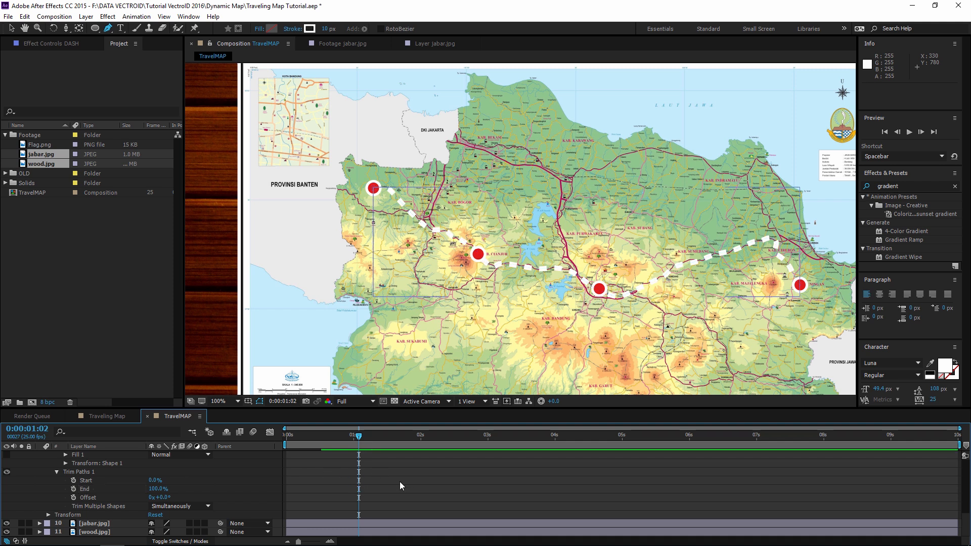
pyautogui.click(396, 488)
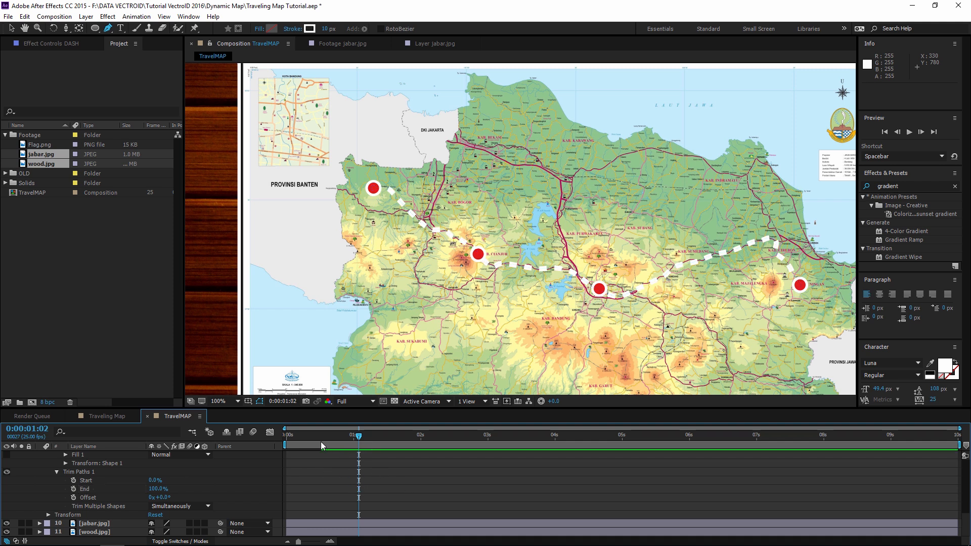
# Add composition marker 1 at 0:00:01:00 and composition marker 2 at 0:00:03:13
pyautogui.click(284, 435)
pyautogui.moveTo(289, 439); pyautogui.dragTo(356, 436)
pyautogui.click(365, 461)
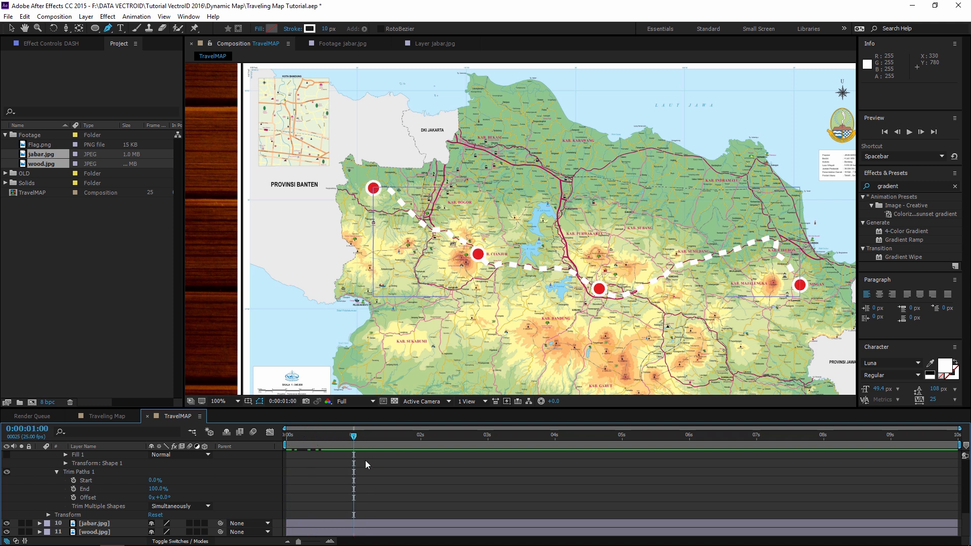
pyautogui.hotkey('shift', '1')
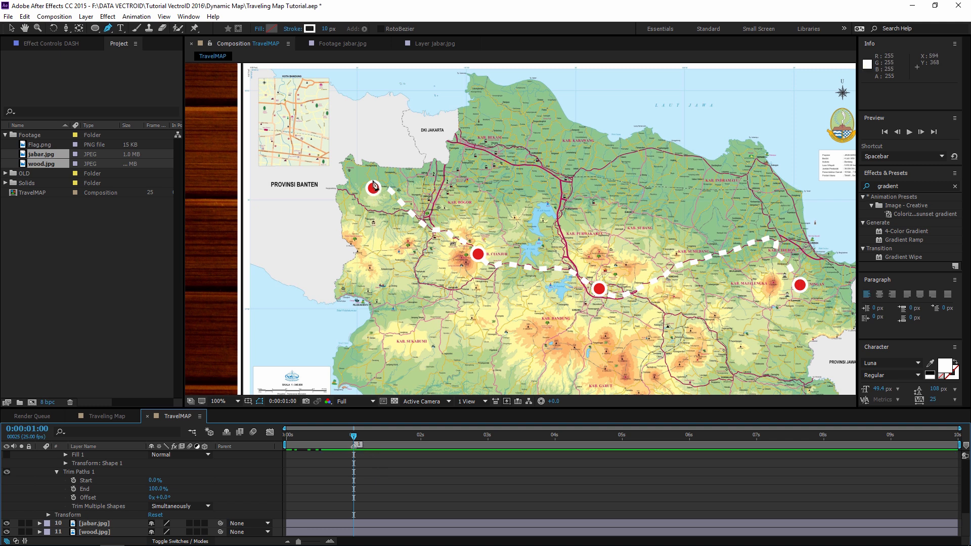
pyautogui.moveTo(484, 439); pyautogui.dragTo(523, 438)
pyautogui.press('KP_Multiply')
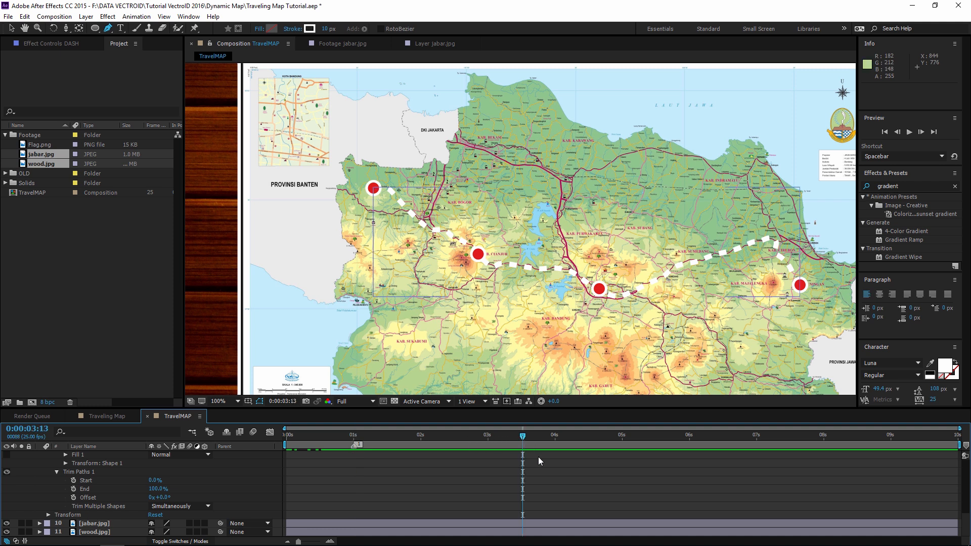
# Add composition marker 3 at 0:00:06:00 and composition marker 4 at 0:00:08:08
pyautogui.moveTo(668, 436); pyautogui.dragTo(691, 439)
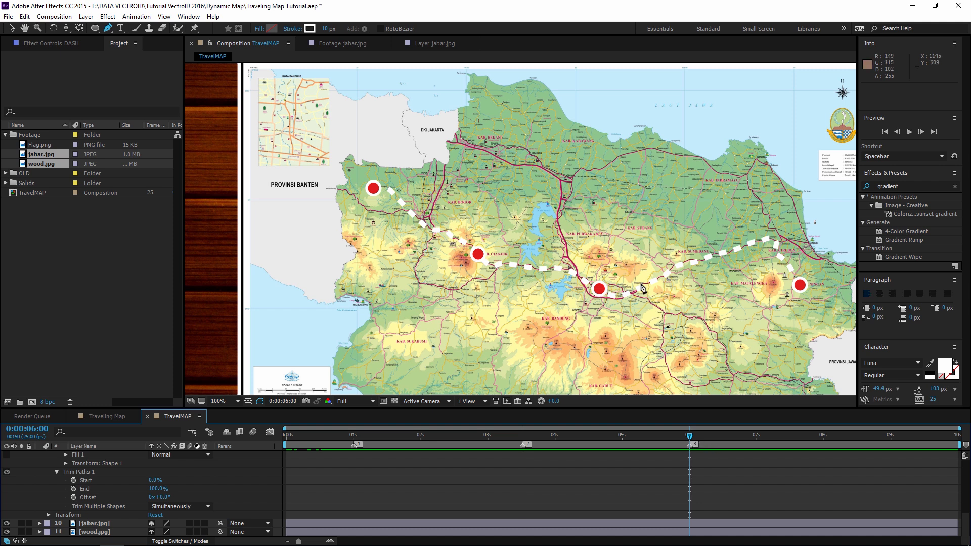
pyautogui.click(846, 438)
pyautogui.hotkey('shift', '3')
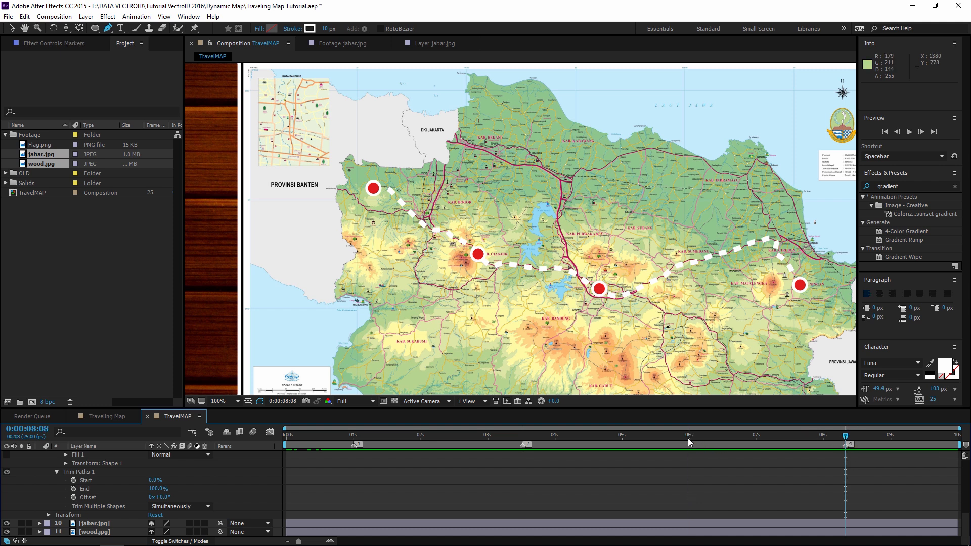
pyautogui.click(691, 439)
pyautogui.click(846, 435)
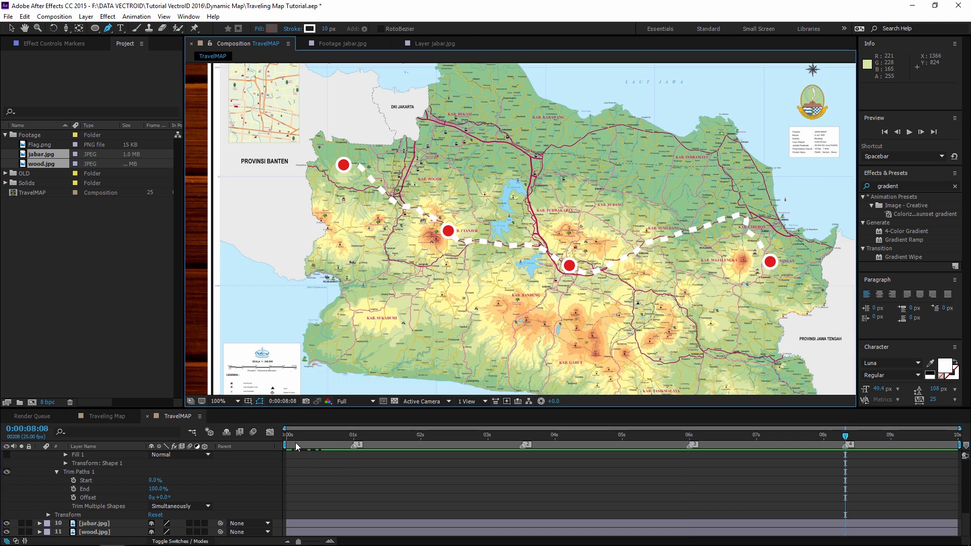
# Start keyframing the Trim Paths End property at marker 1 (0:00:01:00) with a value of 0%
pyautogui.click(352, 441)
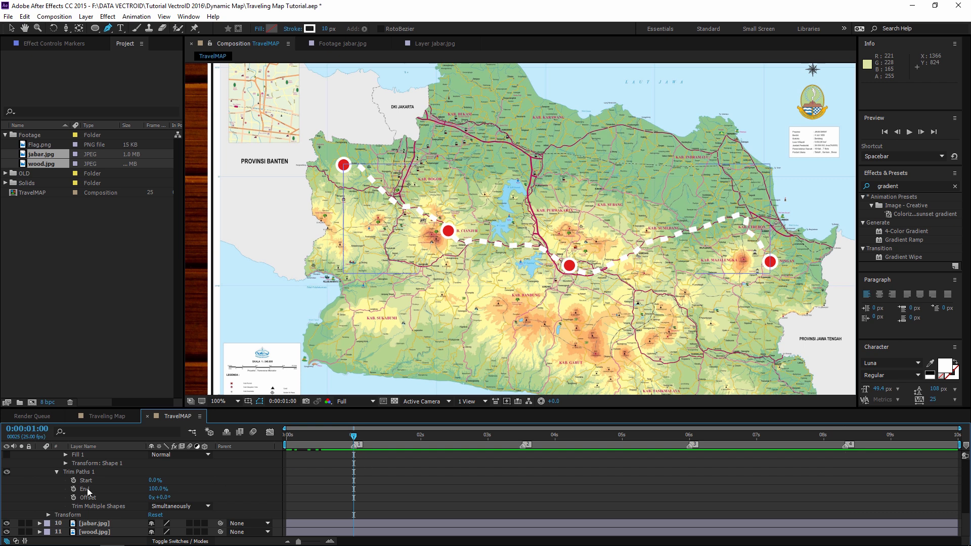
pyautogui.click(86, 489)
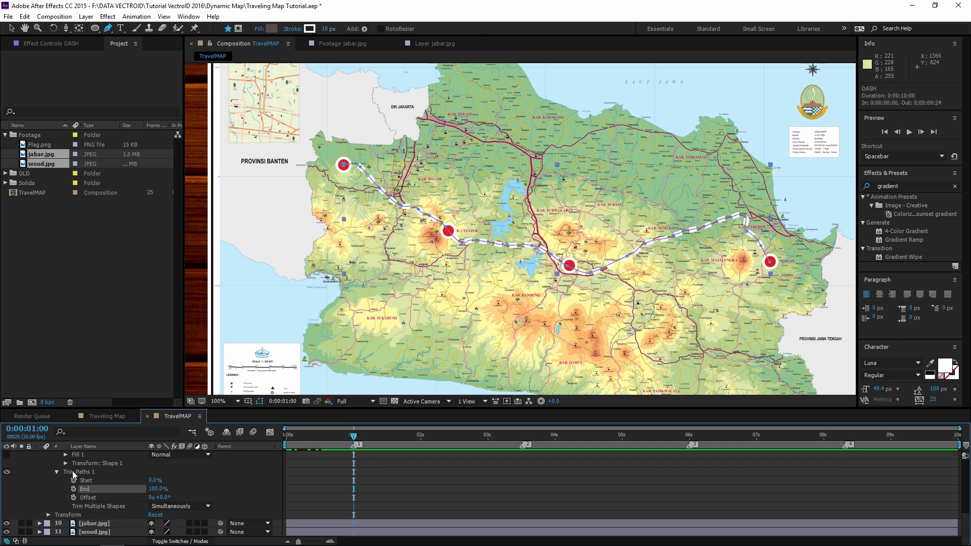
pyautogui.click(74, 489)
pyautogui.moveTo(157, 489); pyautogui.dragTo(54, 488)
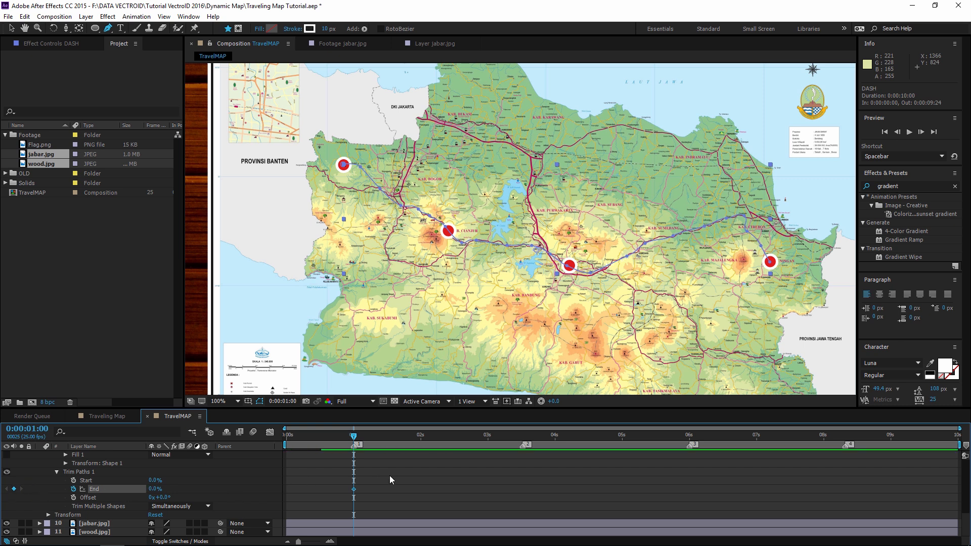
# Set the Trim Paths End to 27% at marker 2 (0:00:03:13) and move the playhead to marker 3 at 0:00:06:00
pyautogui.press('k')
pyautogui.moveTo(150, 494); pyautogui.dragTo(168, 489)
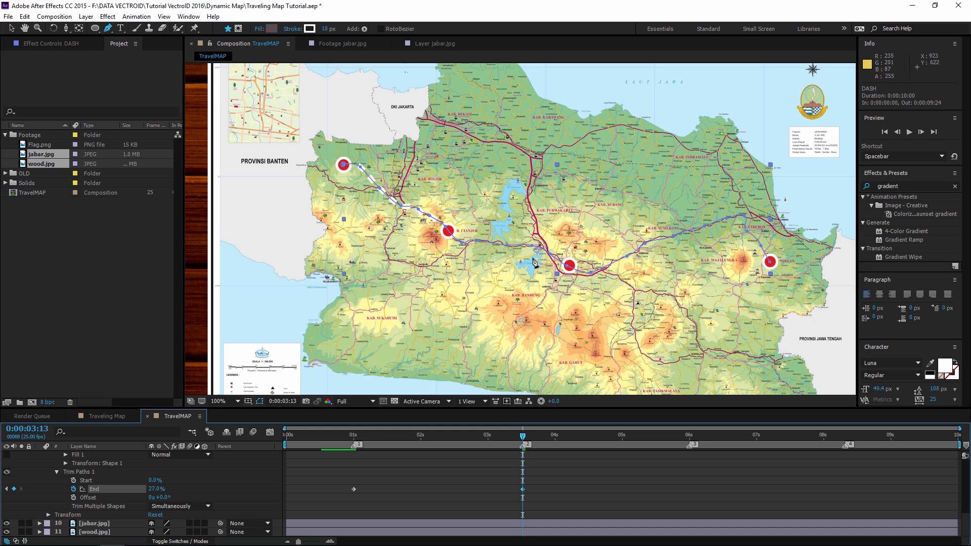
pyautogui.click(690, 438)
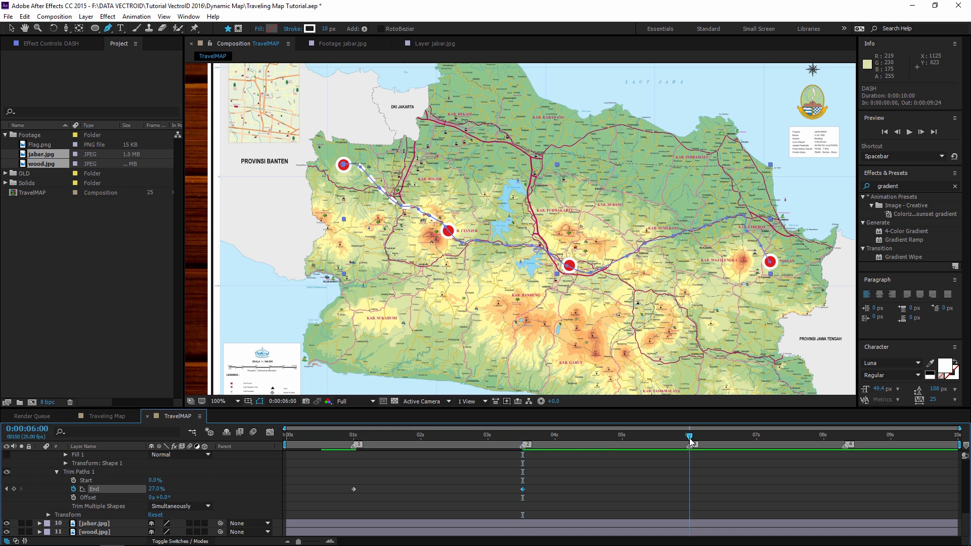
# Set the DASH layer's Trim Paths End to 51% at marker 3 and extend the route to the last dot at marker 4
pyautogui.moveTo(156, 489); pyautogui.dragTo(169, 488)
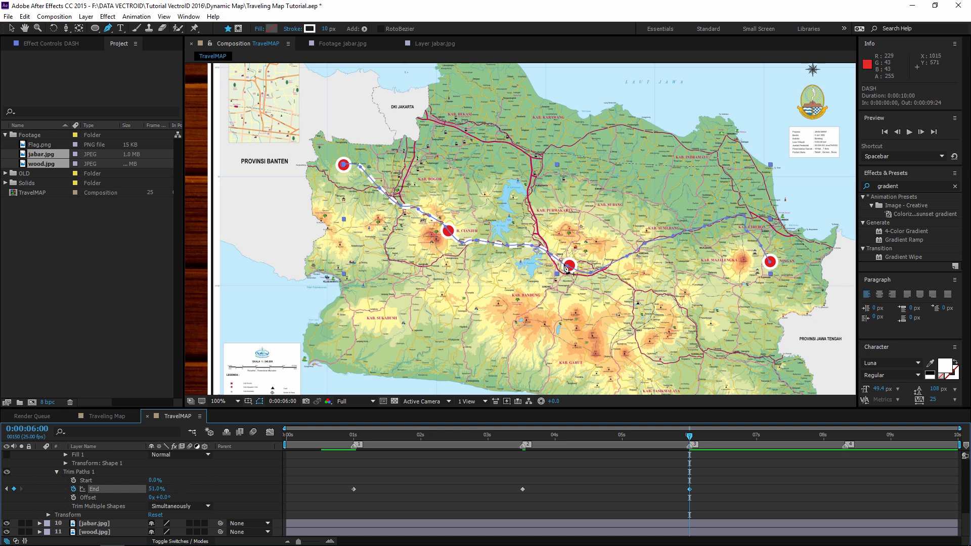
pyautogui.click(847, 435)
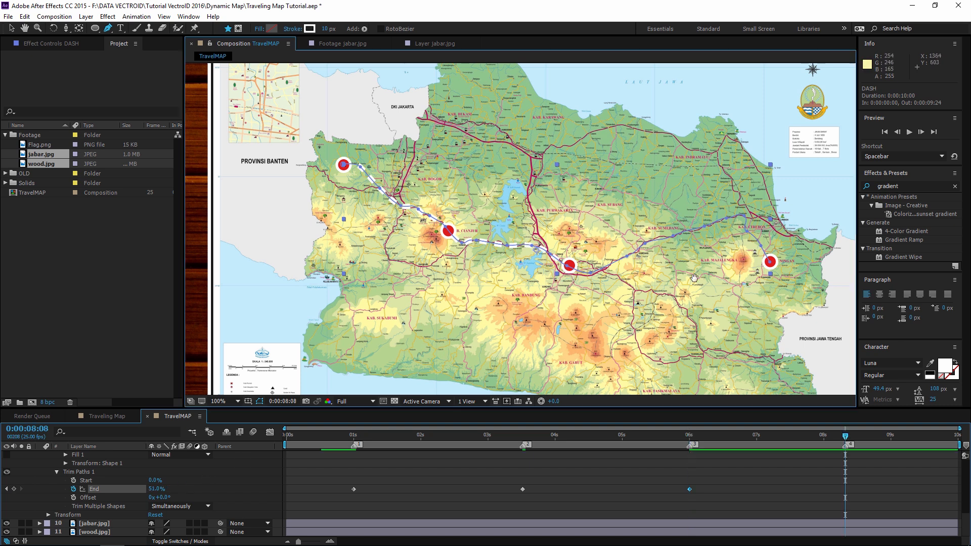
pyautogui.moveTo(157, 489)
pyautogui.mouseDown()
pyautogui.moveTo(715, 489)
pyautogui.moveTo(652, 288)
pyautogui.mouseUp()
pyautogui.press('v')
pyautogui.scroll(5, 95, 481)
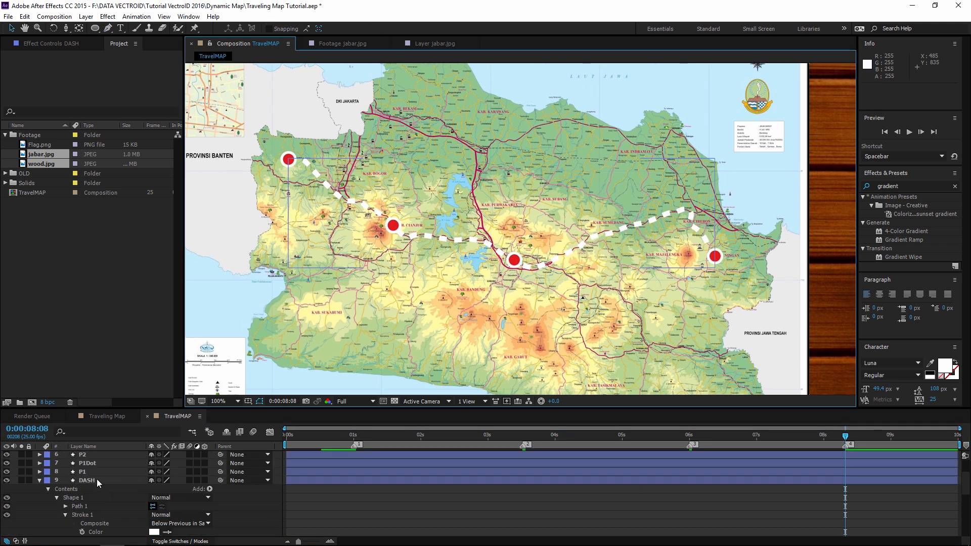
# Collapse the DASH layer and apply a Drop Shadow effect to all layers from P4Dot through DASH
pyautogui.click(95, 478)
pyautogui.click(40, 481)
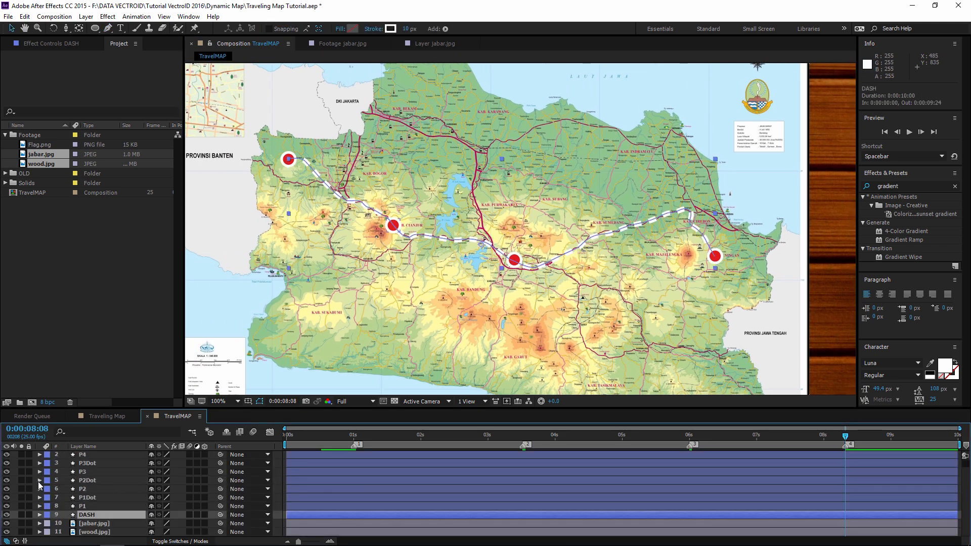
pyautogui.scroll(1, 95, 485)
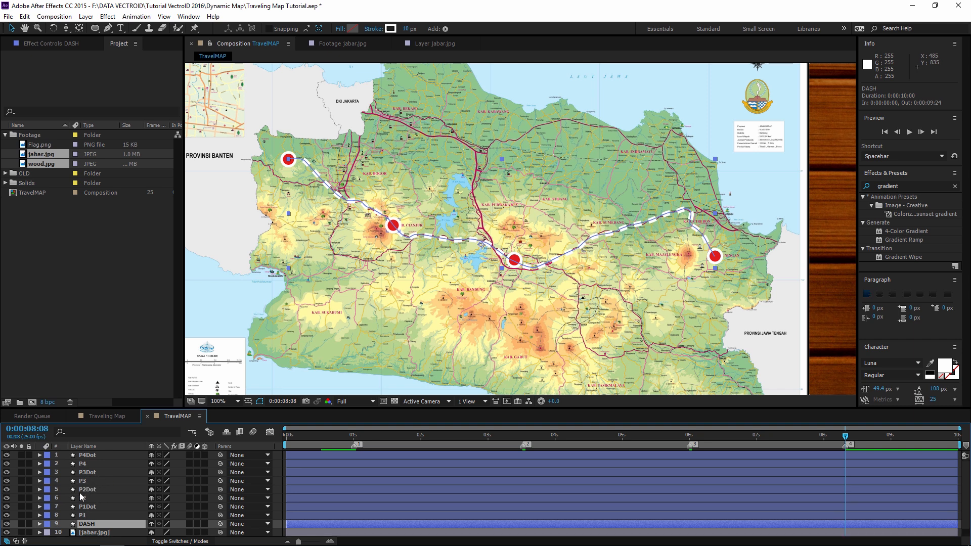
pyautogui.keyDown('shift'); pyautogui.click(85, 456); pyautogui.keyUp('shift')
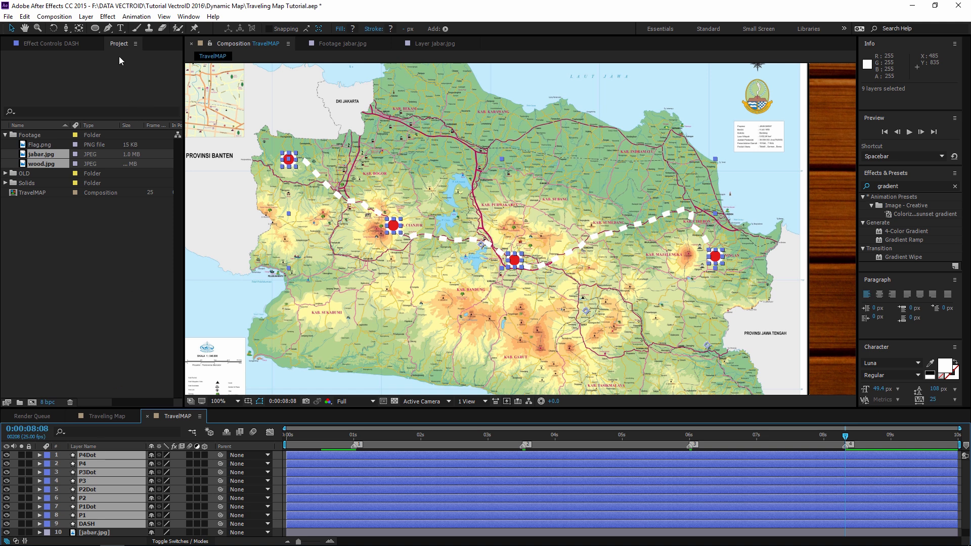
pyautogui.click(107, 17)
pyautogui.moveTo(137, 212)
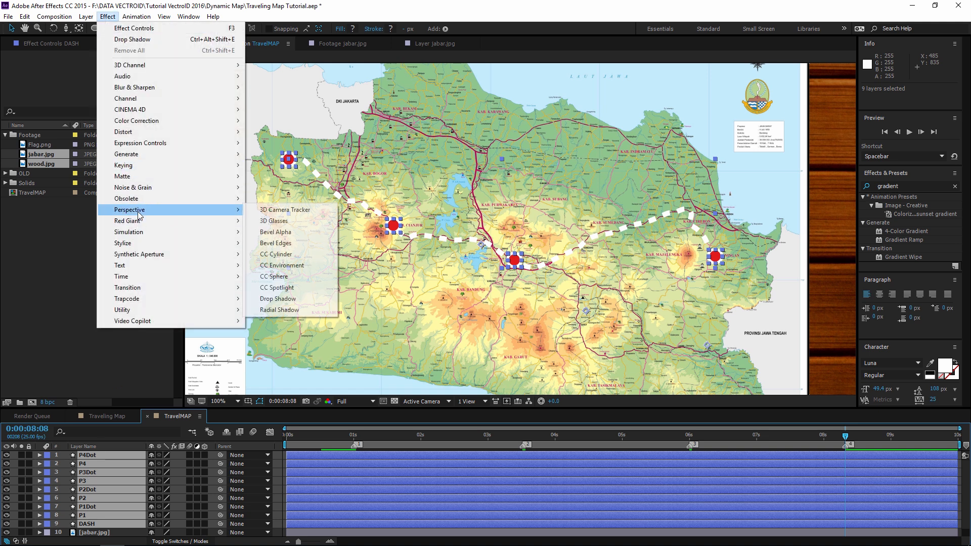
pyautogui.click(263, 299)
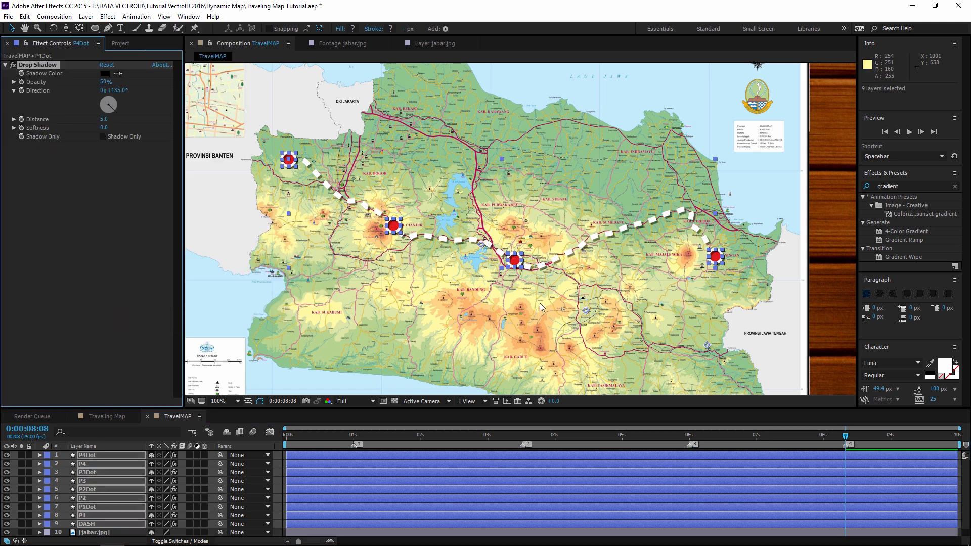
pyautogui.click(503, 306)
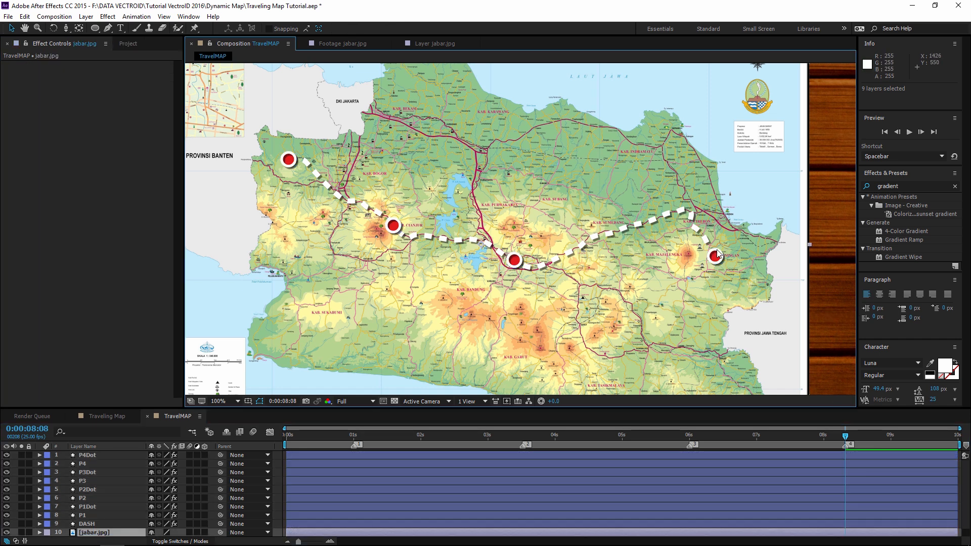
# Return to 0:00:00:00 and add Flag.png from the Footage folder to the composition near the westernmost dot
pyautogui.press('Home')
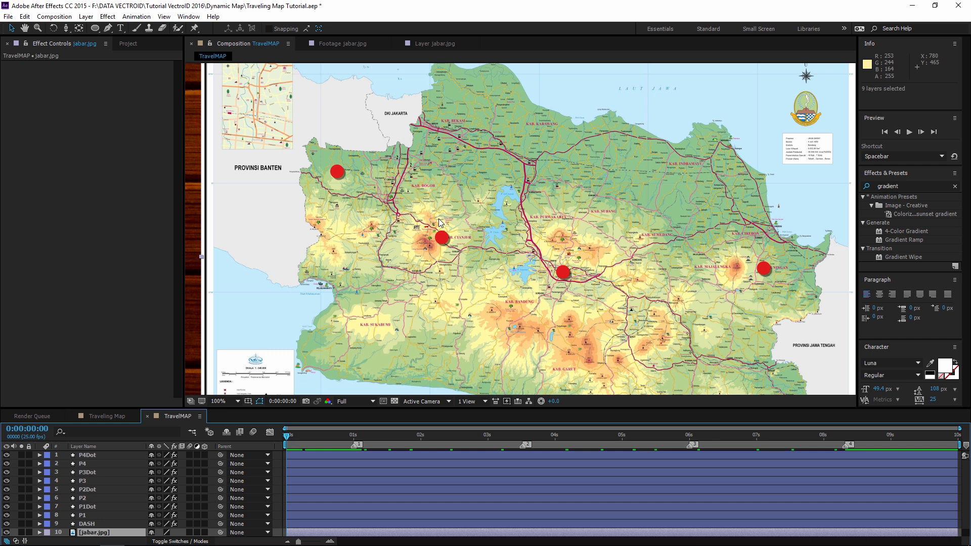
pyautogui.moveTo(412, 227); pyautogui.dragTo(420, 241)
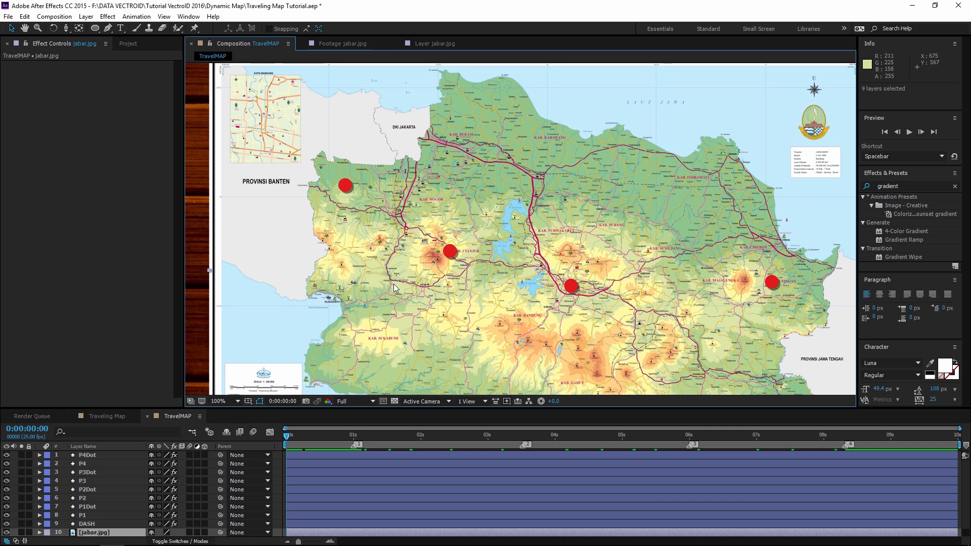
pyautogui.moveTo(333, 263); pyautogui.dragTo(341, 268)
pyautogui.click(124, 43)
pyautogui.moveTo(343, 211); pyautogui.dragTo(374, 227)
pyautogui.click(94, 239)
pyautogui.click(25, 144)
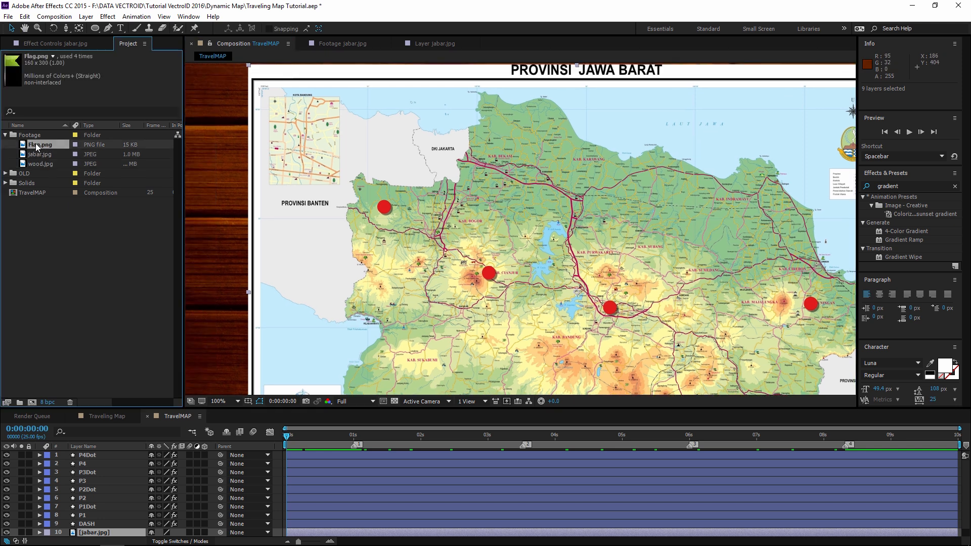
pyautogui.moveTo(29, 144); pyautogui.dragTo(338, 176)
pyautogui.scroll(1, 385, 179)
pyautogui.moveTo(425, 186); pyautogui.dragTo(457, 191)
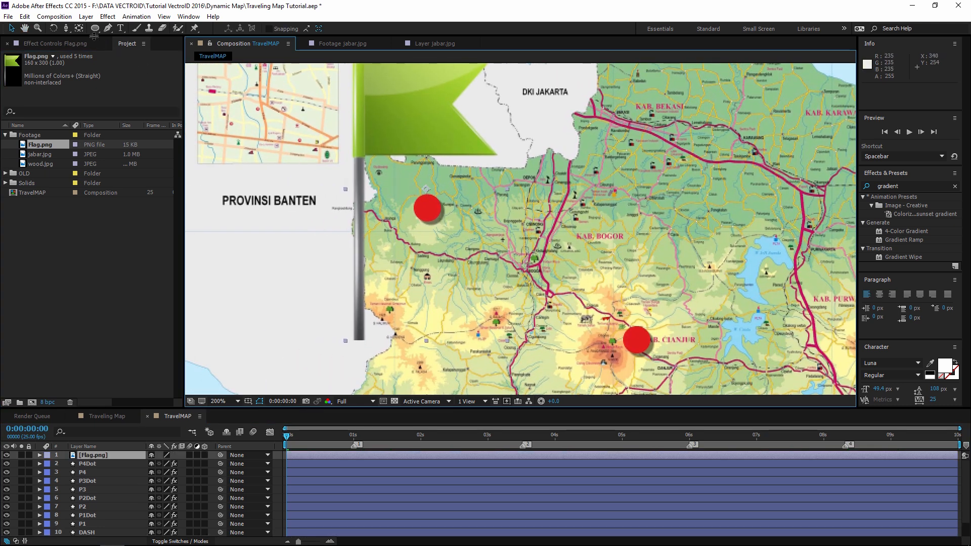
# Move the flag's anchor point to the base of its pole with the Pan Behind tool
pyautogui.click(79, 29)
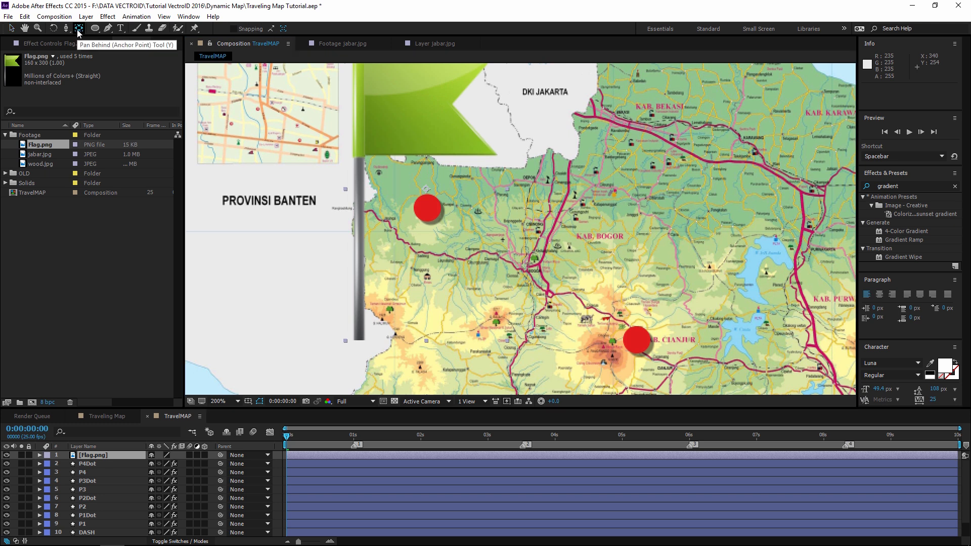
pyautogui.moveTo(426, 188); pyautogui.dragTo(424, 197)
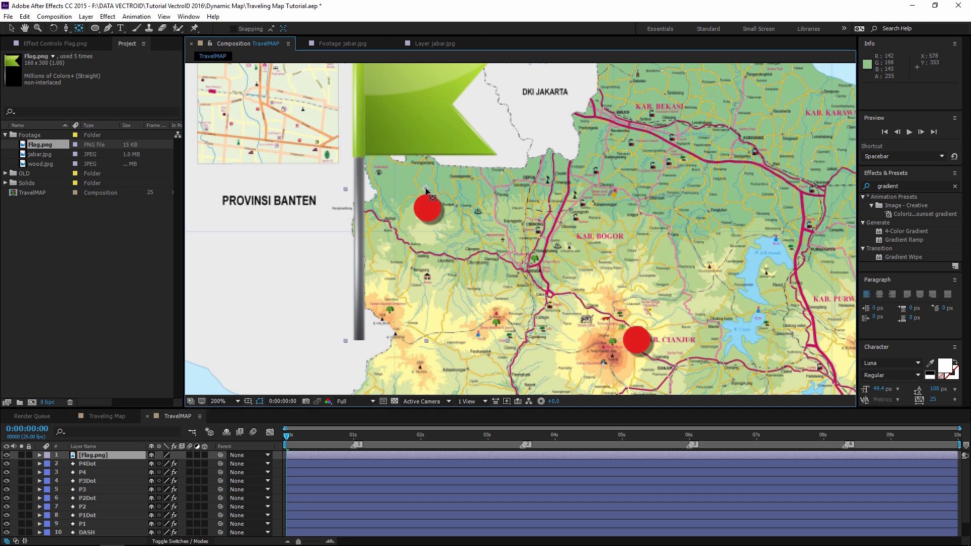
pyautogui.moveTo(412, 243); pyautogui.dragTo(358, 342)
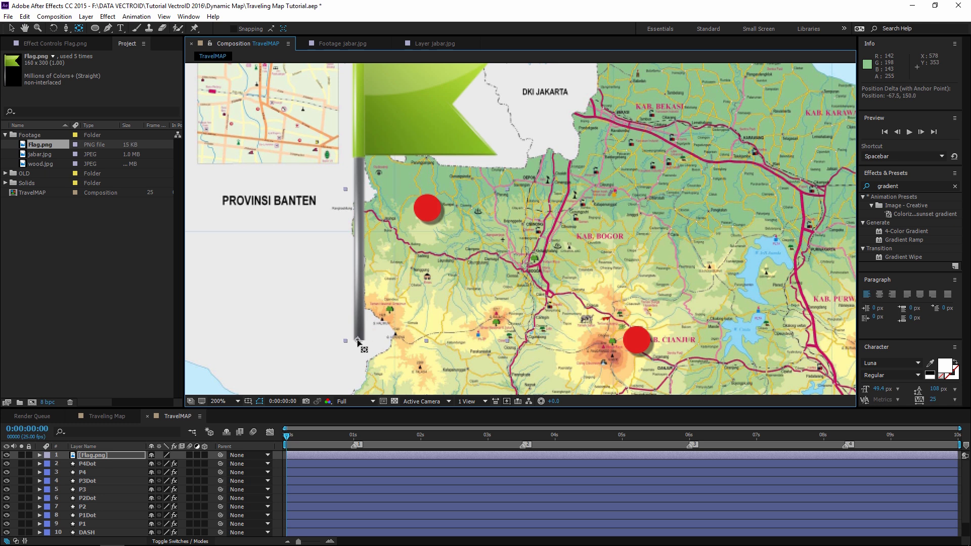
# Rename the flag layer FLAG1 and place it between the P1 and DASH layers in the stack
pyautogui.scroll(-1, 440, 210)
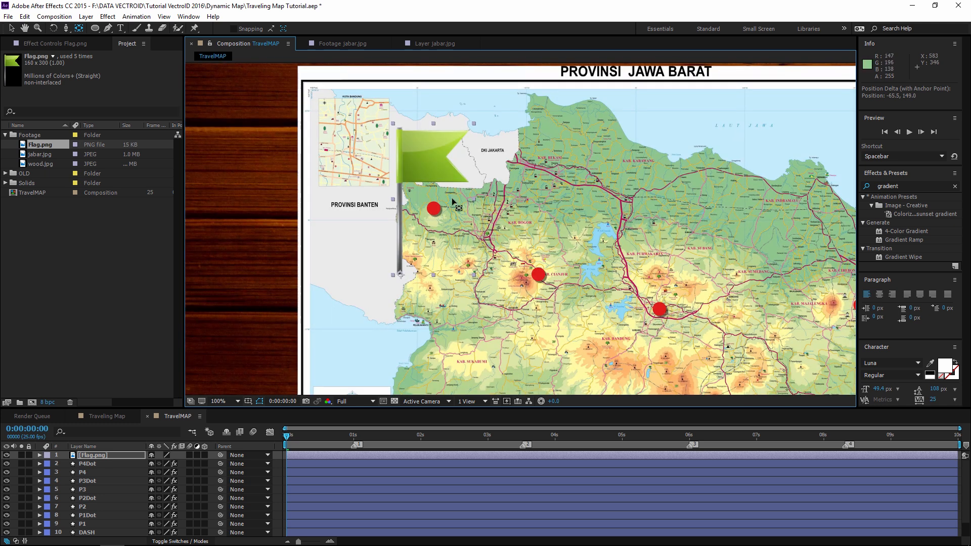
pyautogui.moveTo(455, 201); pyautogui.dragTo(356, 191)
pyautogui.moveTo(438, 211)
pyautogui.mouseDown()
pyautogui.moveTo(372, 200)
pyautogui.moveTo(428, 206)
pyautogui.mouseUp()
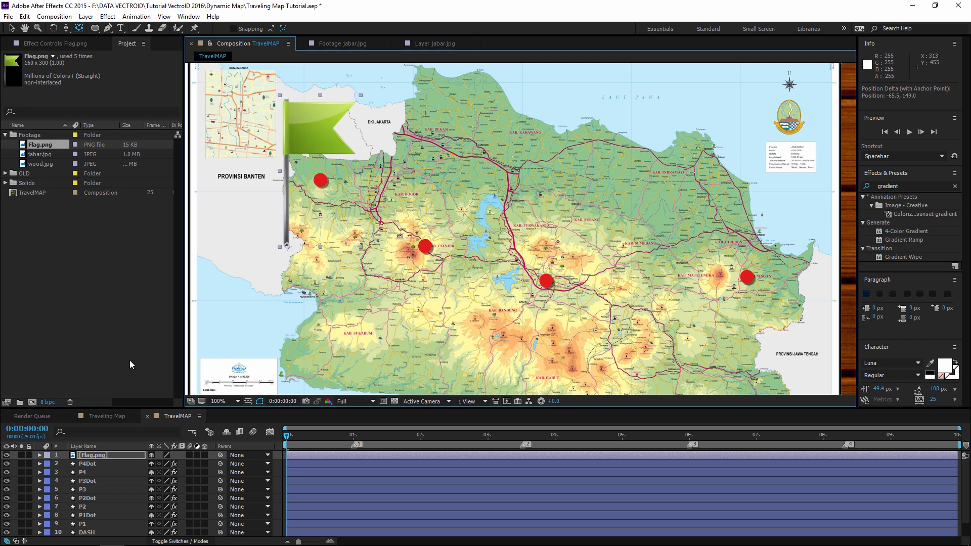
pyautogui.write('FLAG1')
pyautogui.press('Return')
pyautogui.moveTo(90, 458); pyautogui.dragTo(87, 527)
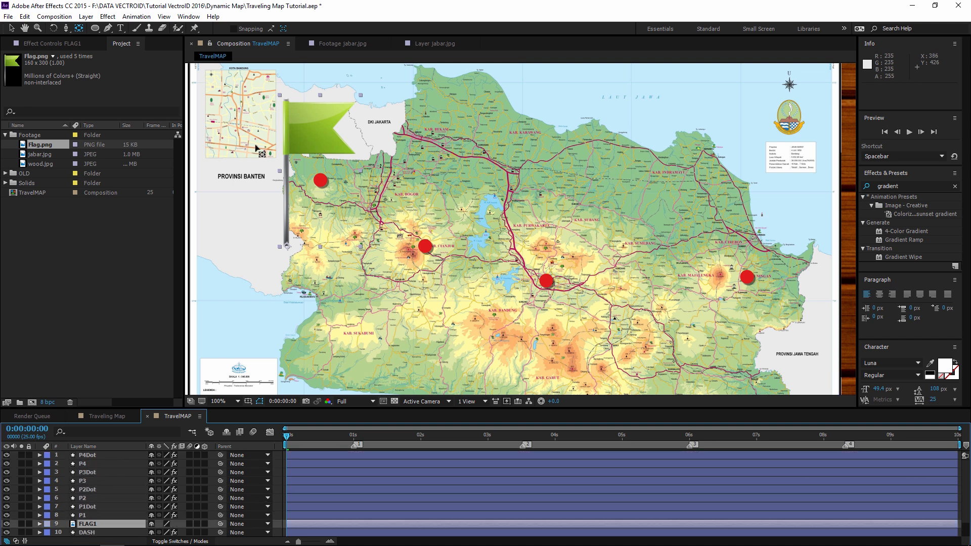
# Scale FLAG1 to 31% and stand its pole base on the first dot
pyautogui.press('s')
pyautogui.moveTo(161, 532); pyautogui.dragTo(126, 529)
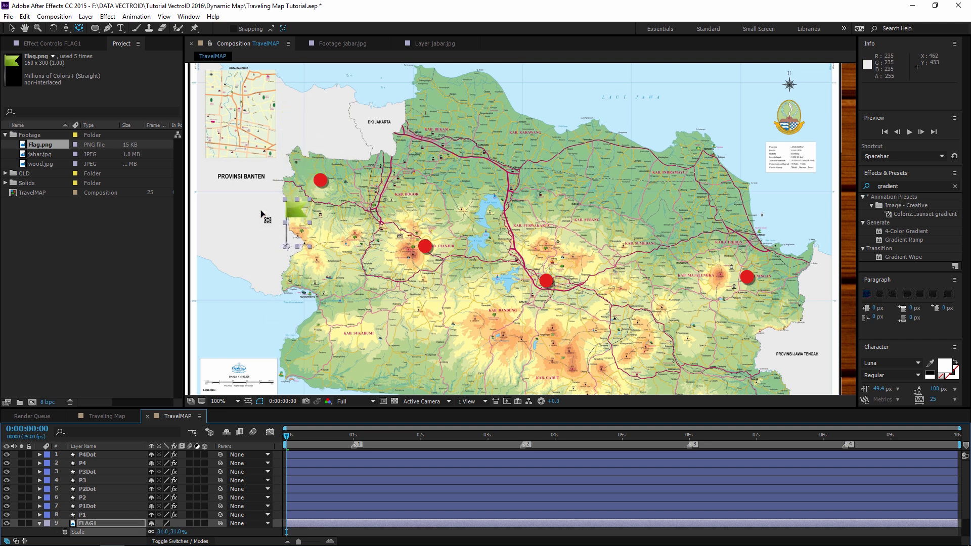
pyautogui.scroll(2, 265, 212)
pyautogui.press('v')
pyautogui.moveTo(341, 220); pyautogui.dragTo(400, 94)
pyautogui.press('space')
pyautogui.moveTo(459, 159); pyautogui.dragTo(435, 194)
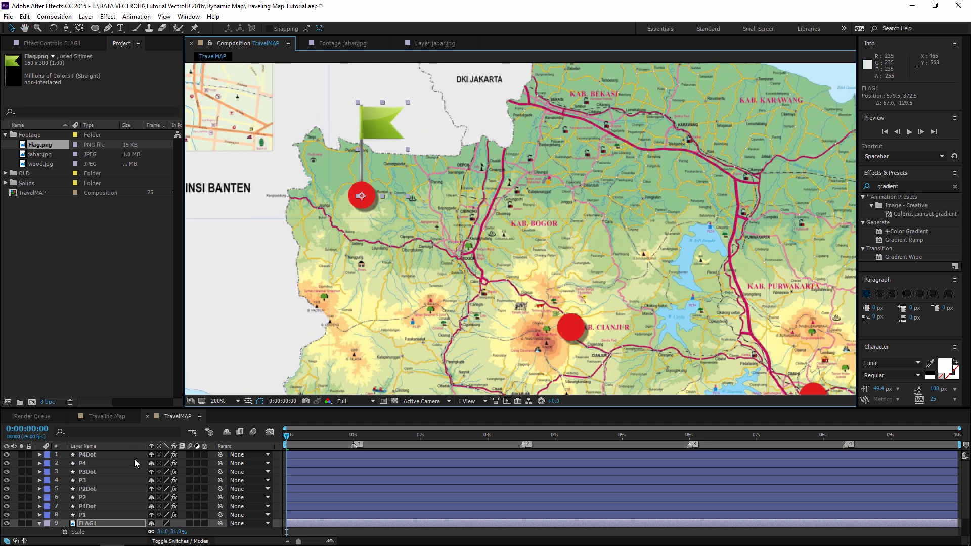
# Duplicate FLAG1 as FLAG2, place the copy directly below P2 in the stack and move its flag onto the second dot
pyautogui.click(91, 525)
pyautogui.hotkey('ctrl', 'd')
pyautogui.moveTo(92, 525); pyautogui.dragTo(83, 503)
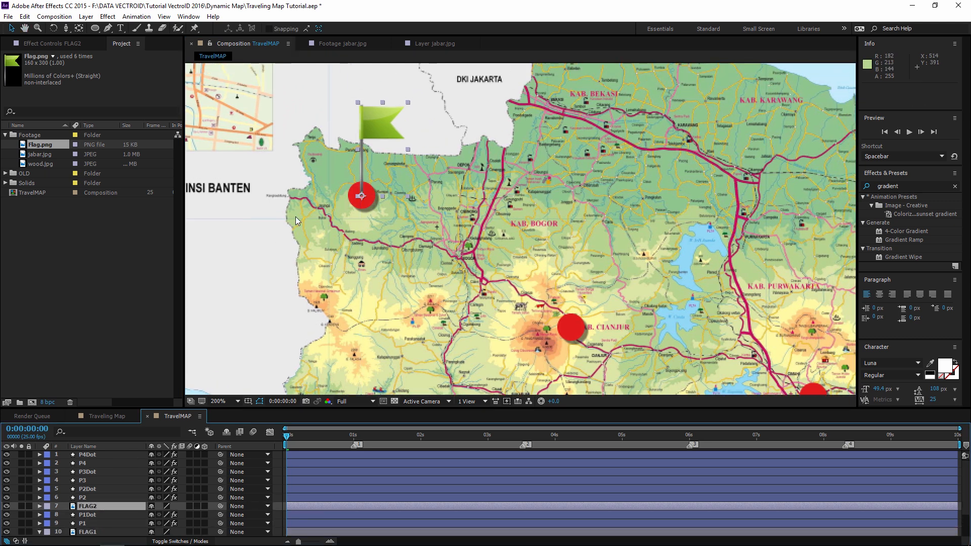
pyautogui.press('space')
pyautogui.moveTo(402, 226); pyautogui.dragTo(334, 186)
pyautogui.moveTo(297, 84); pyautogui.dragTo(515, 229)
# Duplicate FLAG2 as FLAG3, move the flag onto the third dot and place its layer directly below P3
pyautogui.press('space')
pyautogui.moveTo(633, 312); pyautogui.dragTo(360, 253)
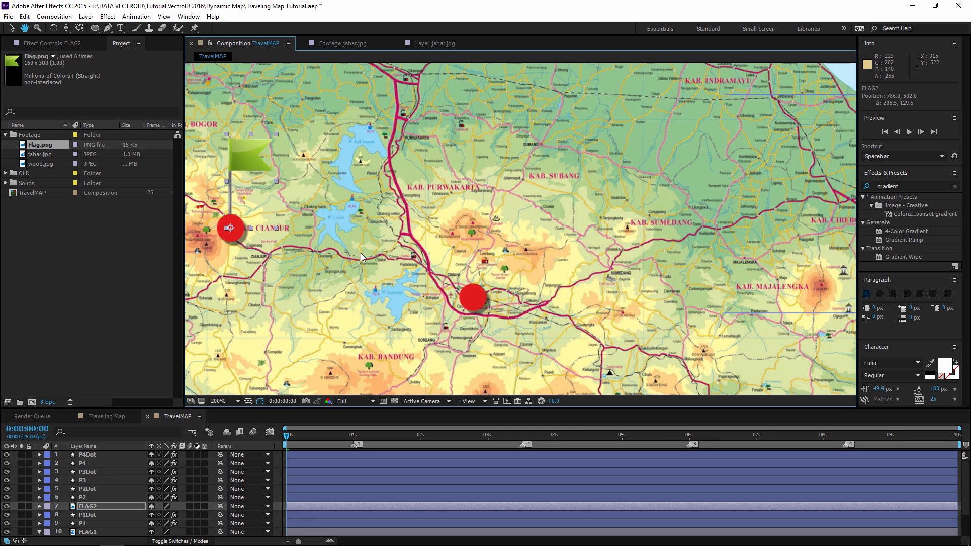
pyautogui.hotkey('ctrl', 'd')
pyautogui.moveTo(248, 160); pyautogui.dragTo(490, 230)
pyautogui.moveTo(86, 499); pyautogui.dragTo(84, 485)
# Duplicate FLAG3 as FLAG4, stand it on the easternmost dot and place its layer directly below P4
pyautogui.press('space')
pyautogui.moveTo(531, 243); pyautogui.dragTo(679, 206)
pyautogui.hotkey('ctrl', 'd')
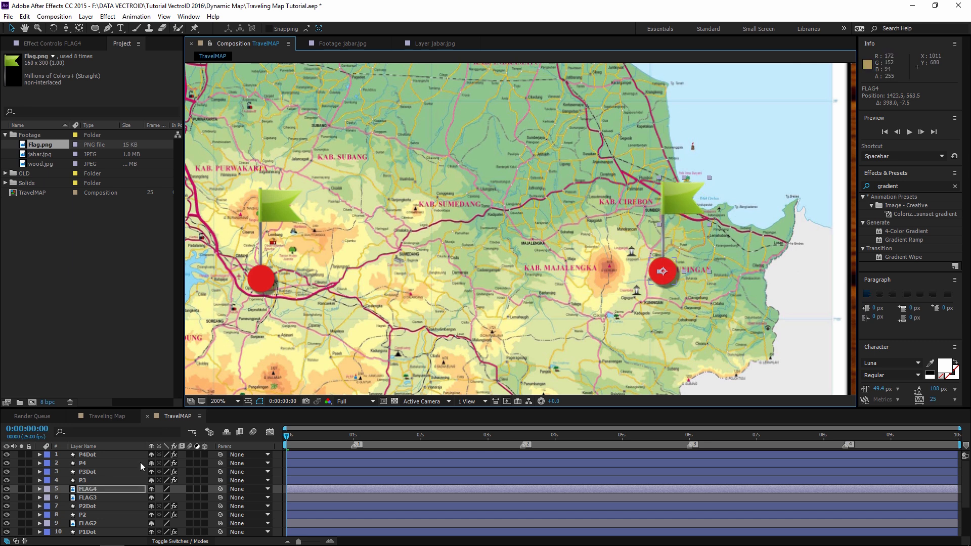
pyautogui.moveTo(98, 489); pyautogui.dragTo(100, 468)
# Inspect the placement of the four flags on their dots across the map, close up and from farther out
pyautogui.scroll(-1, 506, 220)
pyautogui.press('space')
pyautogui.moveTo(552, 205); pyautogui.dragTo(700, 213)
pyautogui.scroll(-2, 627, 227)
pyautogui.scroll(2, 627, 227)
pyautogui.press('space')
pyautogui.moveTo(660, 258); pyautogui.dragTo(610, 270)
pyautogui.scroll(-2, 614, 254)
pyautogui.scroll(2, 680, 244)
pyautogui.press('space')
pyautogui.press('space')
pyautogui.moveTo(393, 280); pyautogui.dragTo(417, 270)
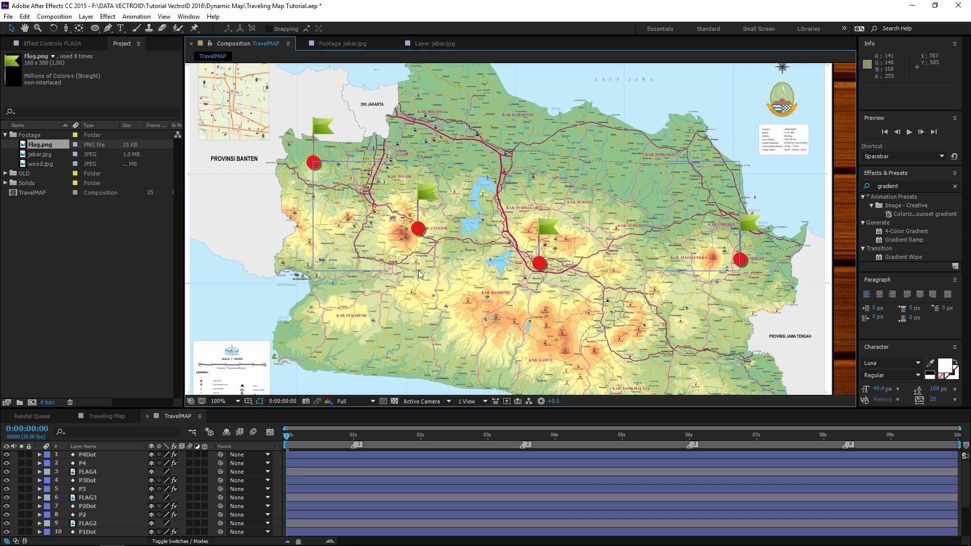
# Create a null object and rename it NULL
pyautogui.click(86, 17)
pyautogui.moveTo(130, 31)
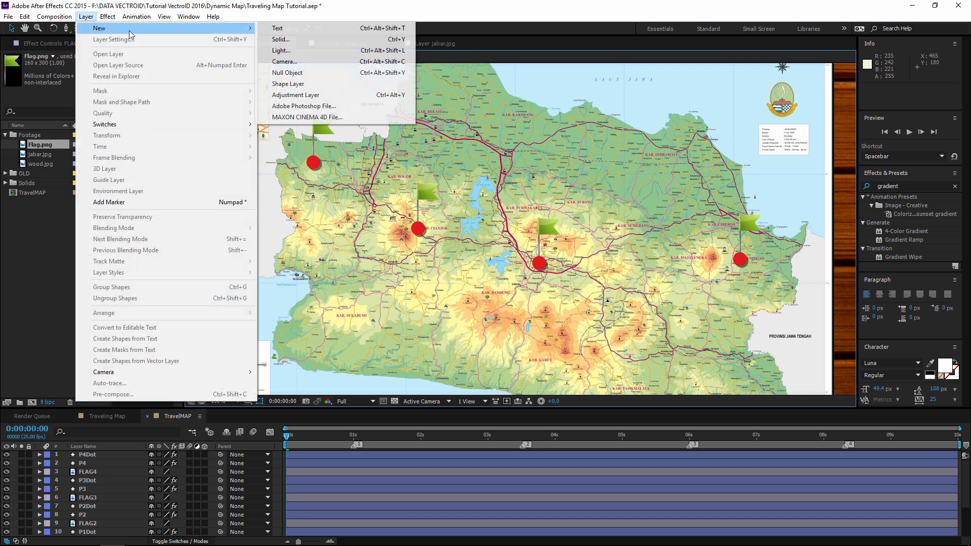
pyautogui.click(299, 76)
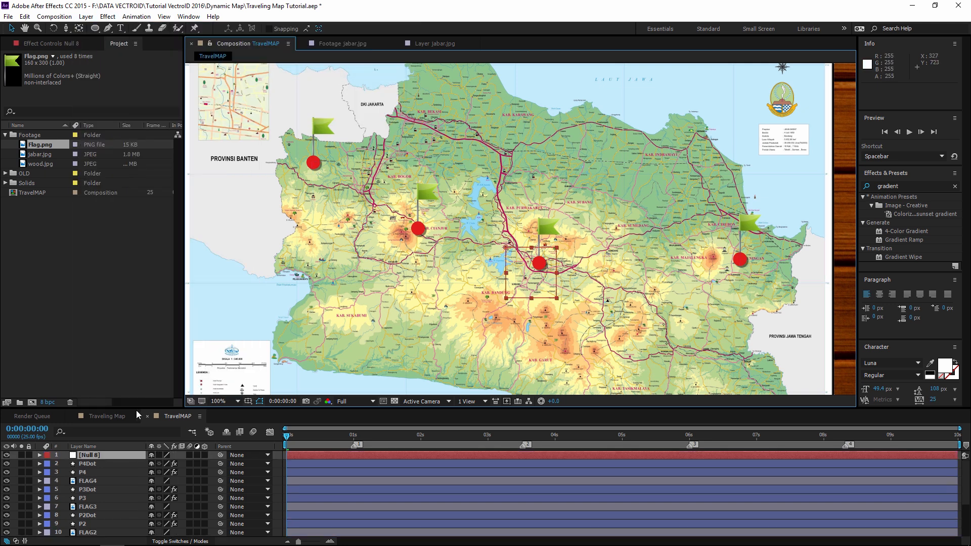
pyautogui.press('Return')
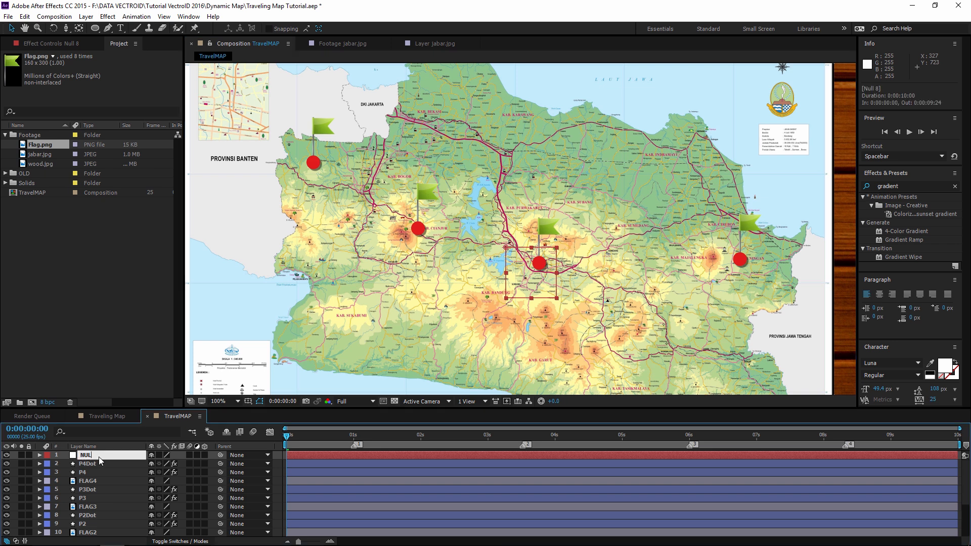
pyautogui.press('Return')
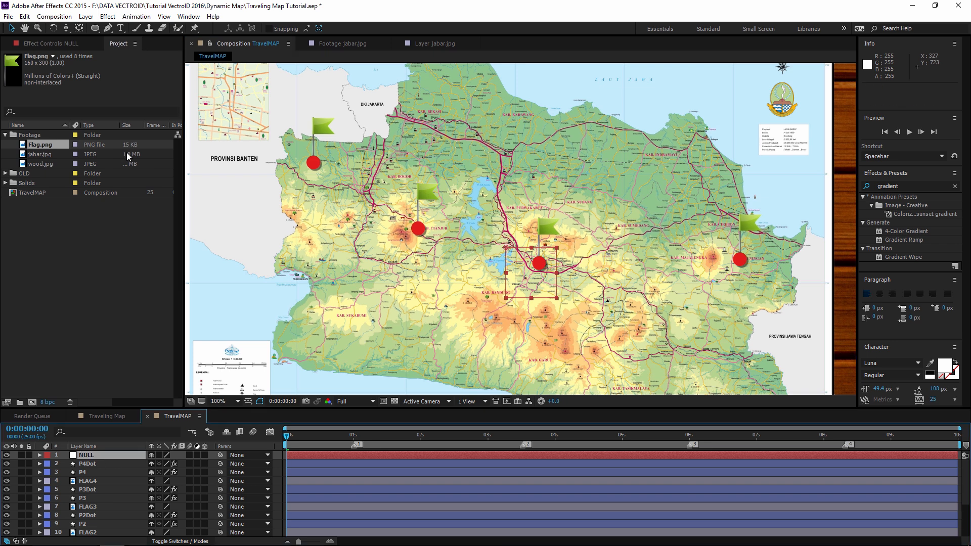
# Create a one-node camera with the 24mm preset
pyautogui.click(86, 16)
pyautogui.moveTo(243, 28)
pyautogui.click(276, 62)
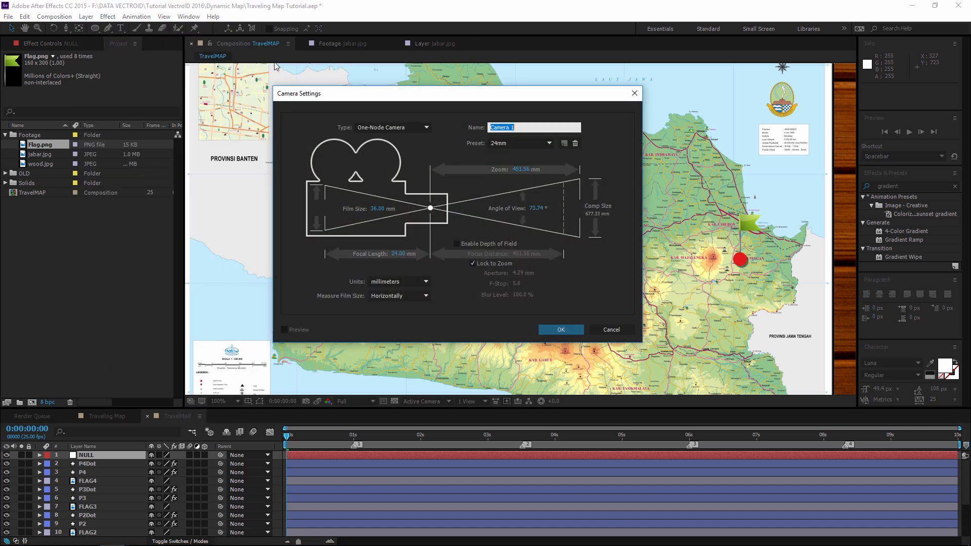
pyautogui.click(492, 143)
pyautogui.click(513, 195)
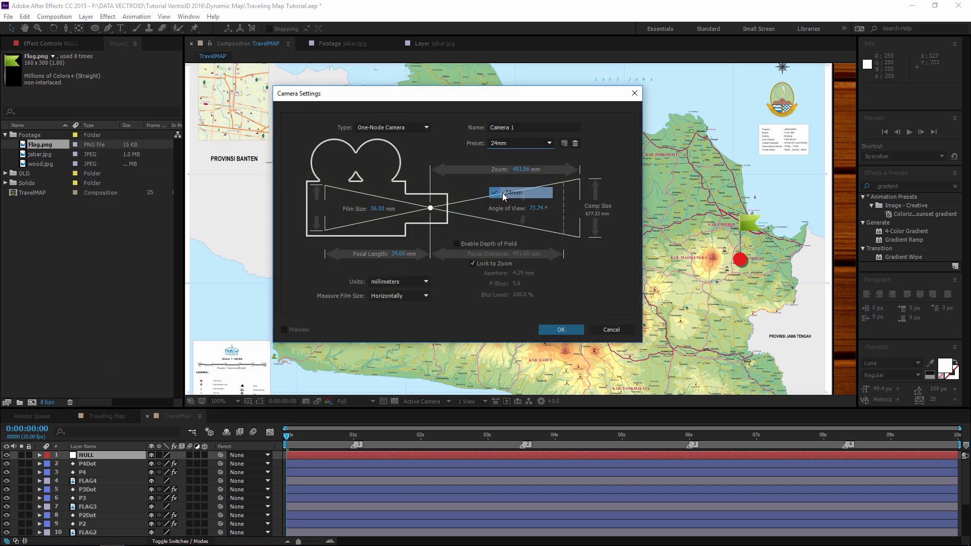
pyautogui.click(555, 330)
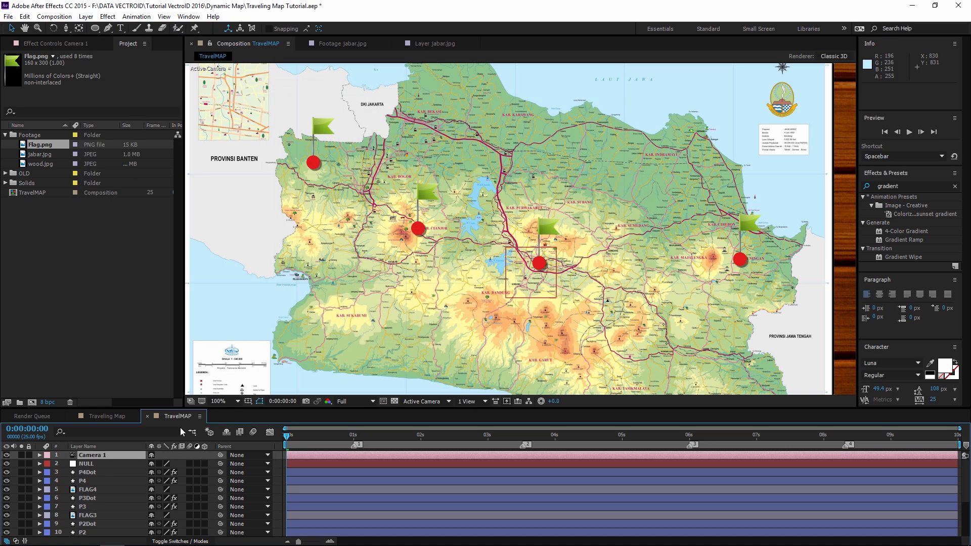
# Turn on 3D for all layers below the camera, from NULL down to wood.jpg
pyautogui.click(92, 464)
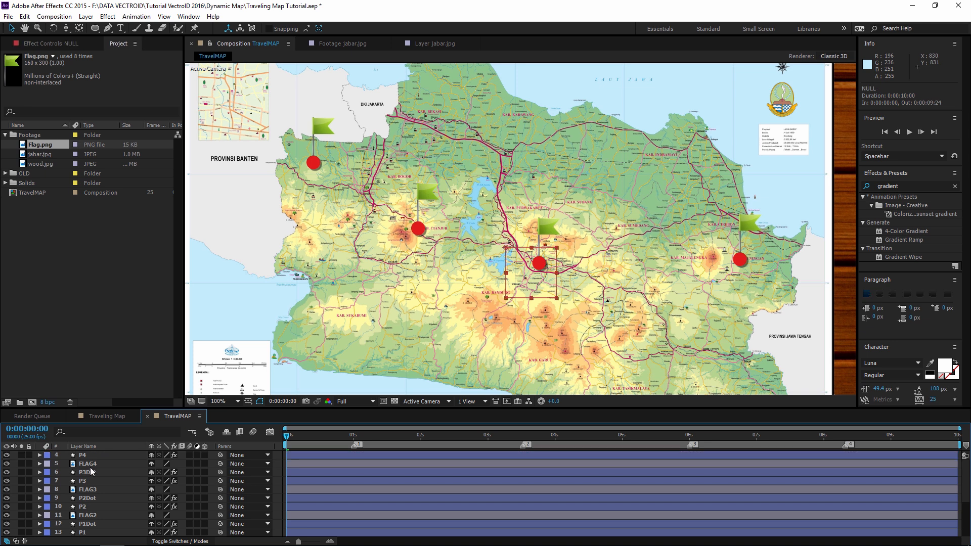
pyautogui.scroll(-3, 94, 505)
pyautogui.keyDown('shift'); pyautogui.click(94, 532); pyautogui.keyUp('shift')
pyautogui.scroll(3, 101, 506)
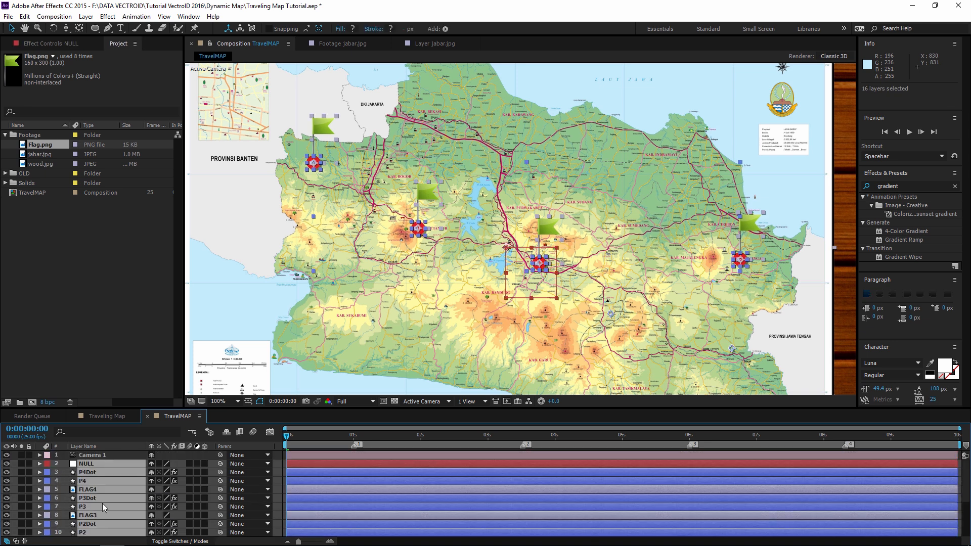
pyautogui.click(205, 464)
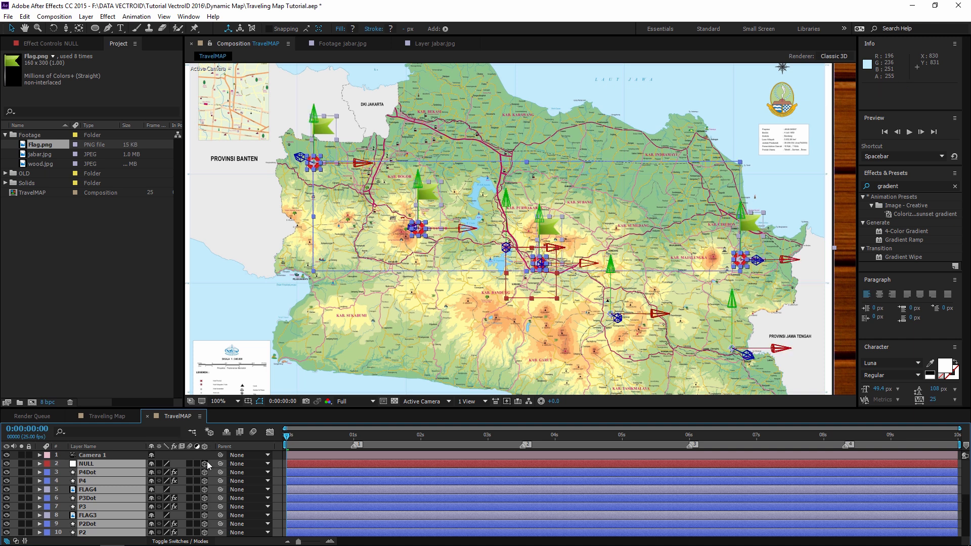
# Parent Camera 1 to NULL, try moving the null across the map, and undo the test move
pyautogui.click(92, 456)
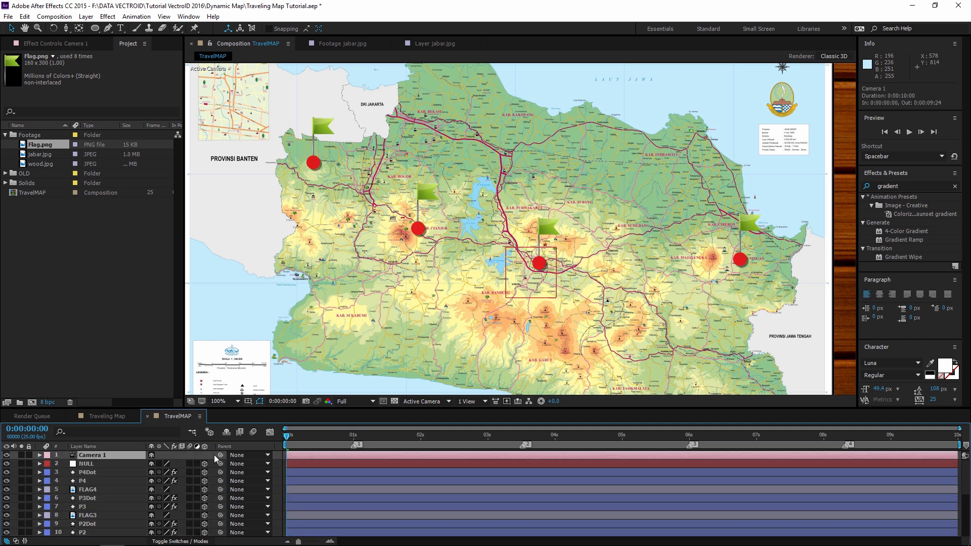
pyautogui.moveTo(220, 454); pyautogui.dragTo(86, 466)
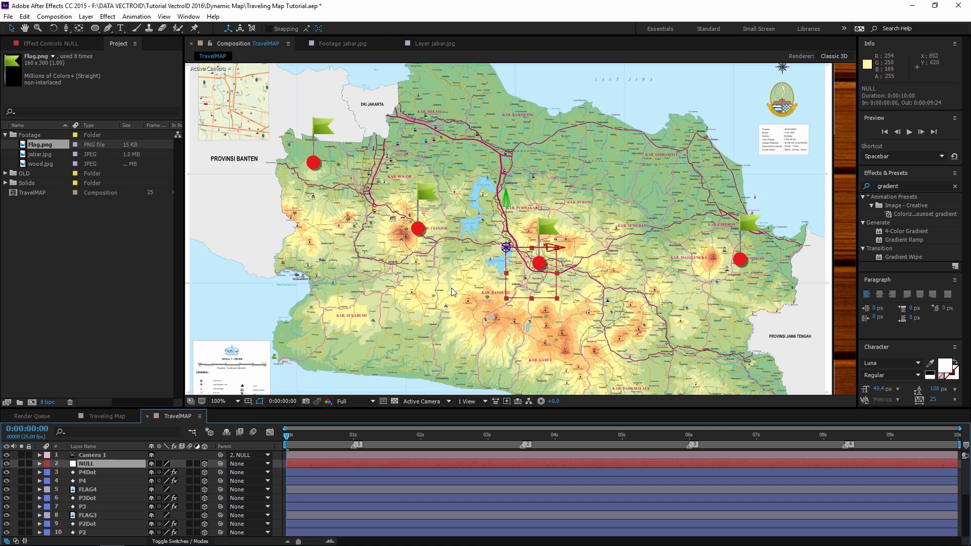
pyautogui.moveTo(551, 249); pyautogui.dragTo(541, 293)
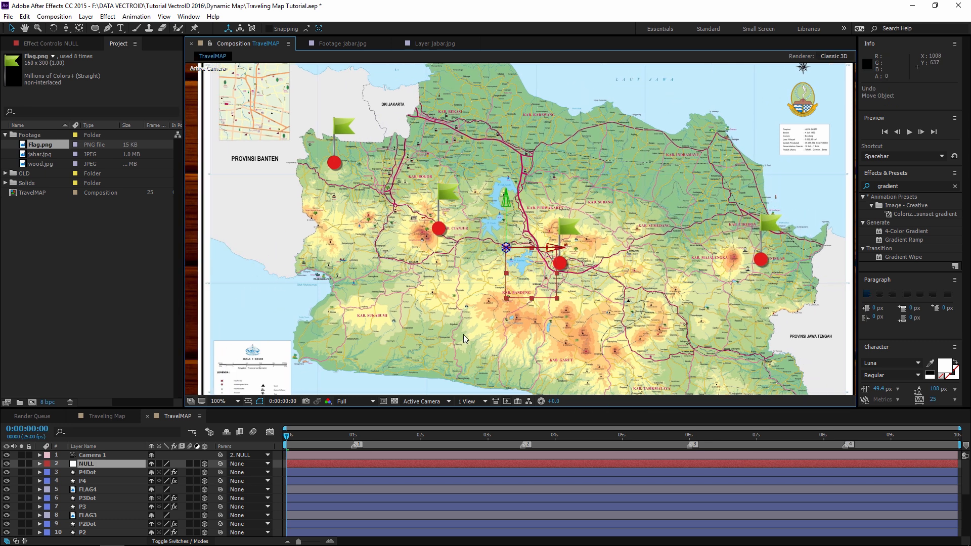
pyautogui.hotkey('ctrl', 'z')
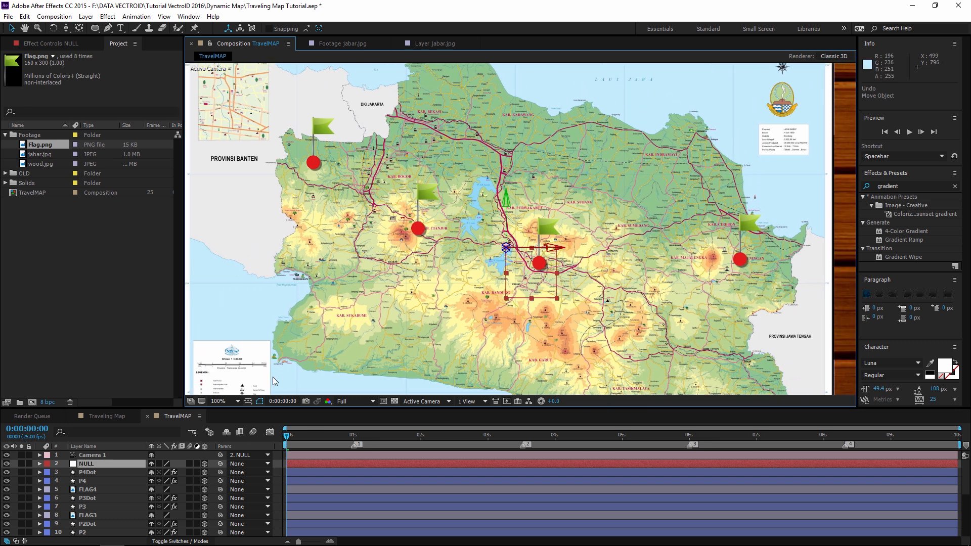
# Turn off Camera 1's visibility and start keyframing NULL's Position at 499, 435, 0 at 0 seconds
pyautogui.click(91, 455)
pyautogui.click(6, 455)
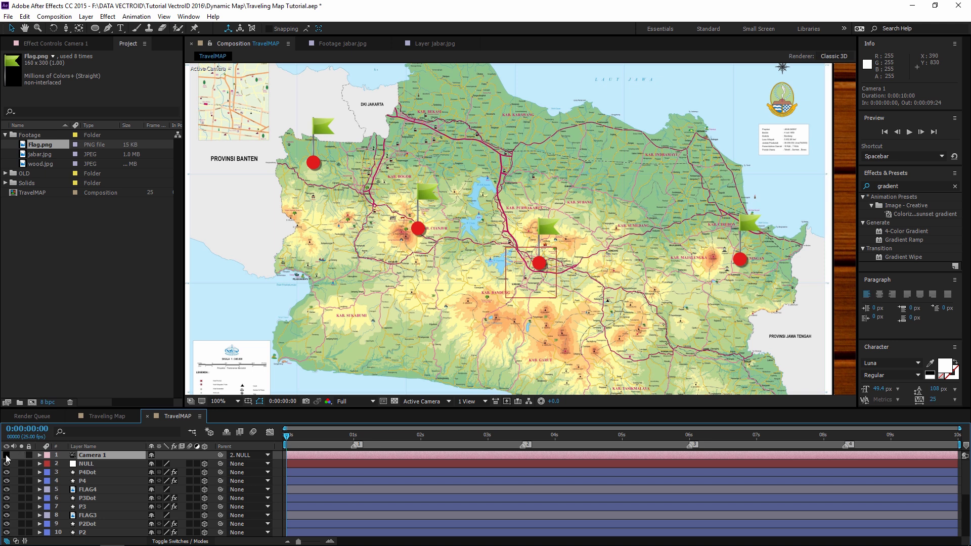
pyautogui.click(92, 464)
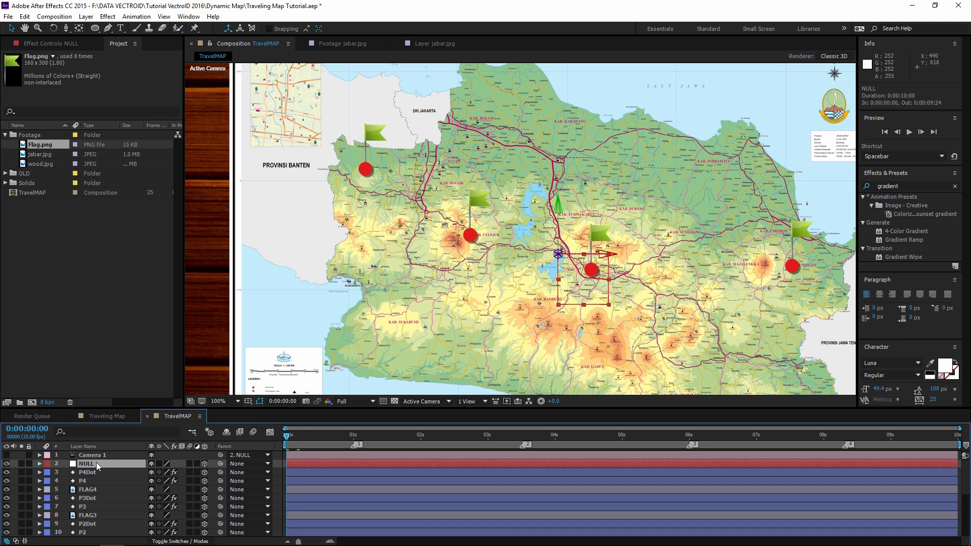
pyautogui.press('p')
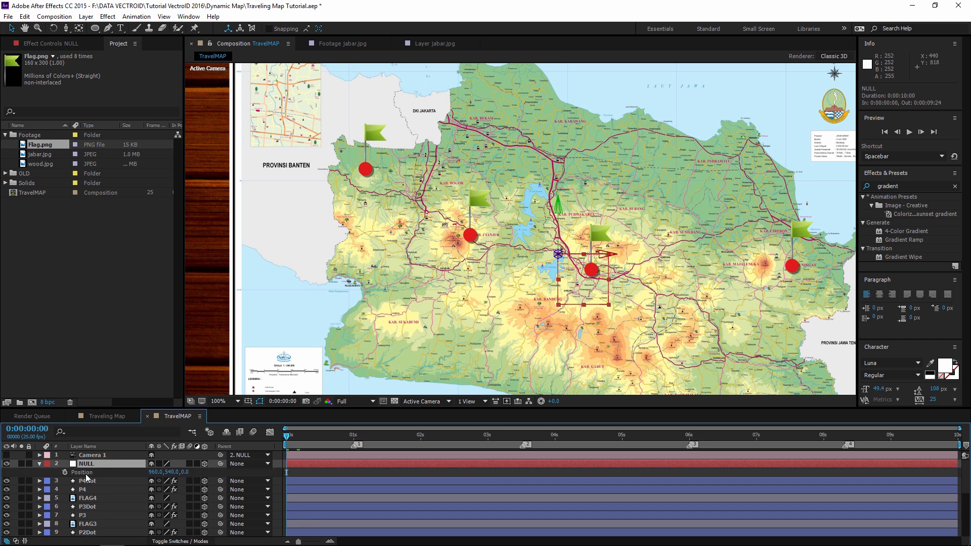
pyautogui.moveTo(157, 475); pyautogui.dragTo(56, 476)
pyautogui.moveTo(168, 472); pyautogui.dragTo(144, 472)
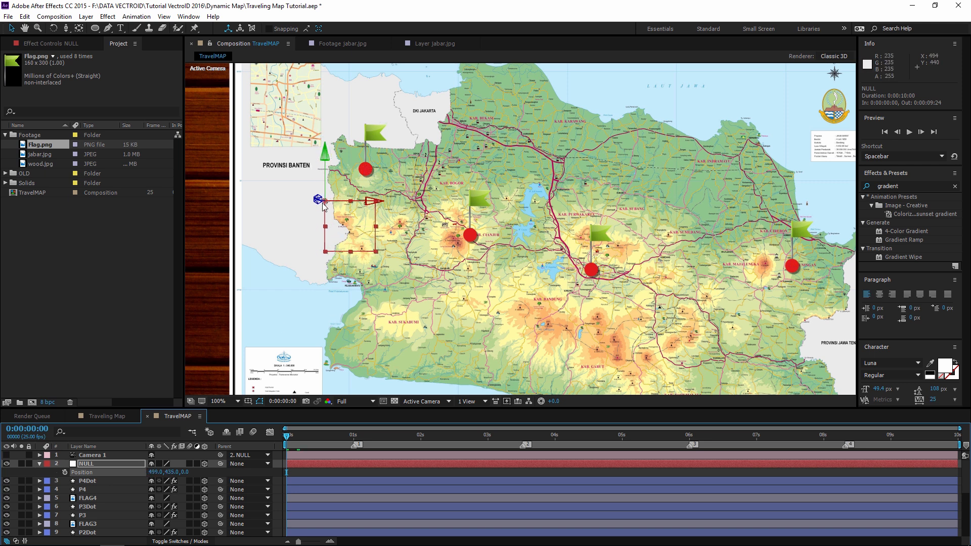
pyautogui.click(65, 472)
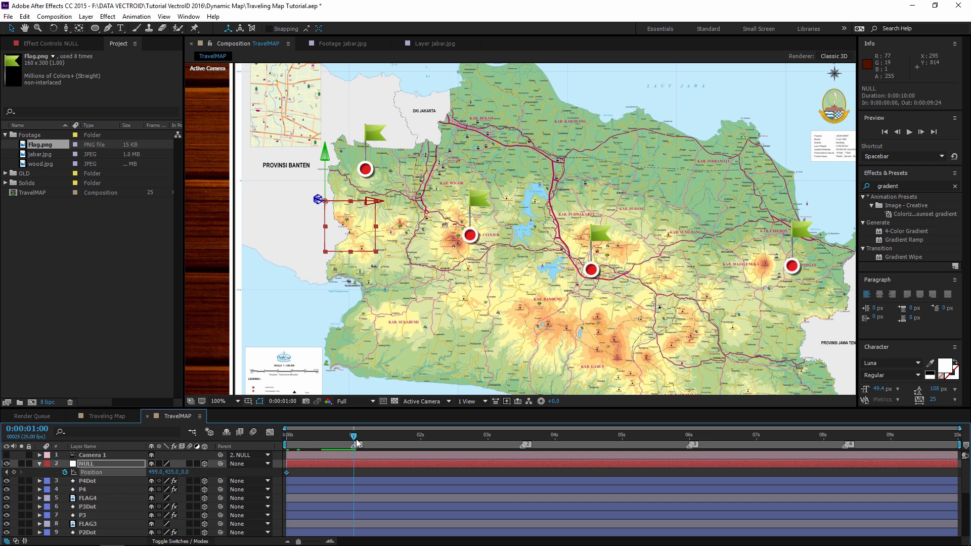
# Add Position keyframes to NULL: 563, 396, 0 at 1:00 and 800, 555, 0 at 3:13
pyautogui.moveTo(151, 473)
pyautogui.mouseDown()
pyautogui.moveTo(186, 474)
pyautogui.moveTo(147, 476)
pyautogui.mouseUp()
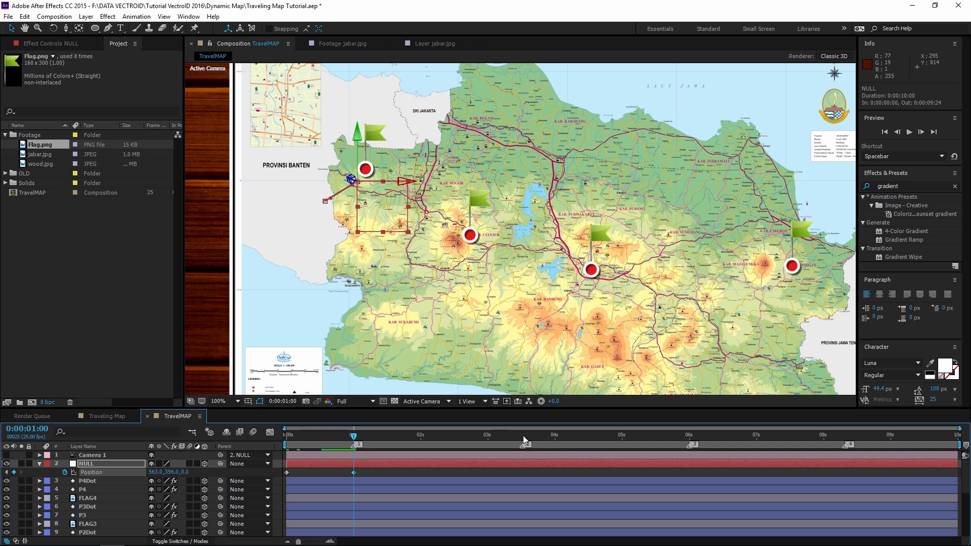
pyautogui.click(523, 436)
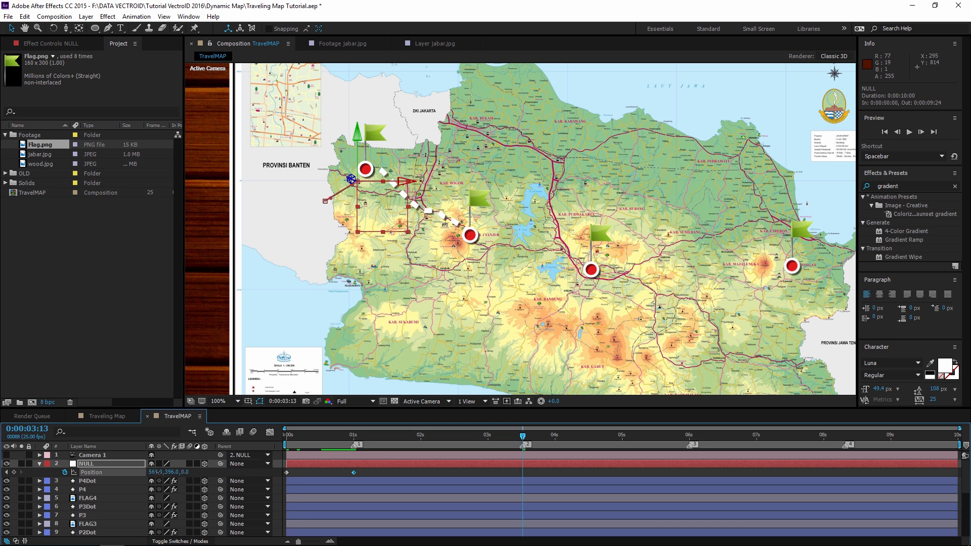
pyautogui.moveTo(156, 472); pyautogui.dragTo(243, 470)
pyautogui.moveTo(168, 474); pyautogui.dragTo(248, 474)
pyautogui.moveTo(153, 474); pyautogui.dragTo(294, 419)
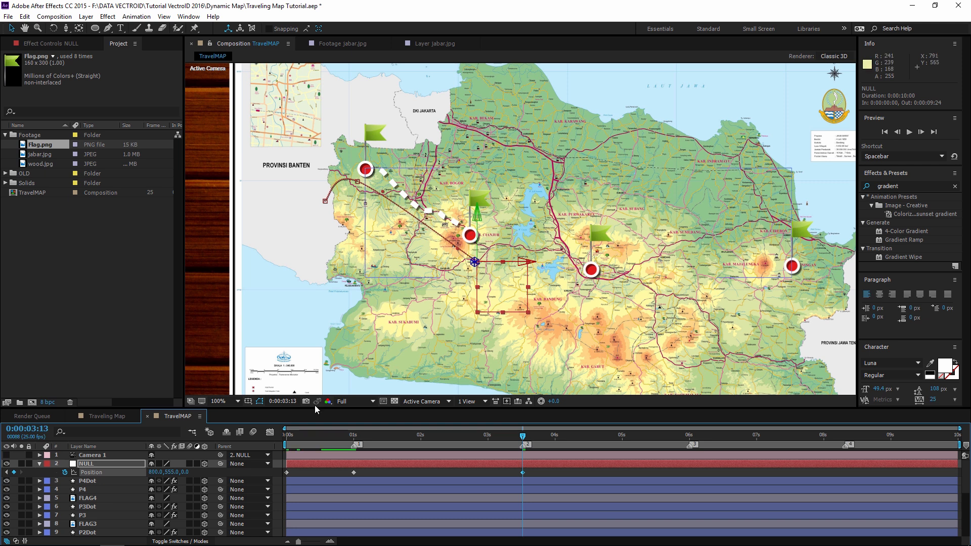
pyautogui.moveTo(492, 434); pyautogui.dragTo(523, 435)
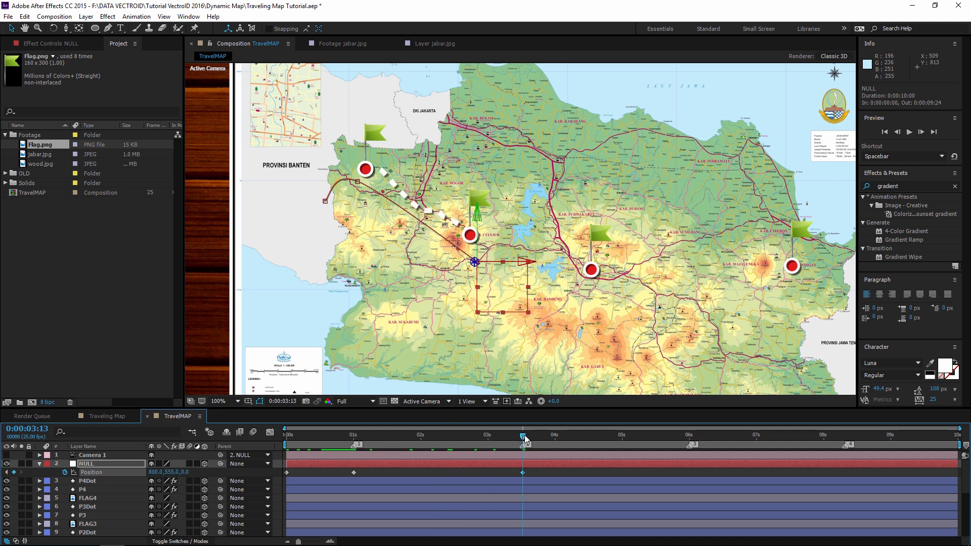
# Add Position keyframes to NULL: 1053, 488, 0 at 6:00 and 1478, 532, 0 at 8:08
pyautogui.moveTo(554, 305); pyautogui.dragTo(466, 319)
pyautogui.moveTo(149, 474); pyautogui.dragTo(269, 472)
pyautogui.click(689, 443)
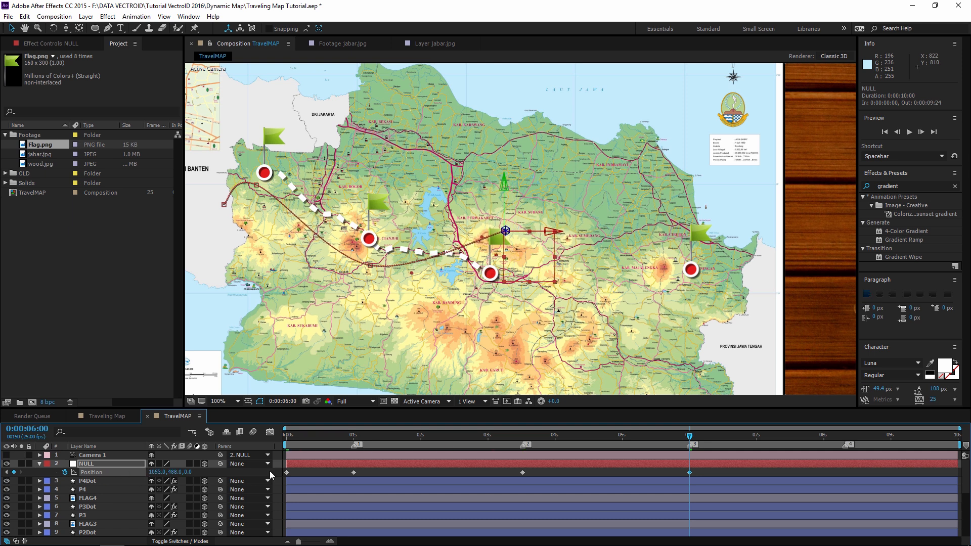
pyautogui.click(843, 435)
pyautogui.moveTo(155, 472)
pyautogui.mouseDown()
pyautogui.moveTo(197, 499)
pyautogui.moveTo(188, 474)
pyautogui.moveTo(169, 472)
pyautogui.mouseUp()
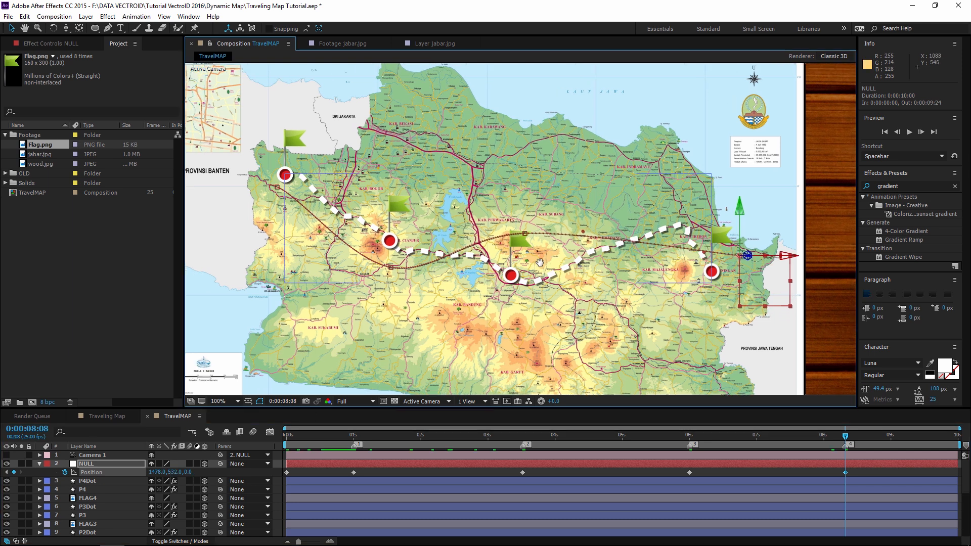
# Reshape NULL's motion path with the Convert Vertex tool, pulling curve handles at the path points near the second, third and fourth dots
pyautogui.click(109, 29)
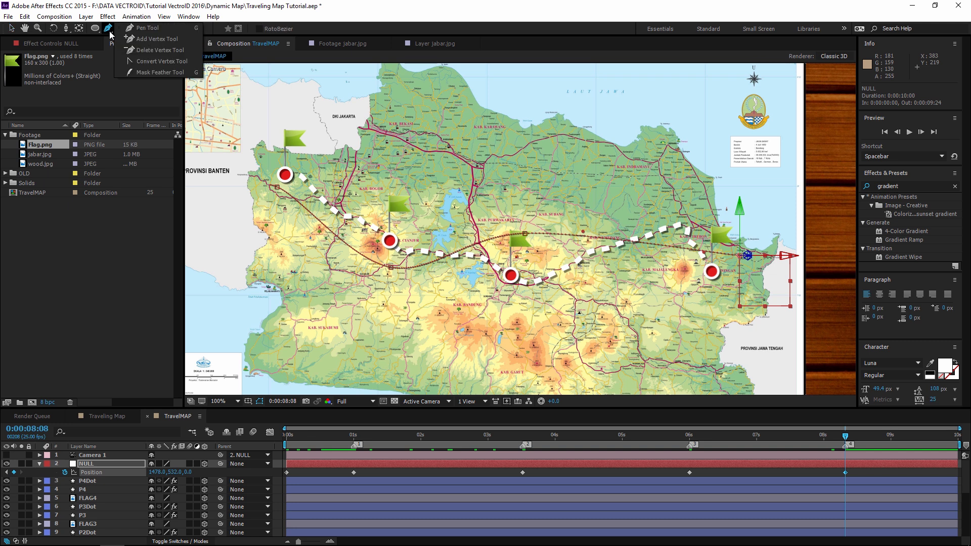
pyautogui.click(171, 62)
pyautogui.scroll(1, 383, 309)
pyautogui.moveTo(267, 315); pyautogui.dragTo(574, 296)
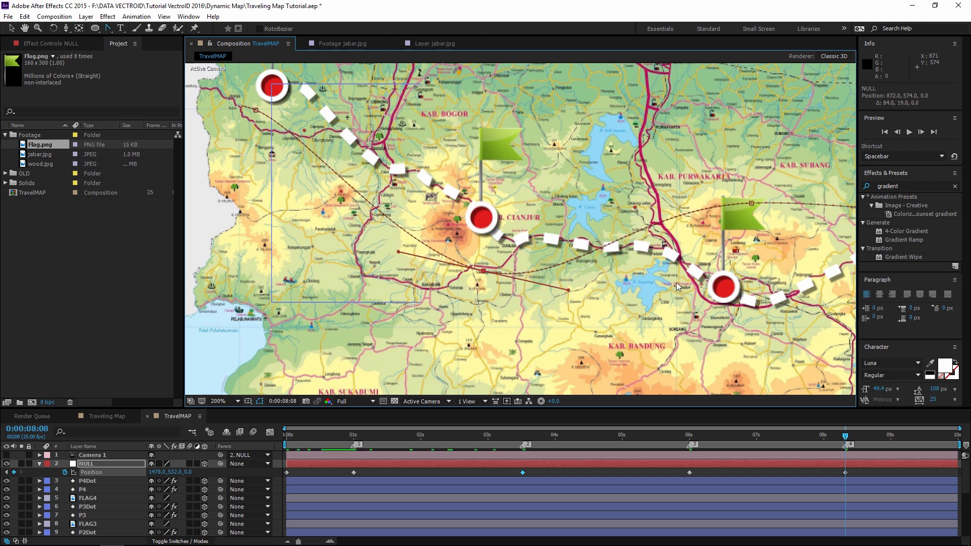
pyautogui.press('space')
pyautogui.moveTo(690, 284); pyautogui.dragTo(410, 300)
pyautogui.moveTo(481, 224); pyautogui.dragTo(593, 195)
pyautogui.press('space')
pyautogui.moveTo(683, 273); pyautogui.dragTo(396, 257)
pyautogui.moveTo(613, 247); pyautogui.dragTo(586, 208)
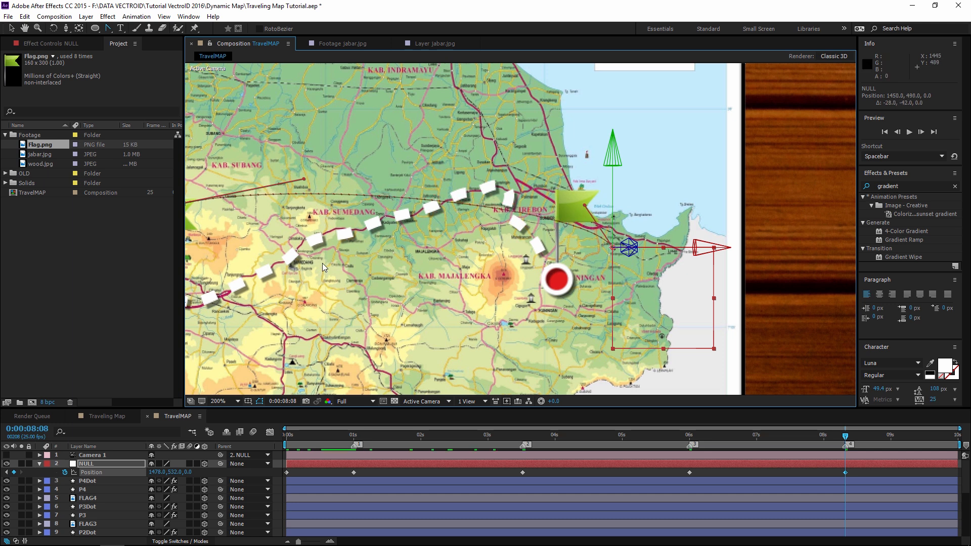
pyautogui.scroll(-4, 323, 268)
pyautogui.scroll(3, 310, 252)
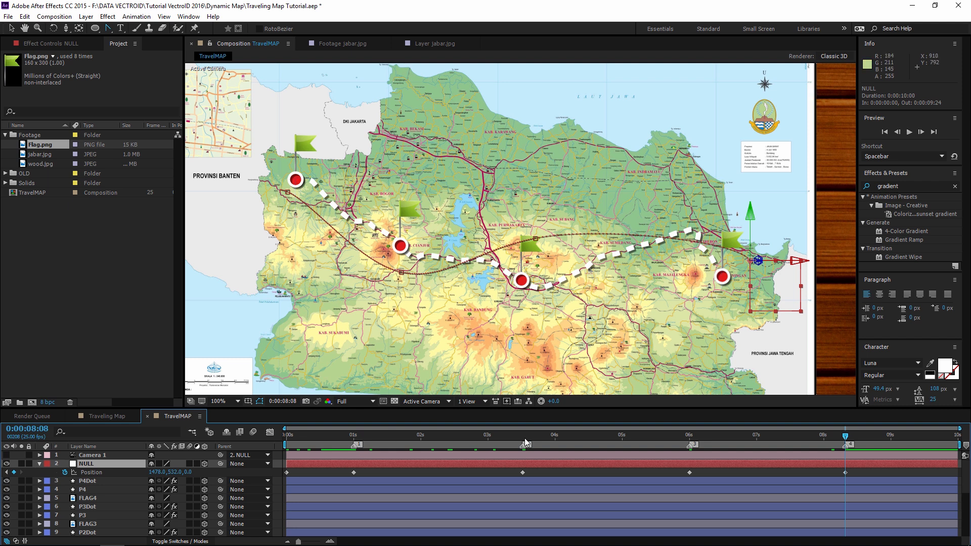
# Return to the start of the timeline and turn Camera 1's visibility back on
pyautogui.moveTo(852, 442); pyautogui.dragTo(283, 444)
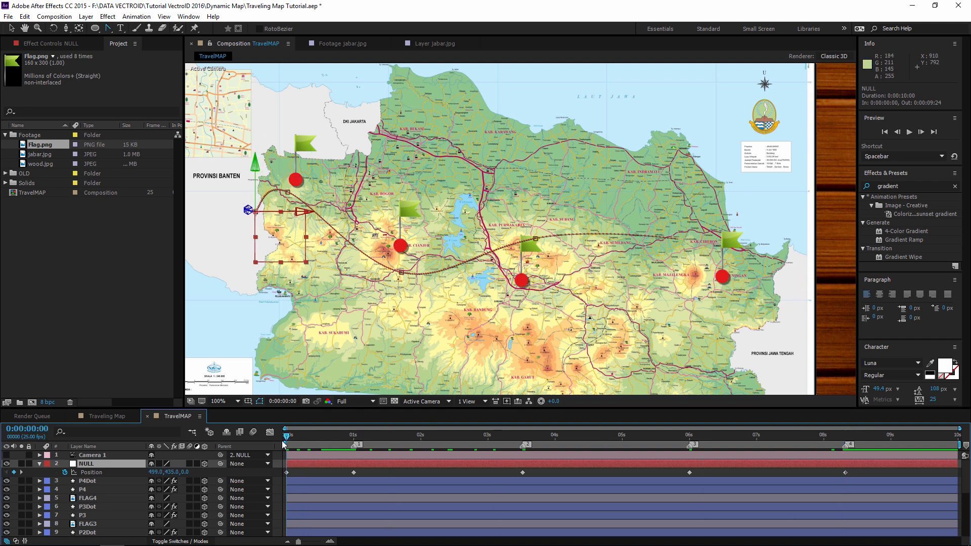
pyautogui.click(100, 454)
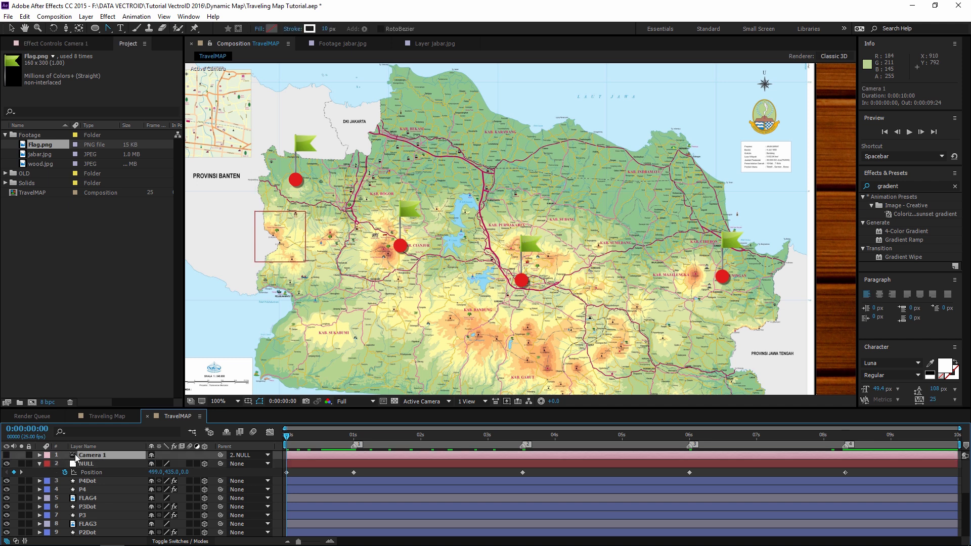
pyautogui.click(7, 456)
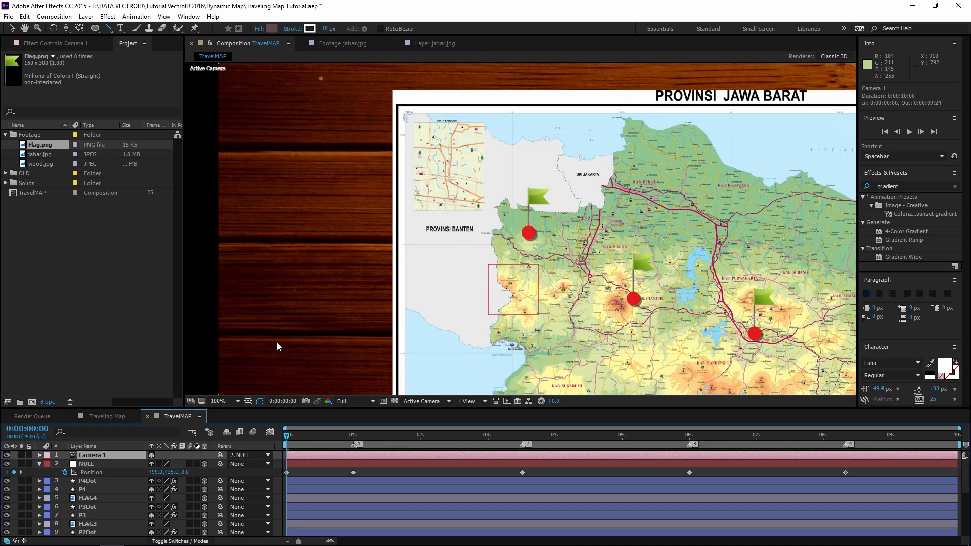
# Reveal NULL's Scale and rotation properties in addition to its Position
pyautogui.click(98, 463)
pyautogui.click(101, 455)
pyautogui.click(101, 464)
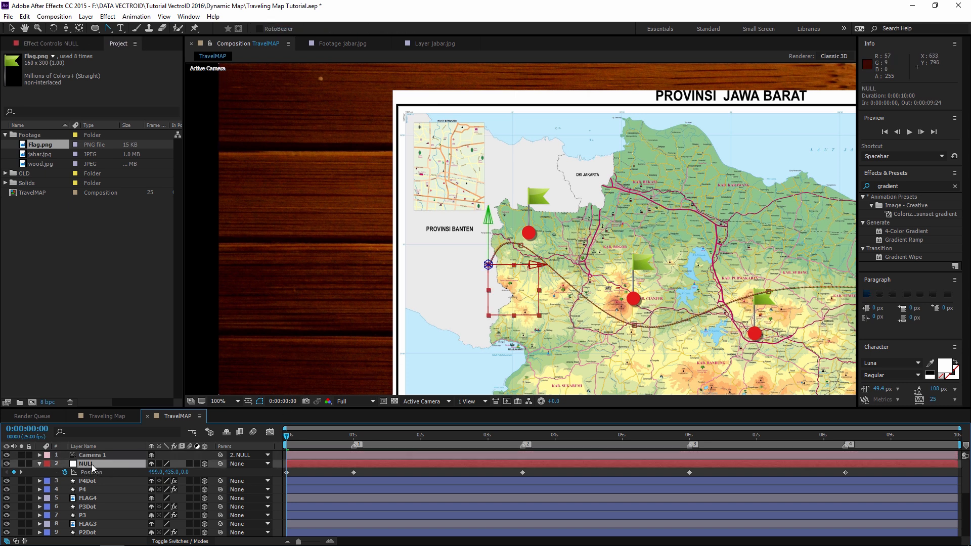
pyautogui.hotkey('shift', 'r')
pyautogui.hotkey('shift', 's')
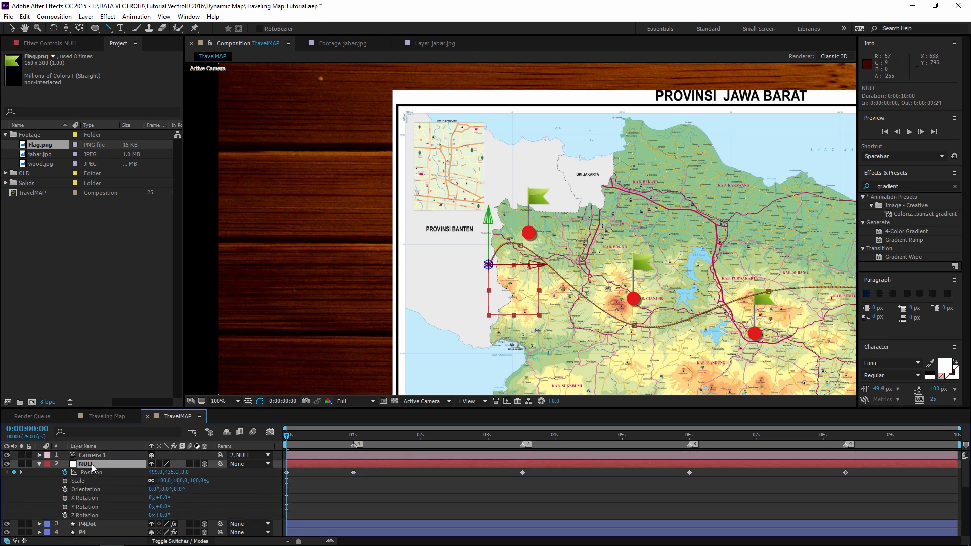
pyautogui.click(80, 481)
pyautogui.click(90, 489)
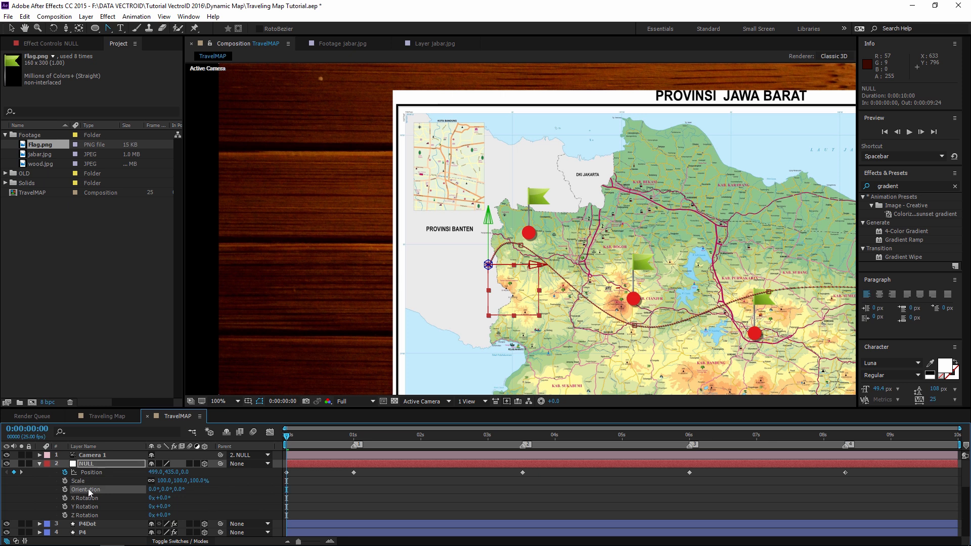
# Set NULL's Scale to 44% and Orientation to 58°, 33°, 17°, and start keyframing both at 0 seconds
pyautogui.moveTo(487, 313); pyautogui.dragTo(450, 310)
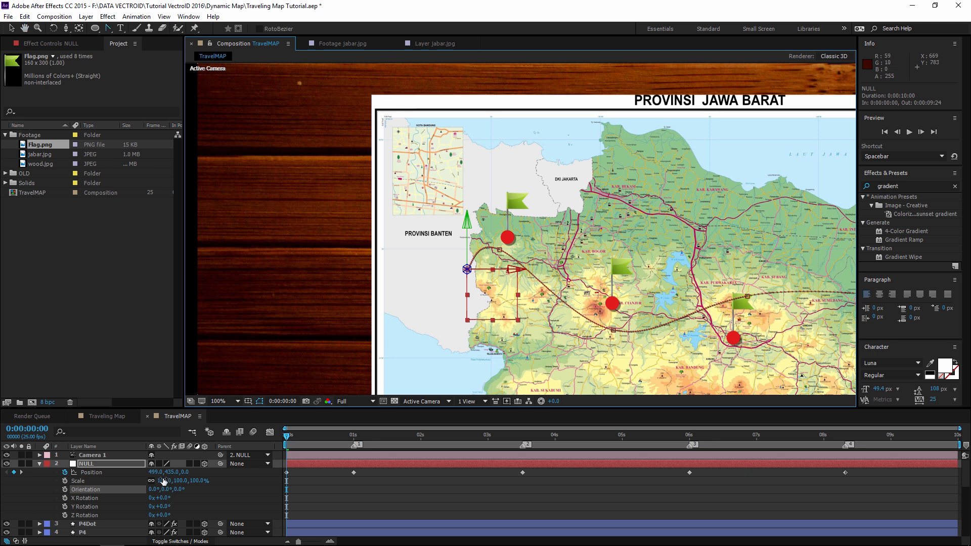
pyautogui.moveTo(163, 480); pyautogui.dragTo(145, 481)
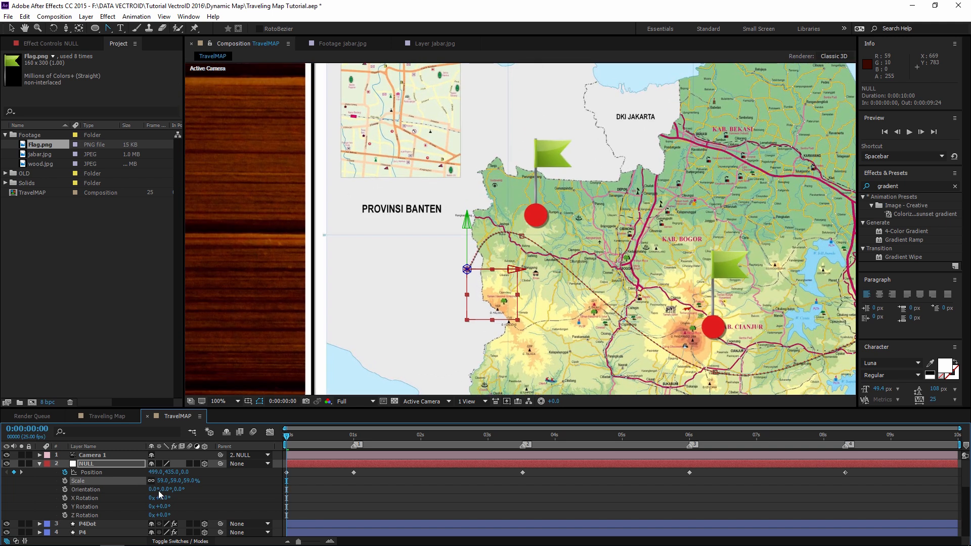
pyautogui.moveTo(147, 489); pyautogui.dragTo(166, 484)
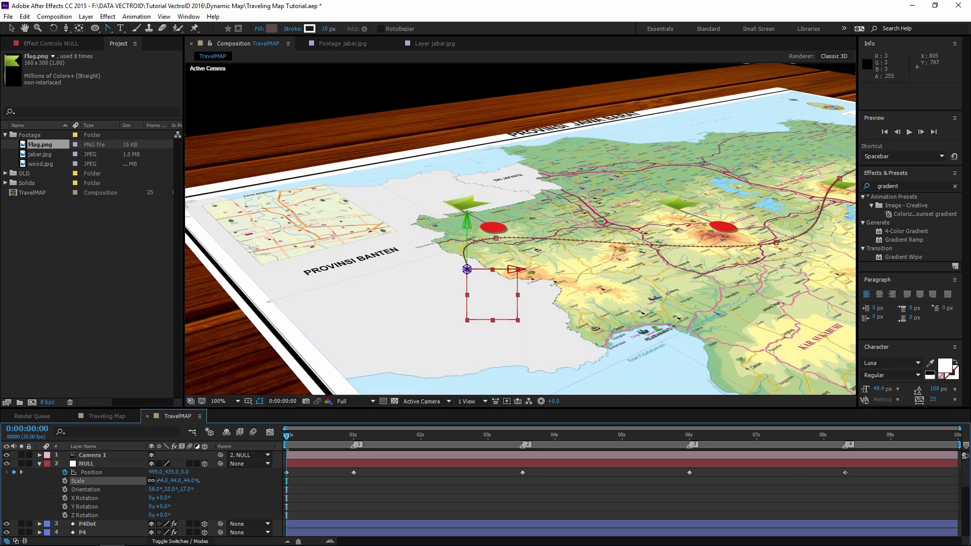
pyautogui.moveTo(163, 484); pyautogui.dragTo(161, 484)
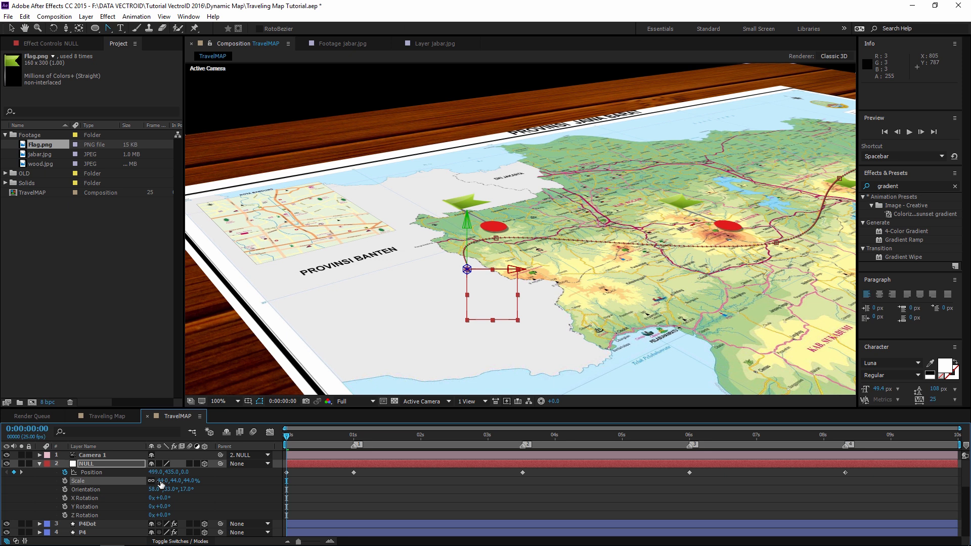
pyautogui.click(64, 490)
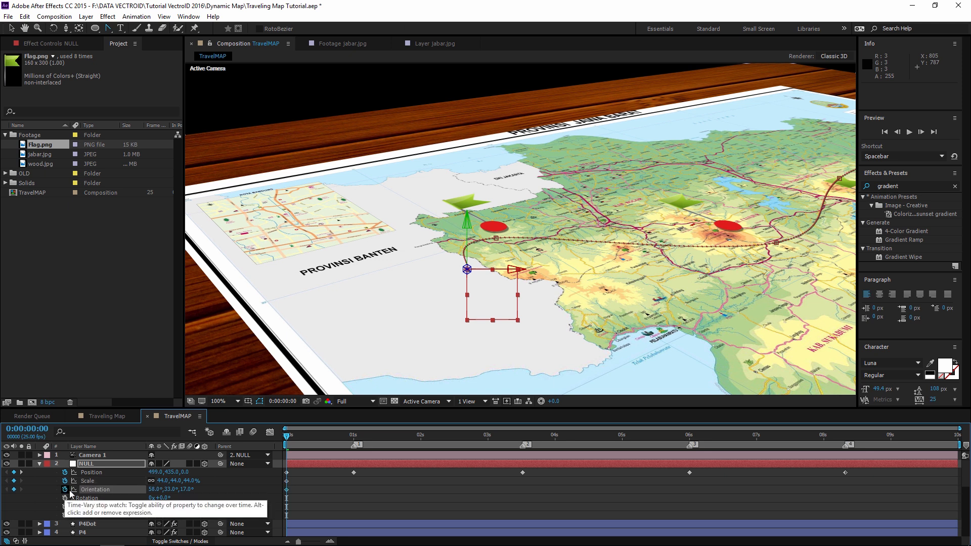
# At 1:00, keyframe NULL's Scale at 22% and Orientation at 52.9°, 33°, 17°
pyautogui.click(354, 438)
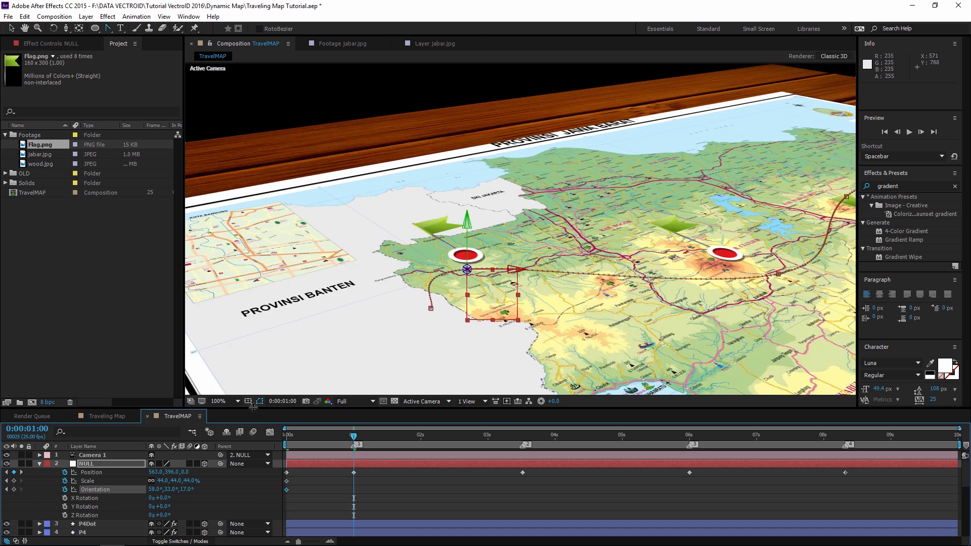
pyautogui.moveTo(163, 484); pyautogui.dragTo(133, 489)
# At 3:13, keyframe NULL's Position at 807, 555, 0, Orientation at 52.9°, 17°, 17° and Scale at 23.5%
pyautogui.click(523, 434)
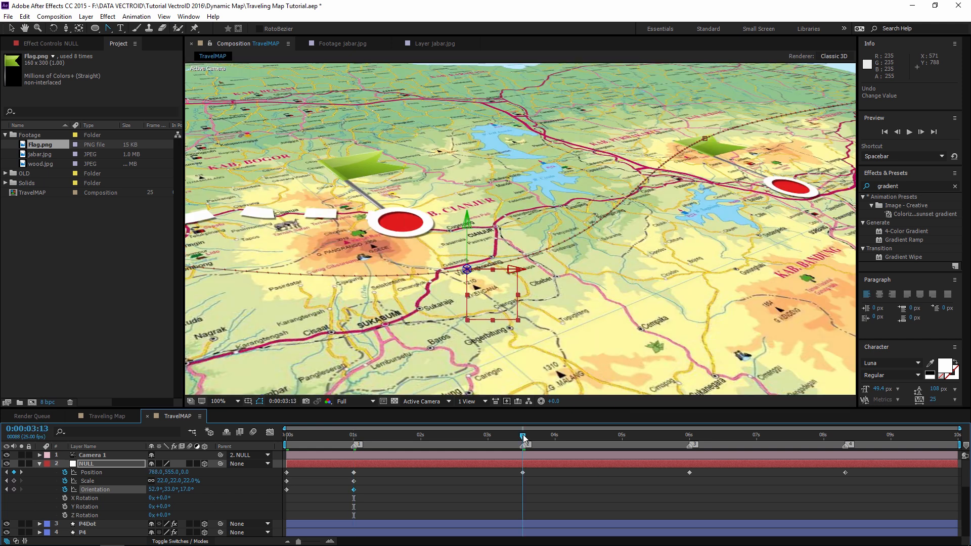
pyautogui.click(240, 432)
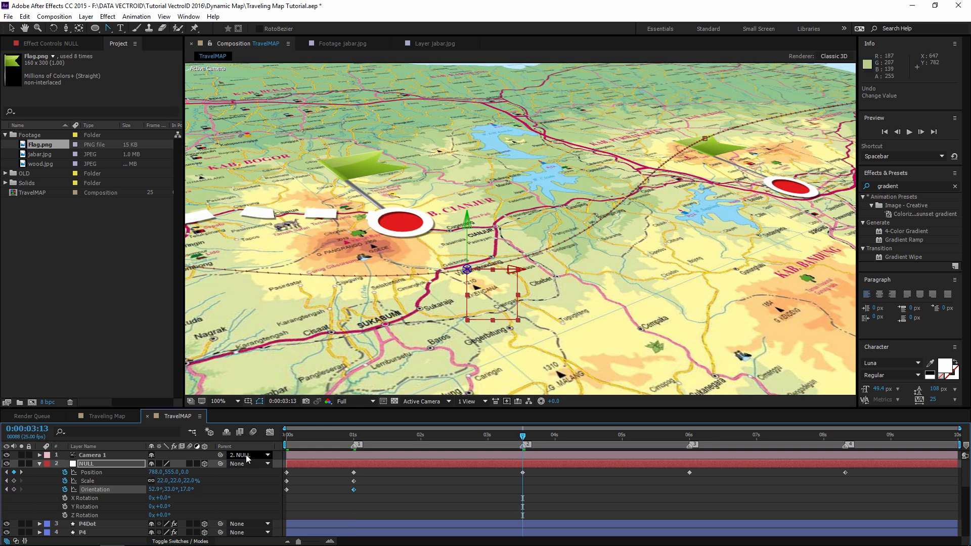
pyautogui.click(101, 472)
pyautogui.moveTo(152, 473)
pyautogui.mouseDown()
pyautogui.moveTo(162, 473)
pyautogui.moveTo(167, 490)
pyautogui.moveTo(159, 489)
pyautogui.mouseUp()
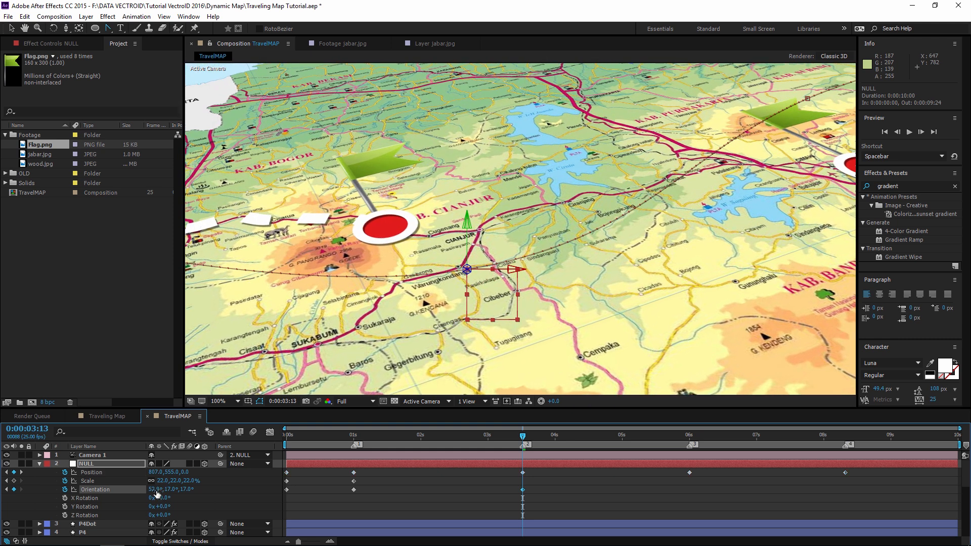
pyautogui.moveTo(162, 482); pyautogui.dragTo(167, 481)
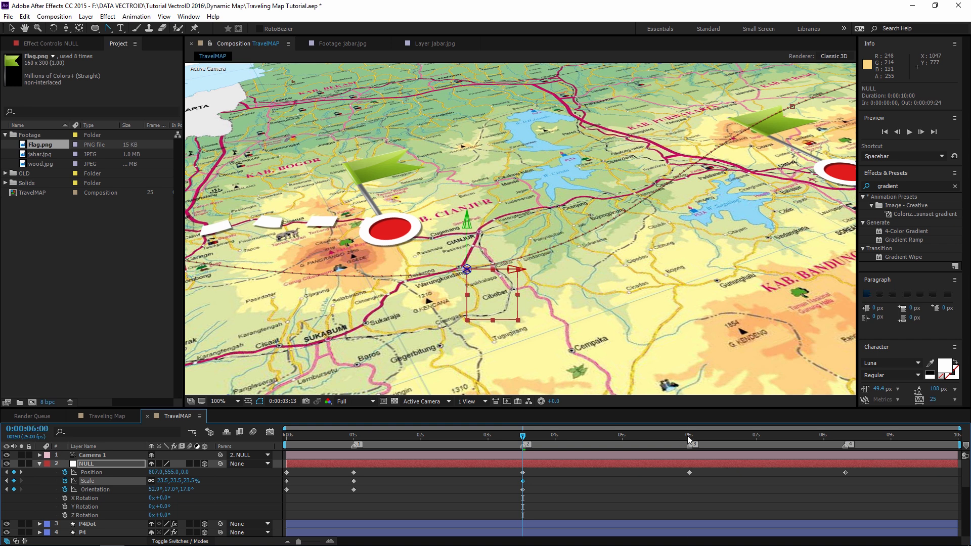
# At 6:00, keyframe NULL's Position at 1065, 517, 0, Orientation at 114.8°, 173°, 359° and Scale at 17.5%
pyautogui.click(688, 440)
pyautogui.moveTo(466, 332); pyautogui.dragTo(506, 280)
pyautogui.scroll(-1, 508, 263)
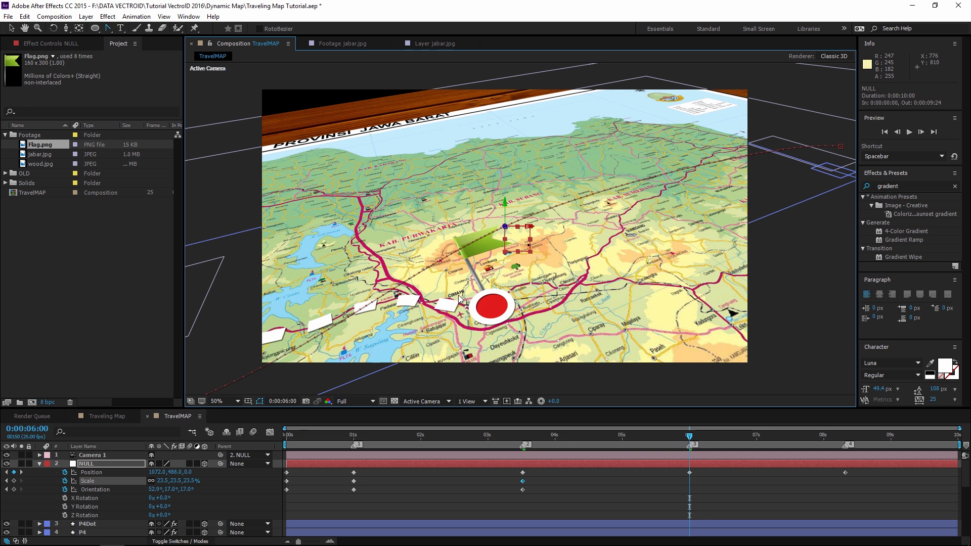
pyautogui.click(88, 465)
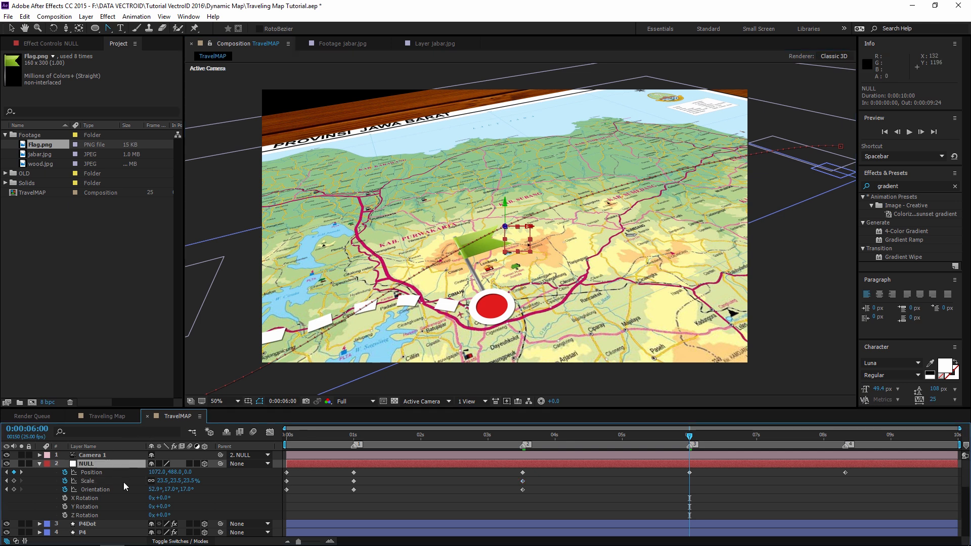
pyautogui.click(97, 489)
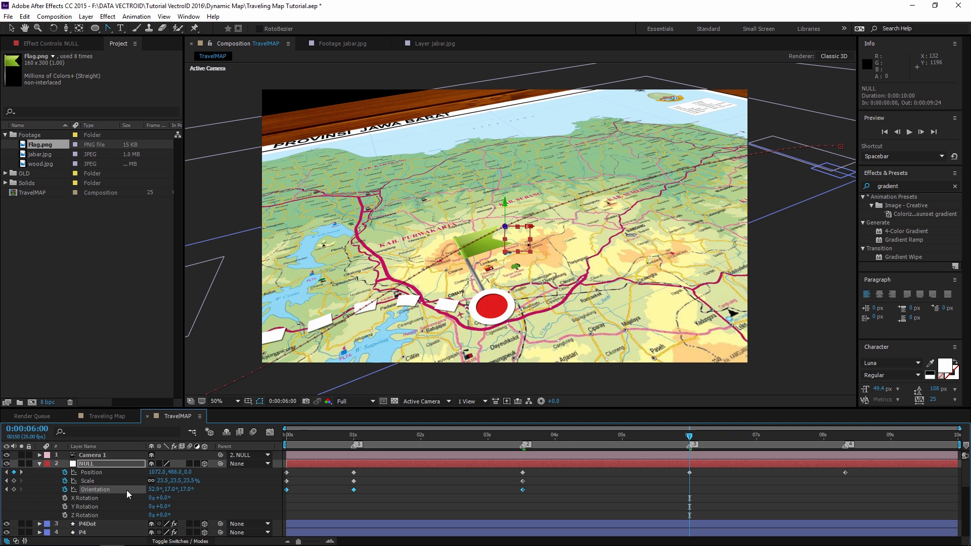
pyautogui.moveTo(154, 493); pyautogui.dragTo(185, 489)
pyautogui.moveTo(152, 490); pyautogui.dragTo(141, 473)
pyautogui.moveTo(148, 472); pyautogui.dragTo(189, 472)
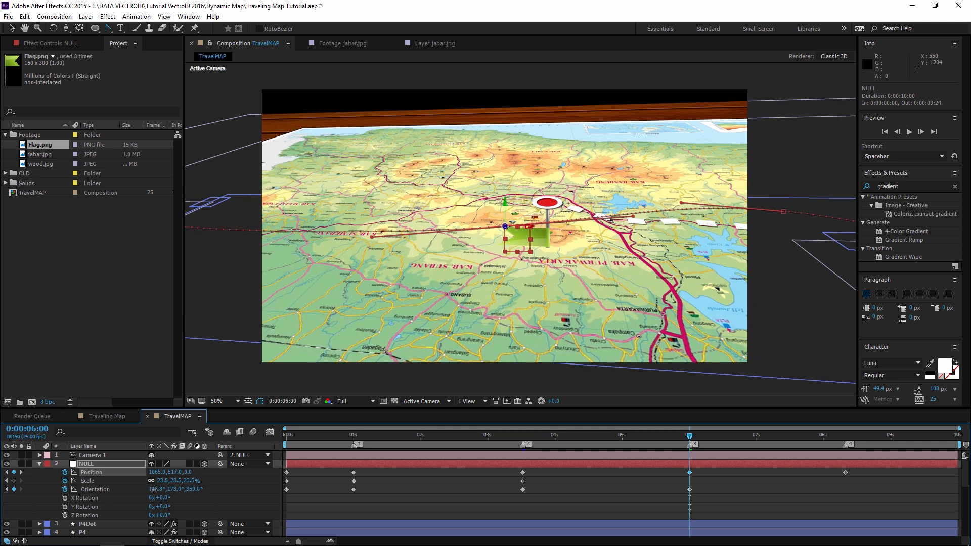
pyautogui.moveTo(153, 481); pyautogui.dragTo(136, 484)
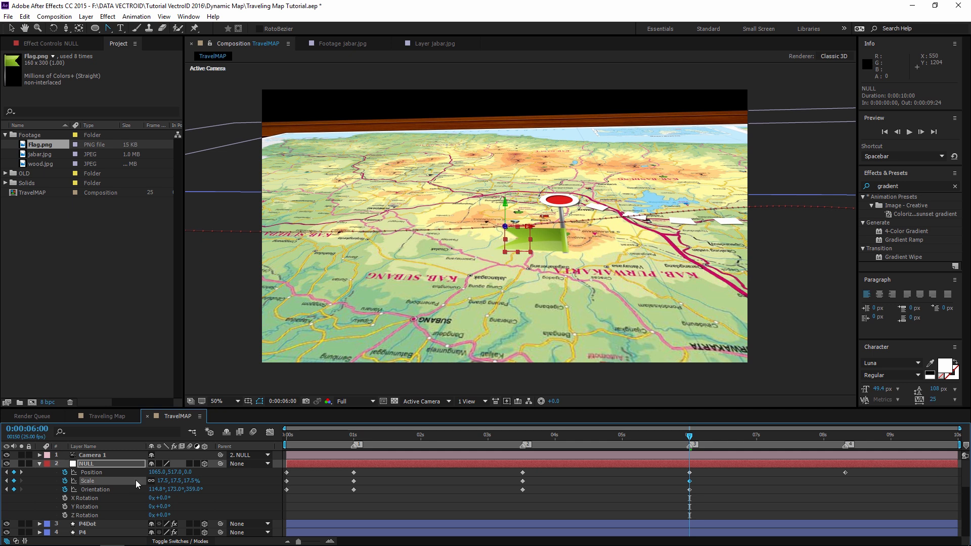
pyautogui.click(766, 502)
# At 8:08, keyframe NULL's Scale at 20.2% and Orientation at 127.8°, 188°, 359°
pyautogui.click(845, 434)
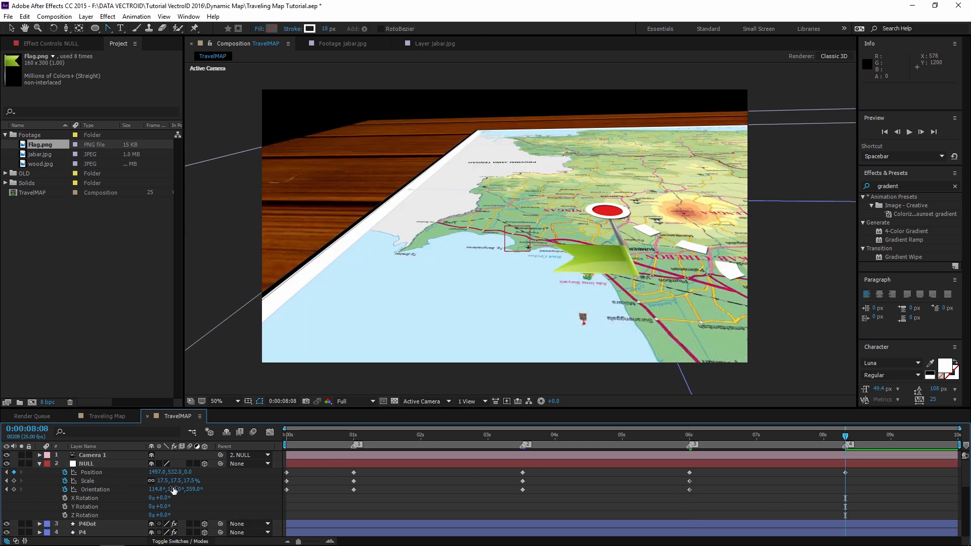
pyautogui.moveTo(155, 488); pyautogui.dragTo(184, 490)
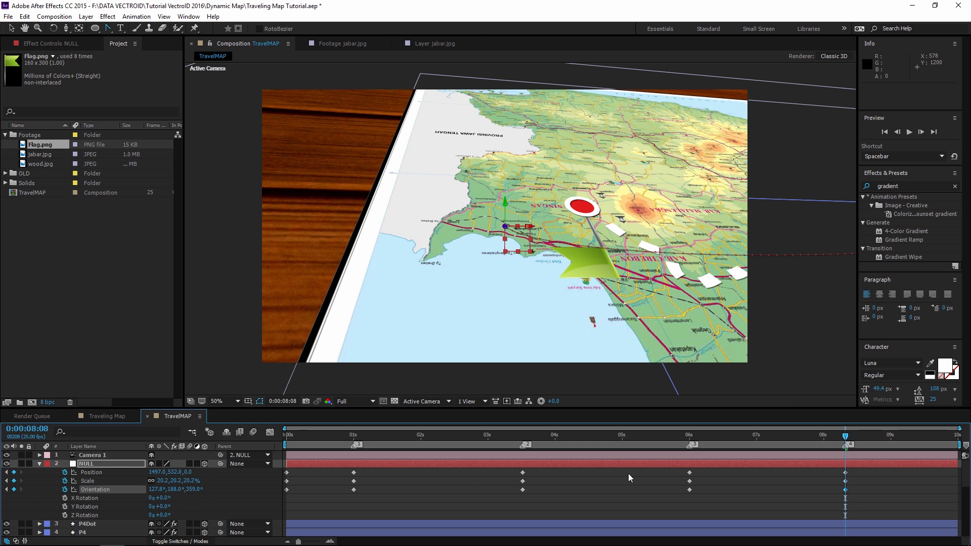
pyautogui.click(628, 473)
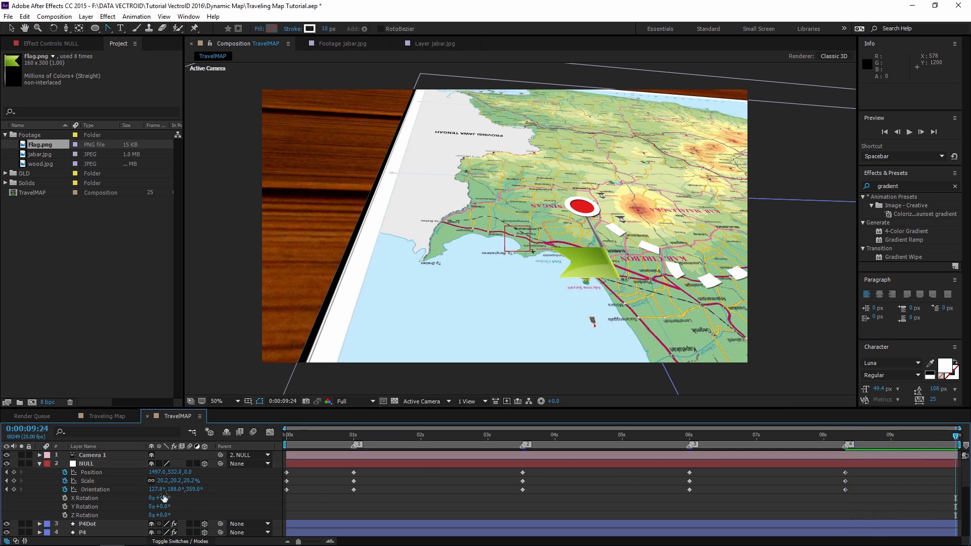
# At 9:24, keyframe NULL's Scale at 30.4% and Orientation at 123.6°, 188°, 2.2°
pyautogui.moveTo(159, 481); pyautogui.dragTo(211, 479)
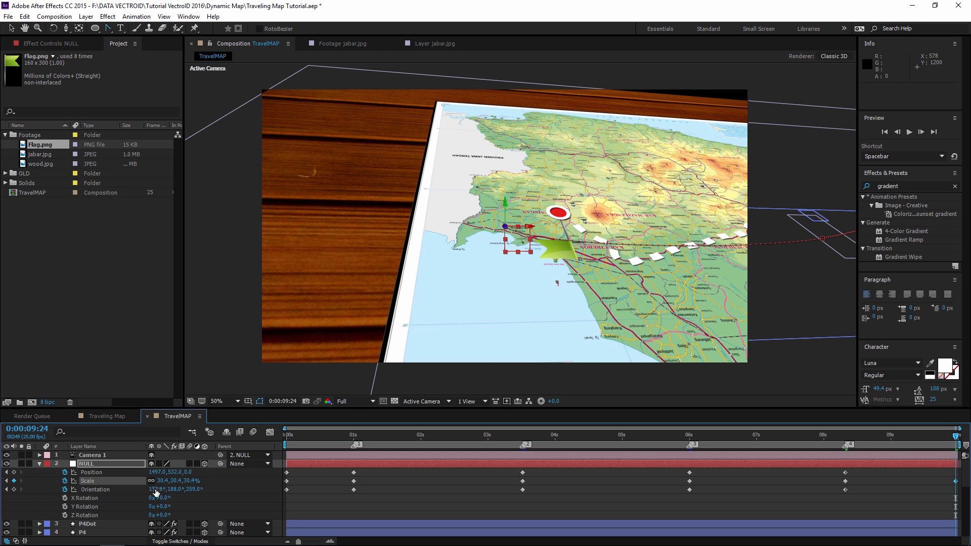
pyautogui.moveTo(152, 489); pyautogui.dragTo(151, 489)
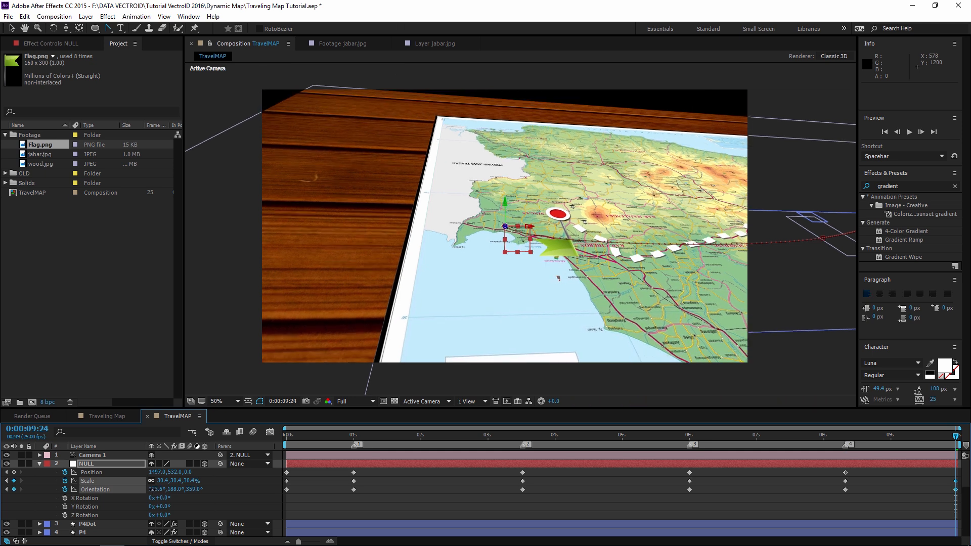
pyautogui.click(595, 496)
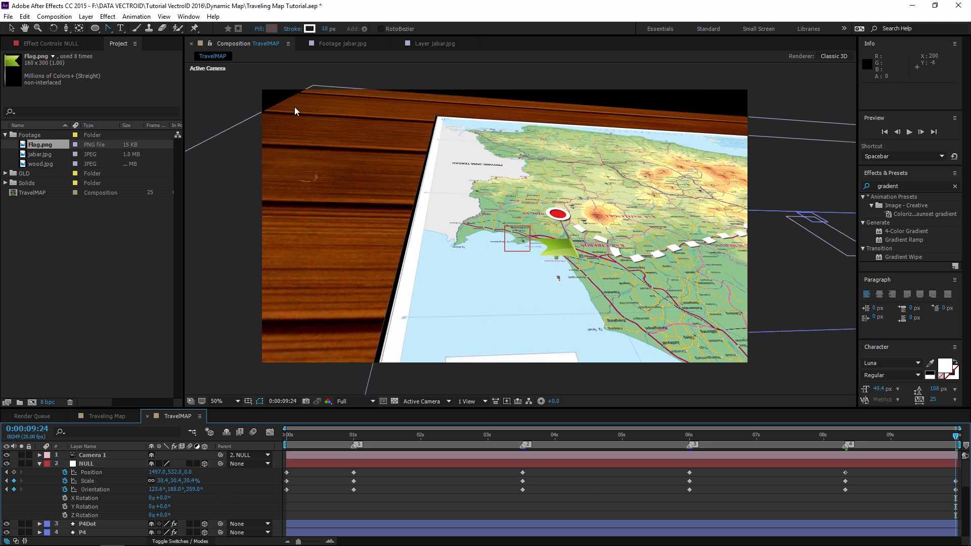
pyautogui.moveTo(194, 489); pyautogui.dragTo(638, 454)
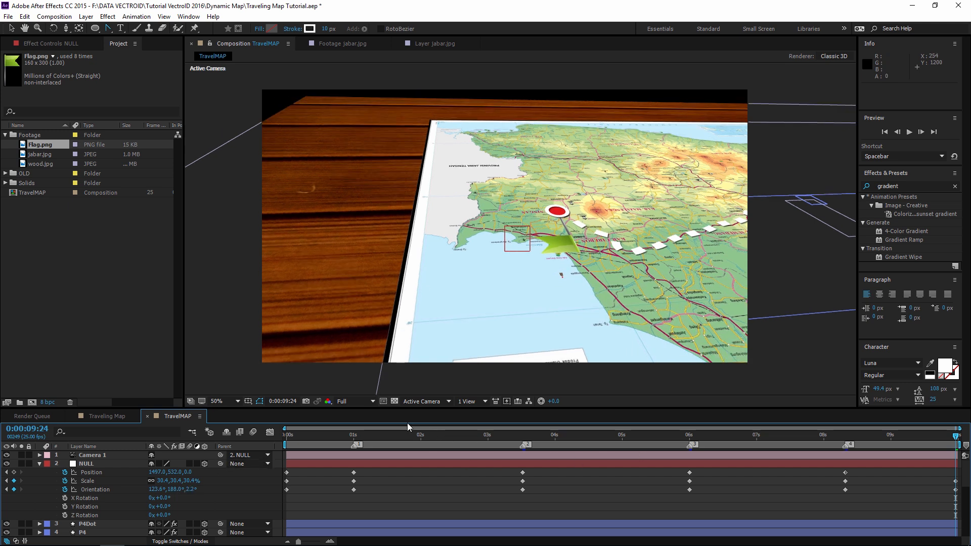
# Lower the composition's preview resolution to Quarter and play the camera animation from the start
pyautogui.click(342, 402)
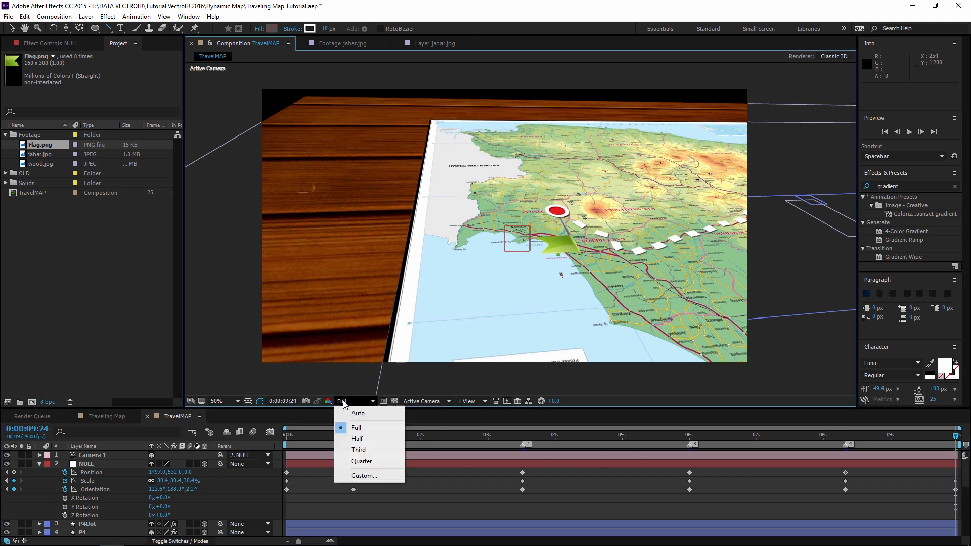
pyautogui.click(358, 461)
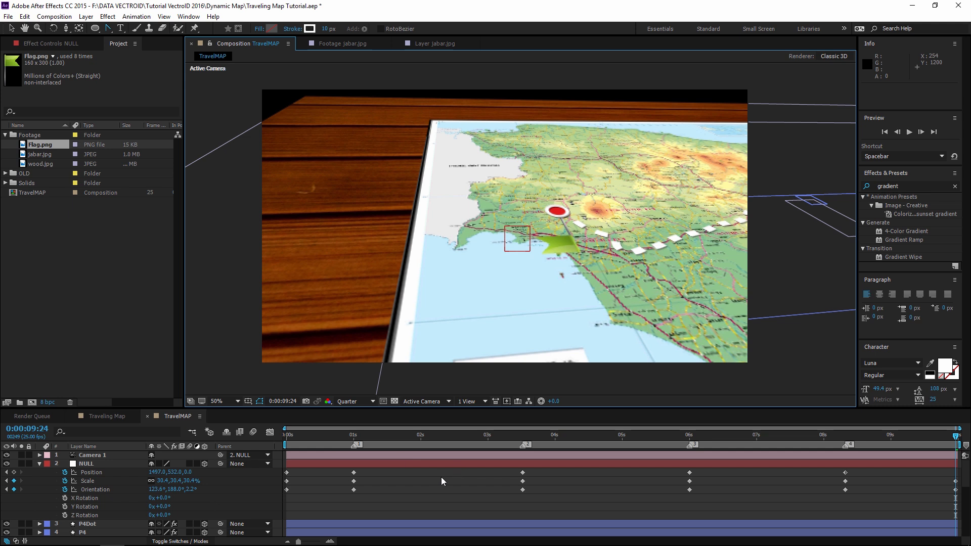
pyautogui.click(285, 437)
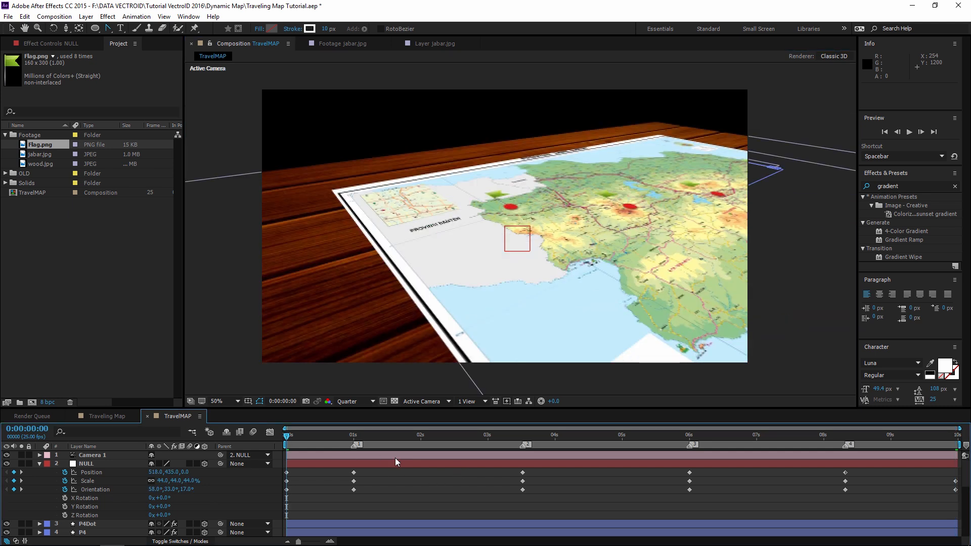
pyautogui.press('space')
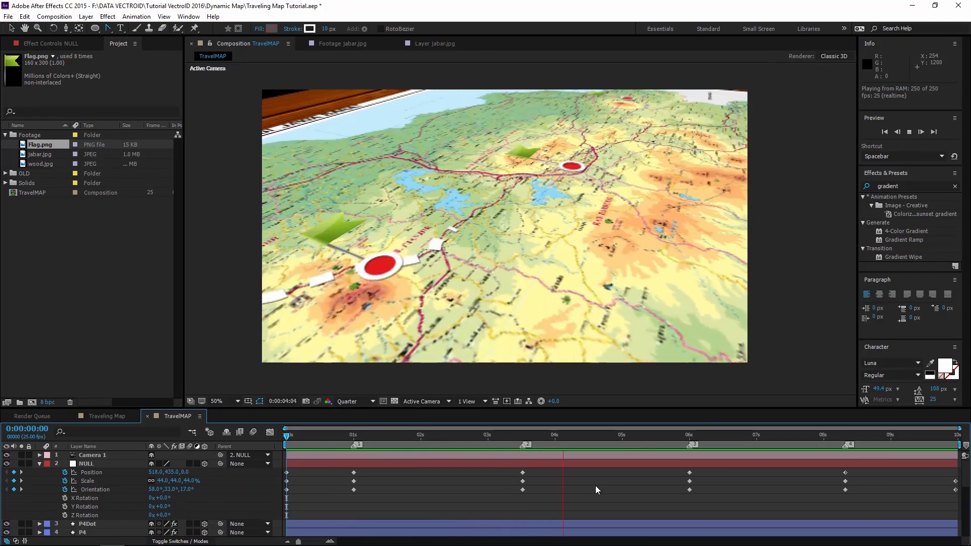
pyautogui.press('space')
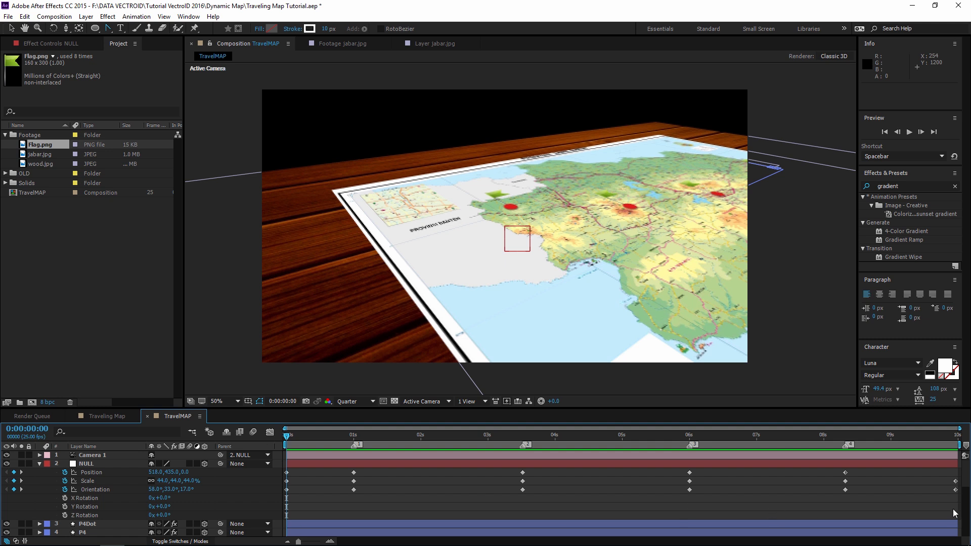
# Apply Easy Ease to all of NULL's Position, Scale and Orientation keyframes and preview the animation
pyautogui.moveTo(957, 511); pyautogui.dragTo(268, 468)
pyautogui.rightClick(354, 489)
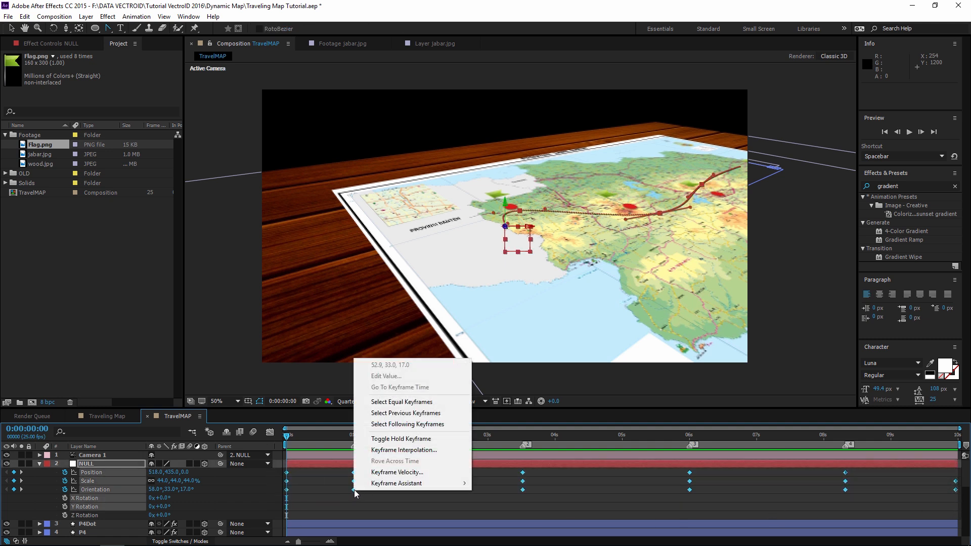
pyautogui.moveTo(395, 484)
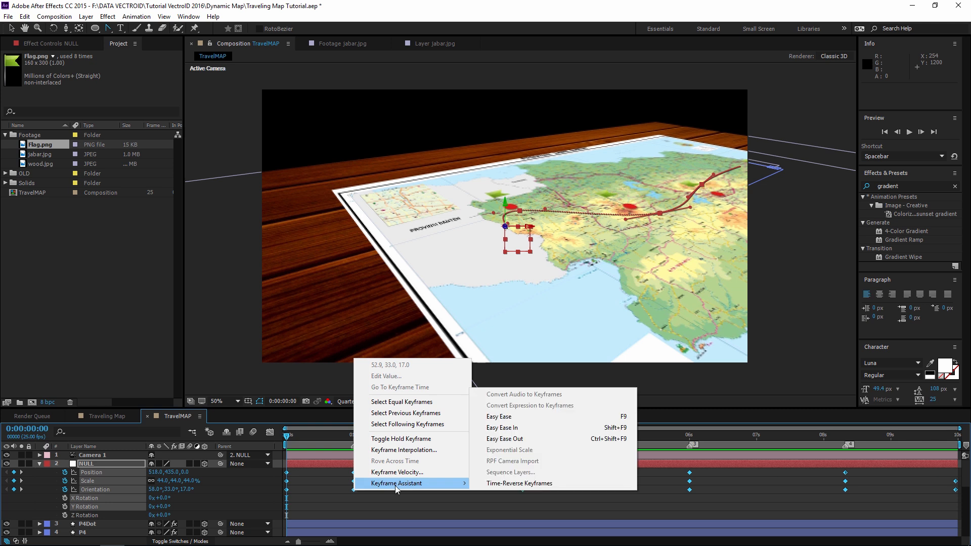
pyautogui.click(500, 421)
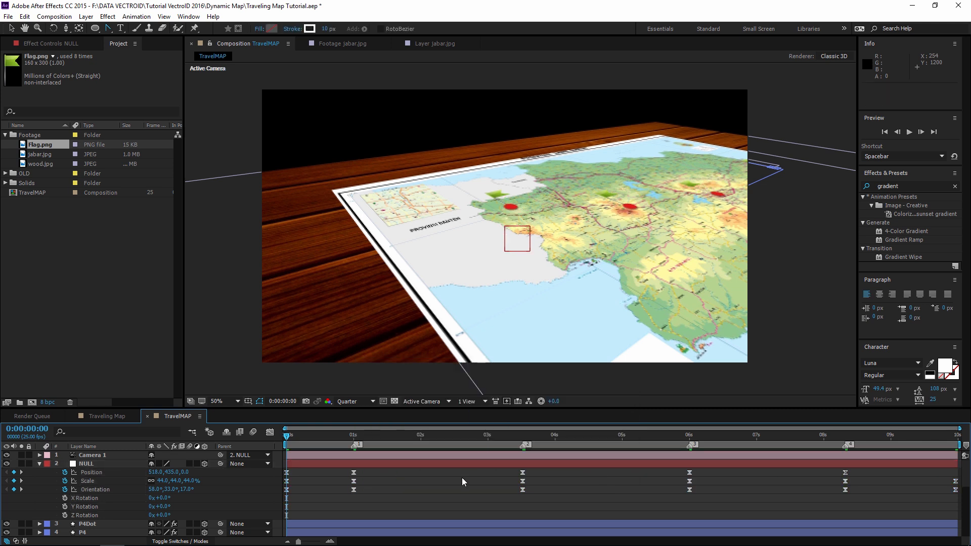
pyautogui.press('space')
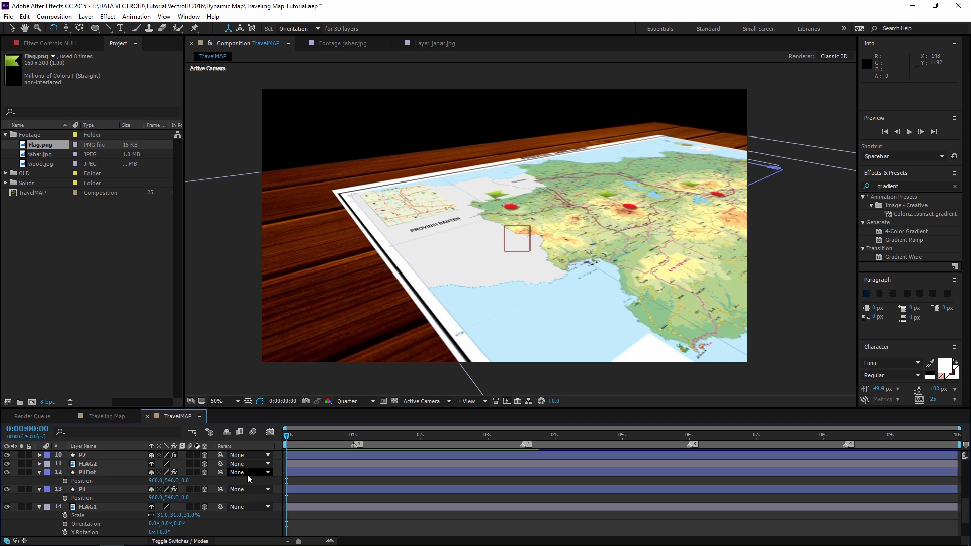
# Collapse the expanded properties of the FLAG1, P1Dot and P1 layers
pyautogui.moveTo(555, 240); pyautogui.dragTo(541, 247)
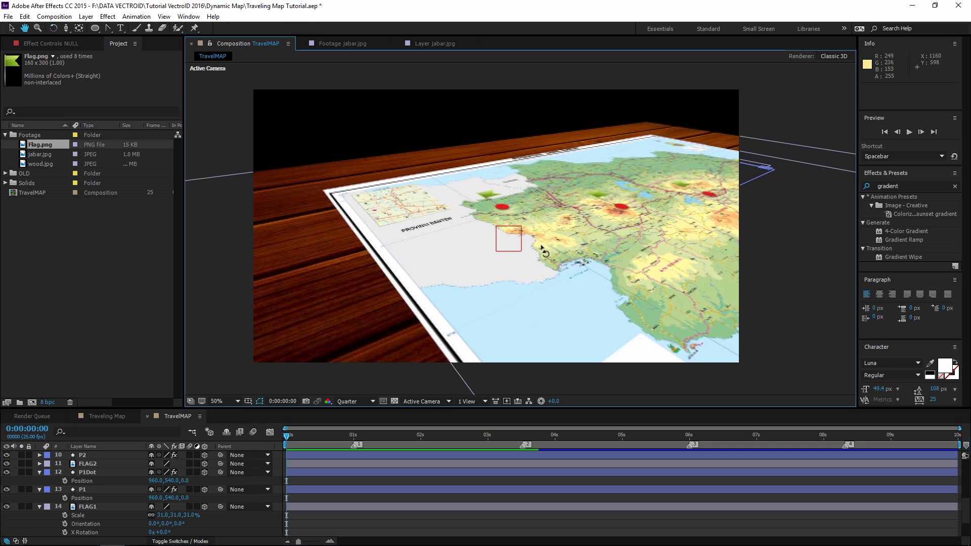
pyautogui.click(40, 507)
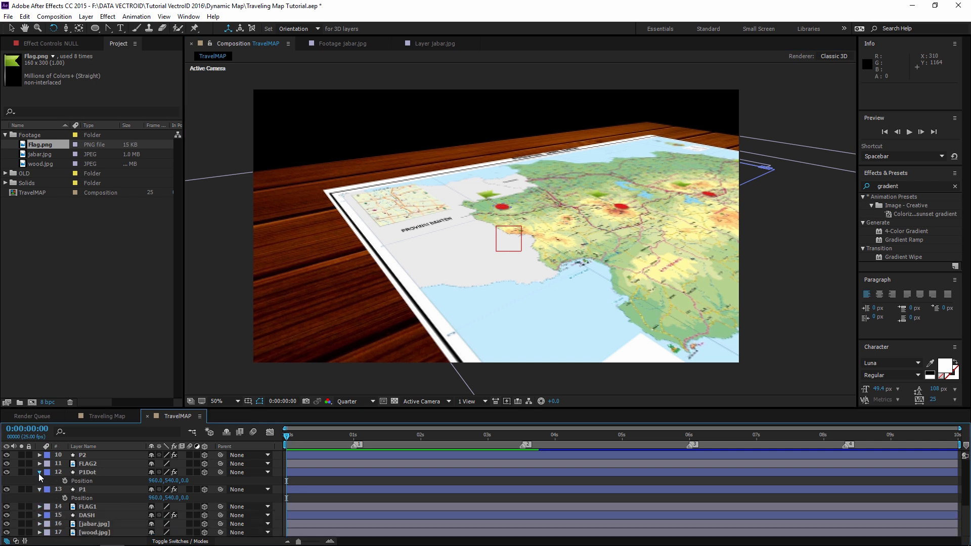
pyautogui.click(39, 472)
pyautogui.click(40, 490)
# Set the Z position of P1 to P4, P1Dot to P4Dot and DASH together to -5.3
pyautogui.click(83, 498)
pyautogui.keyDown('ctrl'); pyautogui.click(89, 489); pyautogui.keyUp('ctrl')
pyautogui.scroll(1, 103, 509)
pyautogui.keyDown('ctrl'); pyautogui.click(83, 498); pyautogui.keyUp('ctrl')
pyautogui.keyDown('ctrl'); pyautogui.click(89, 490); pyautogui.keyUp('ctrl')
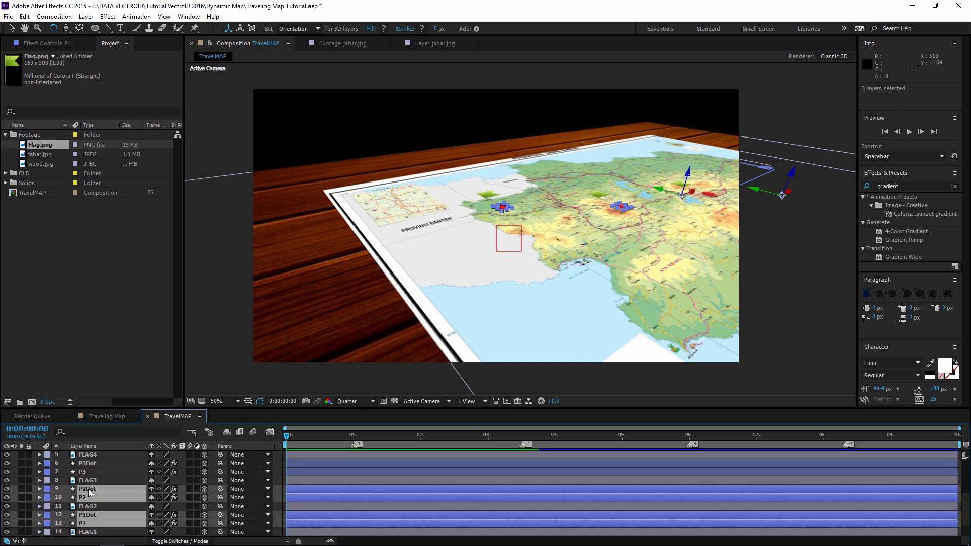
pyautogui.keyDown('ctrl'); pyautogui.click(82, 472); pyautogui.keyUp('ctrl')
pyautogui.keyDown('ctrl'); pyautogui.click(87, 463); pyautogui.keyUp('ctrl')
pyautogui.scroll(2, 98, 490)
pyautogui.keyDown('ctrl'); pyautogui.click(86, 497); pyautogui.keyUp('ctrl')
pyautogui.keyDown('ctrl'); pyautogui.click(90, 487); pyautogui.keyUp('ctrl')
pyautogui.scroll(-3, 98, 497)
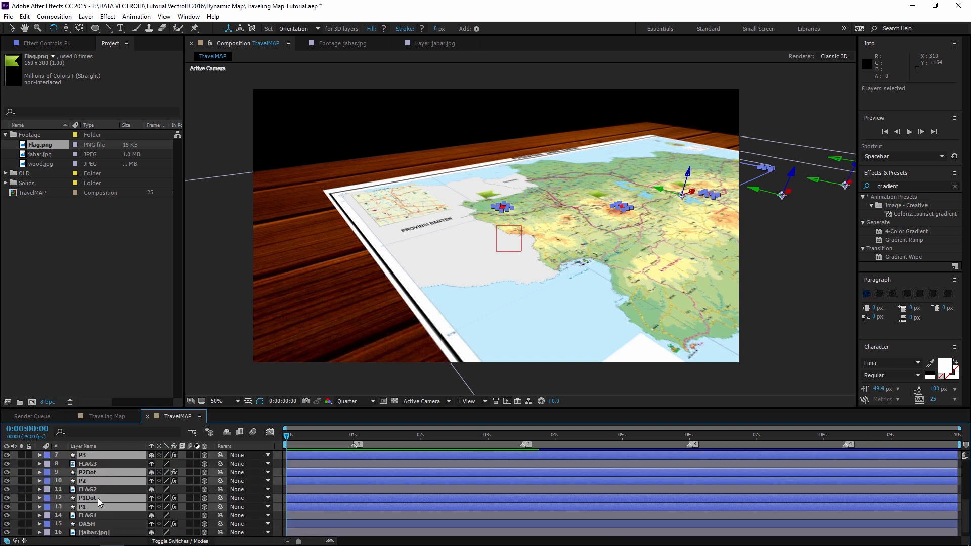
pyautogui.keyDown('ctrl'); pyautogui.click(89, 524); pyautogui.keyUp('ctrl')
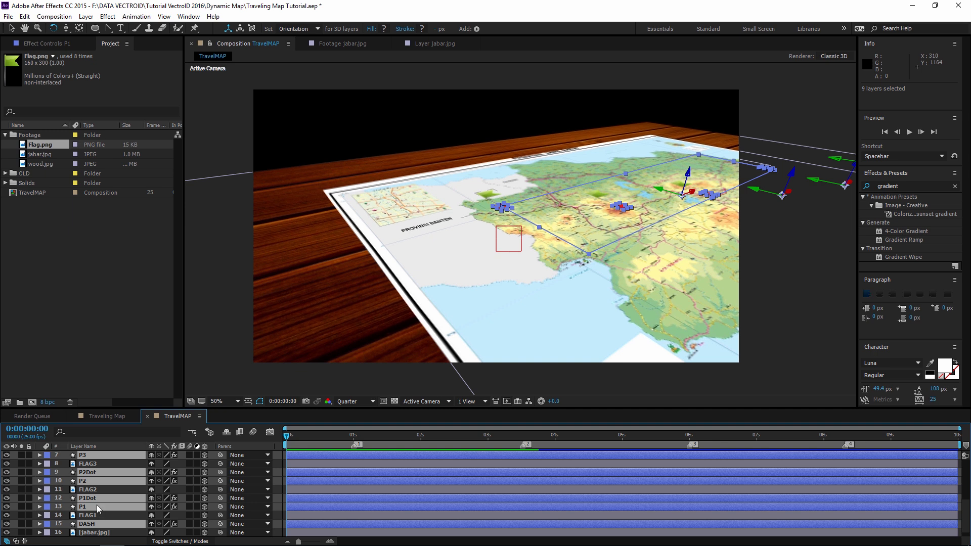
pyautogui.press('p')
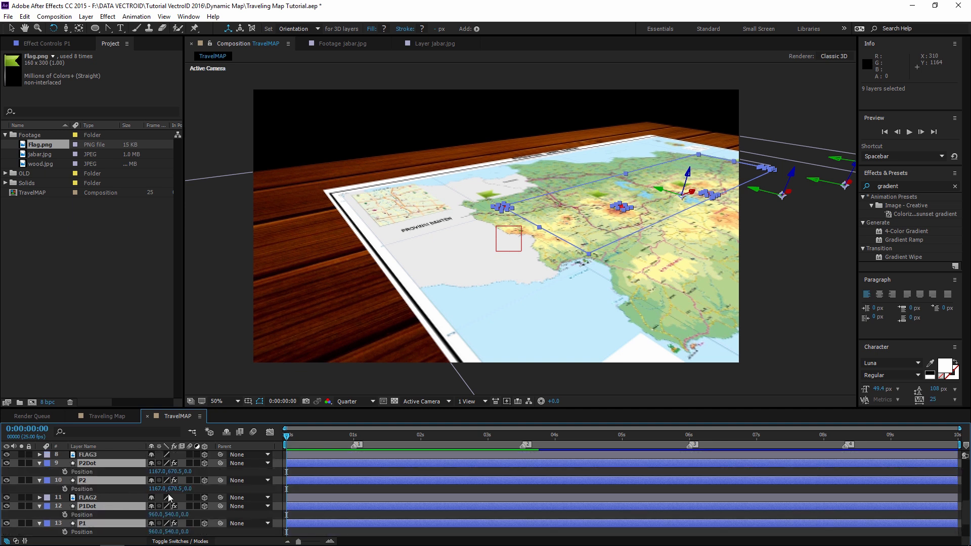
pyautogui.moveTo(184, 515)
pyautogui.mouseDown()
pyautogui.moveTo(210, 514)
pyautogui.moveTo(160, 514)
pyautogui.moveTo(190, 513)
pyautogui.mouseUp()
pyautogui.click(329, 489)
pyautogui.scroll(-3, 97, 514)
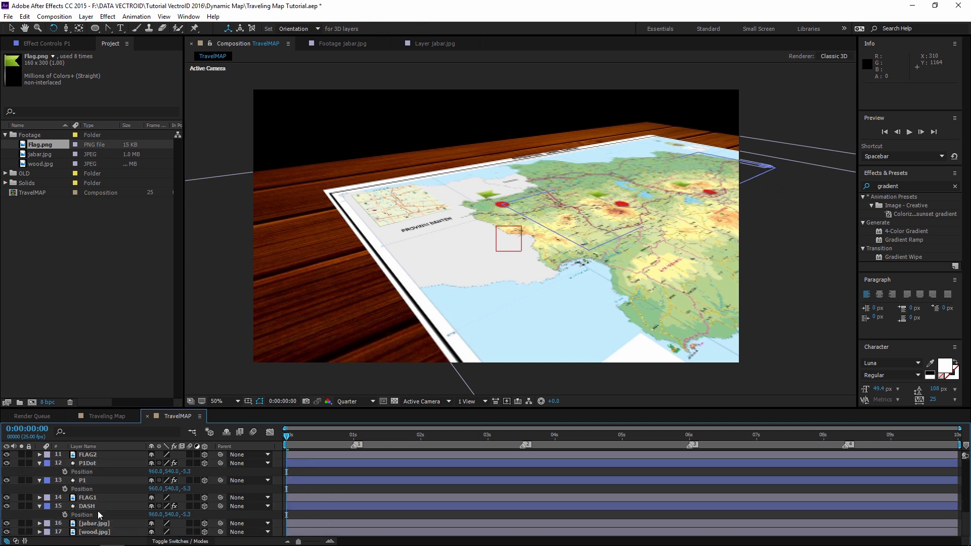
# Set the DASH layer's Z position to -2.8
pyautogui.click(89, 505)
pyautogui.moveTo(188, 514); pyautogui.dragTo(195, 515)
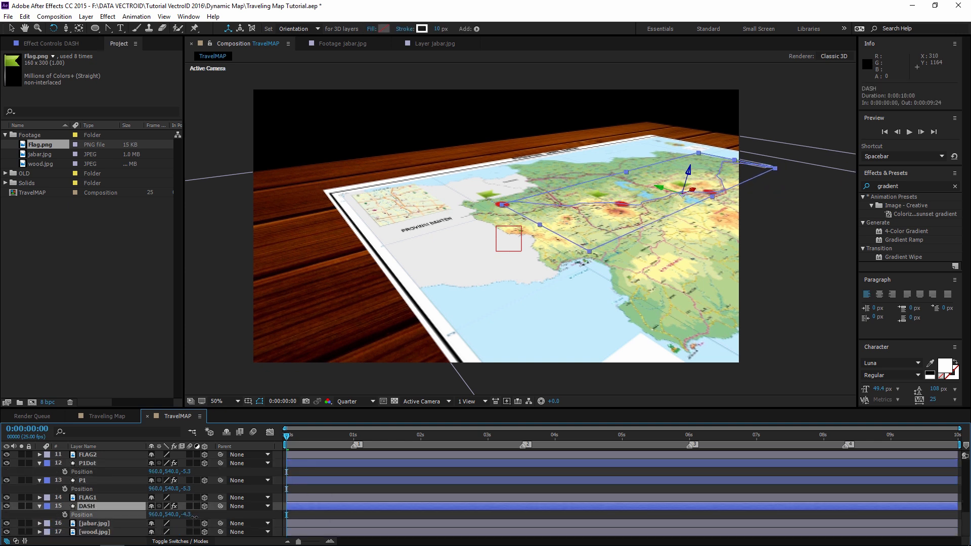
pyautogui.click(442, 473)
# At 1:00, stand FLAG1 upright on its dot by rotating its X orientation to 84.6°
pyautogui.moveTo(750, 439); pyautogui.dragTo(354, 436)
pyautogui.click(144, 496)
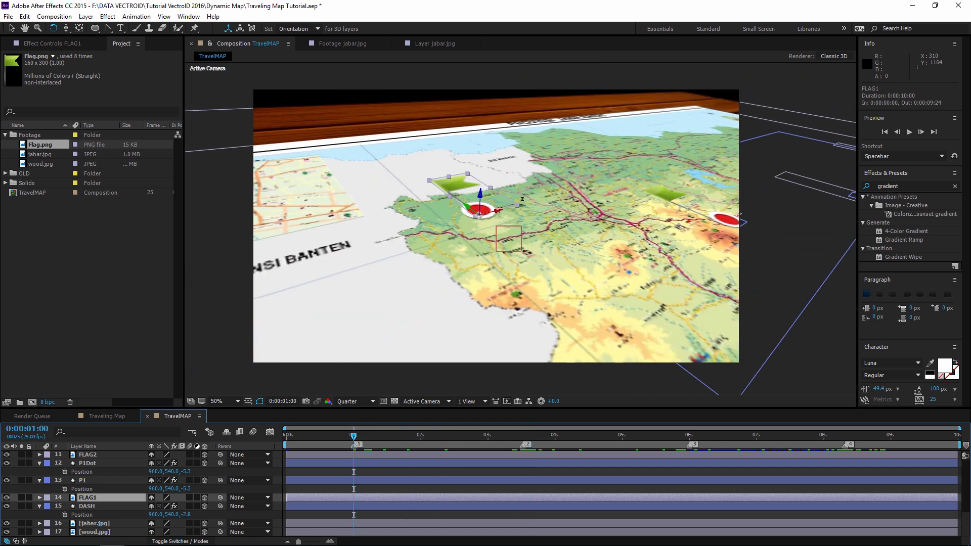
pyautogui.moveTo(488, 213); pyautogui.dragTo(478, 236)
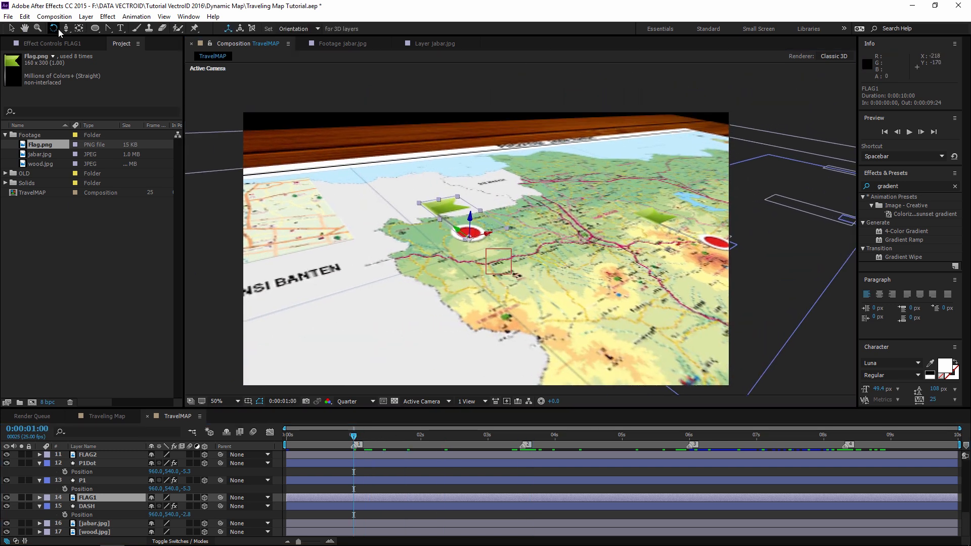
pyautogui.moveTo(487, 233); pyautogui.dragTo(503, 251)
pyautogui.click(444, 472)
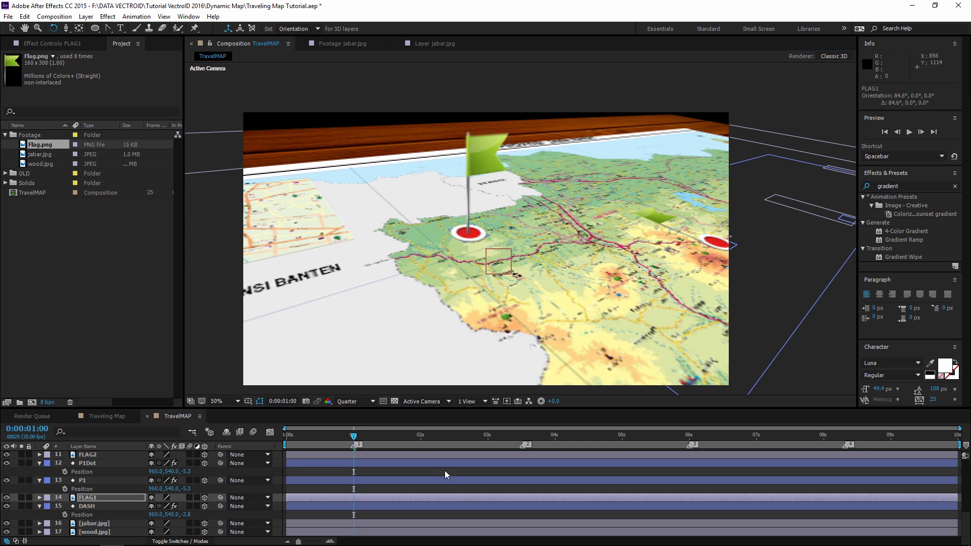
# Turn the upright FLAG1 toward the camera by rotating its Y orientation to 42°
pyautogui.scroll(1, 467, 247)
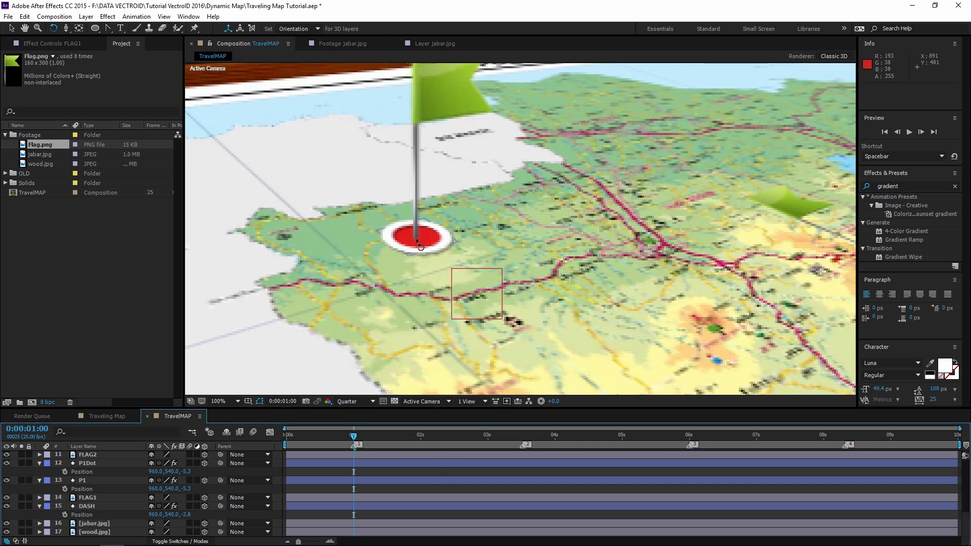
pyautogui.scroll(-2, 417, 237)
pyautogui.click(420, 192)
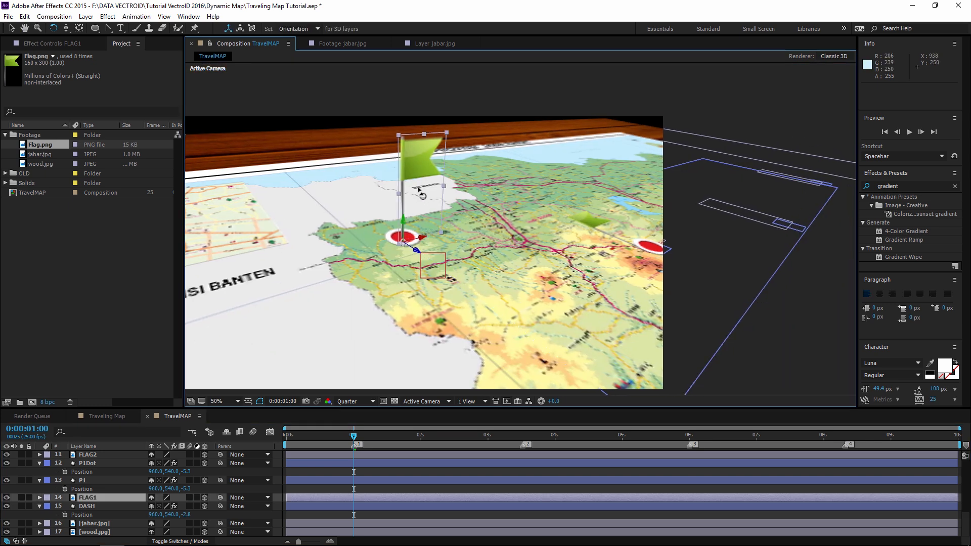
pyautogui.moveTo(406, 227); pyautogui.dragTo(400, 222)
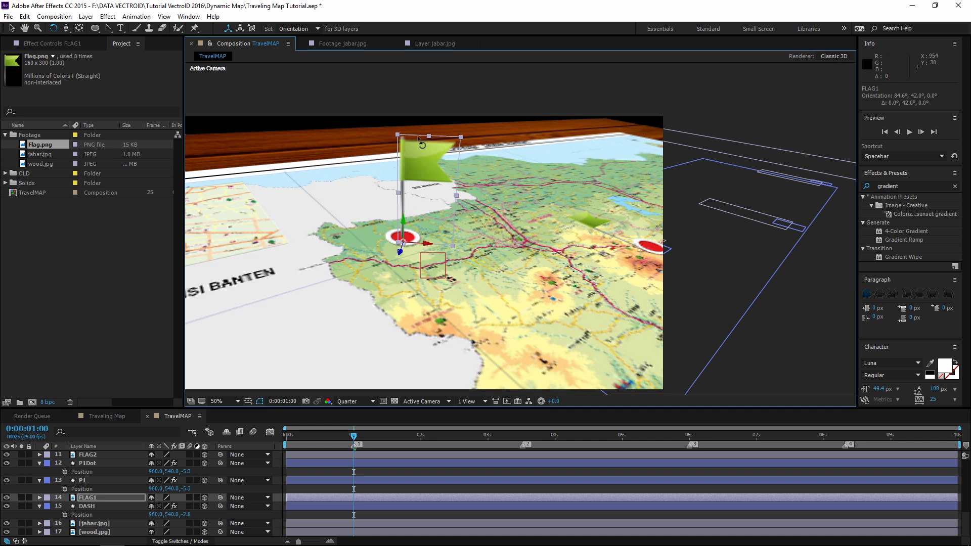
# At 3:13, stand FLAG2 upright on its dot with an orientation of about 89.0°, 13.7°, 0.0°
pyautogui.click(523, 438)
pyautogui.scroll(2, 456, 259)
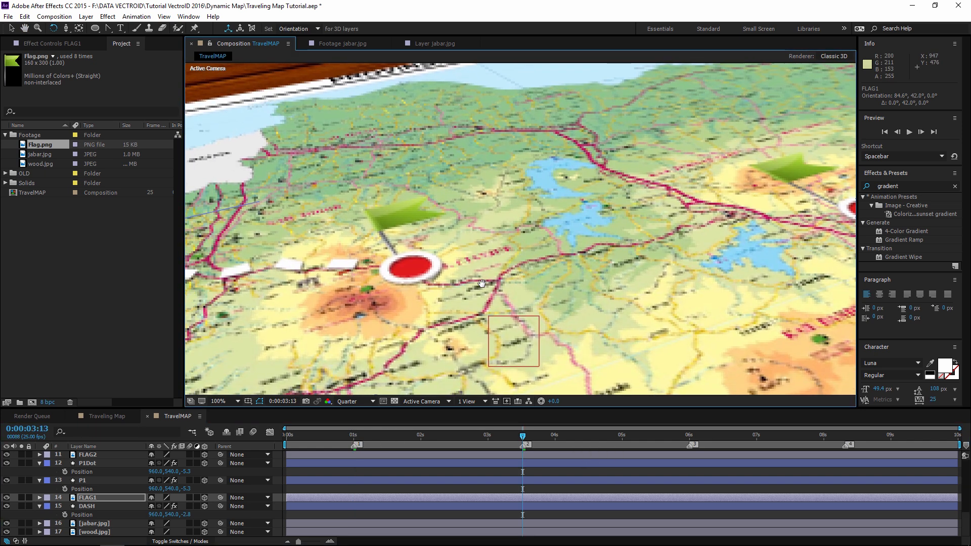
pyautogui.click(385, 278)
pyautogui.moveTo(445, 279)
pyautogui.mouseDown()
pyautogui.moveTo(411, 246)
pyautogui.moveTo(428, 272)
pyautogui.mouseUp()
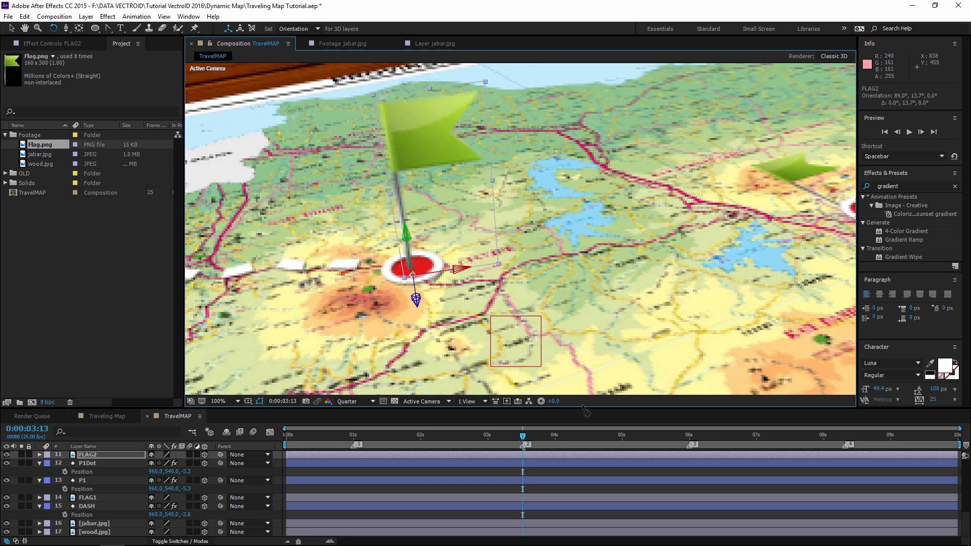
# At 6:00, stand FLAG3 upright on its dot and face it to the camera, with an orientation of about 275.1°, 14.0°, 180.0°
pyautogui.click(688, 438)
pyautogui.scroll(3, 93, 464)
pyautogui.click(93, 463)
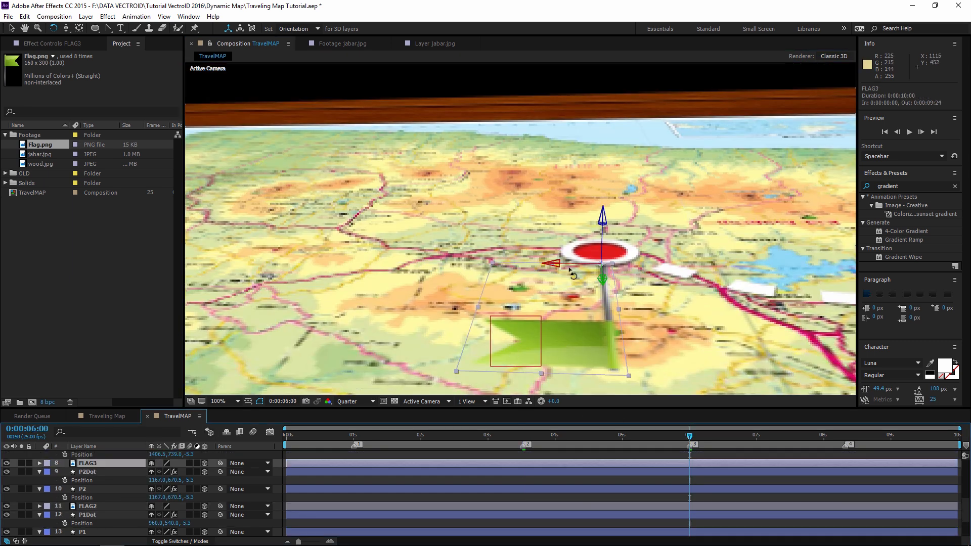
pyautogui.moveTo(574, 269); pyautogui.dragTo(572, 239)
pyautogui.scroll(-1, 580, 230)
pyautogui.moveTo(551, 232); pyautogui.dragTo(602, 235)
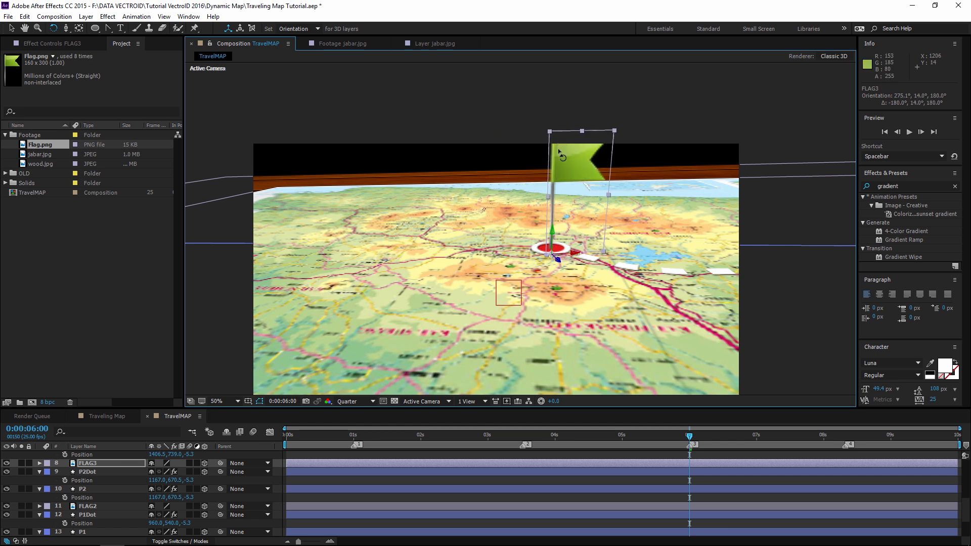
# Reframe the camera at 6:00 by setting the NULL's position to 1076, 621, scale to 22.8% and X orientation to 118.6°
pyautogui.scroll(8, 98, 487)
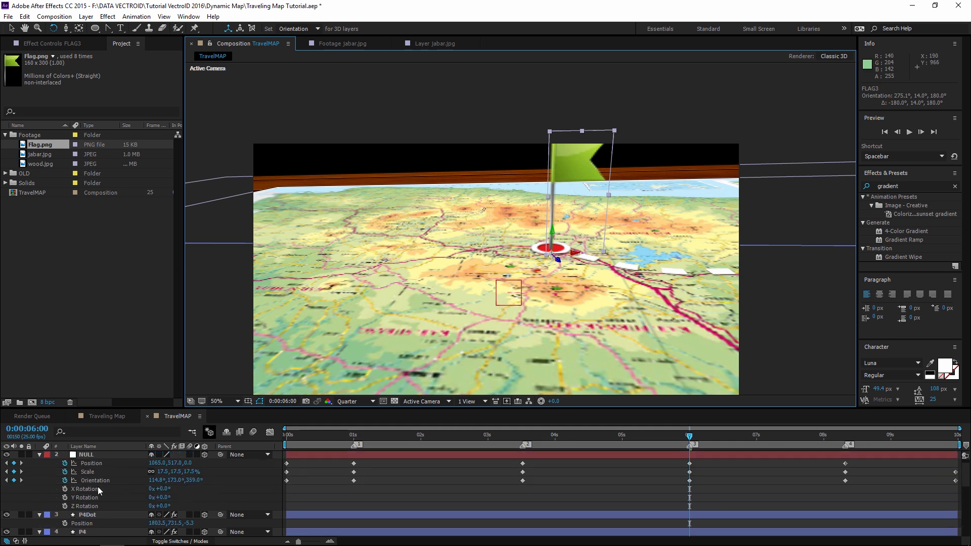
pyautogui.click(87, 464)
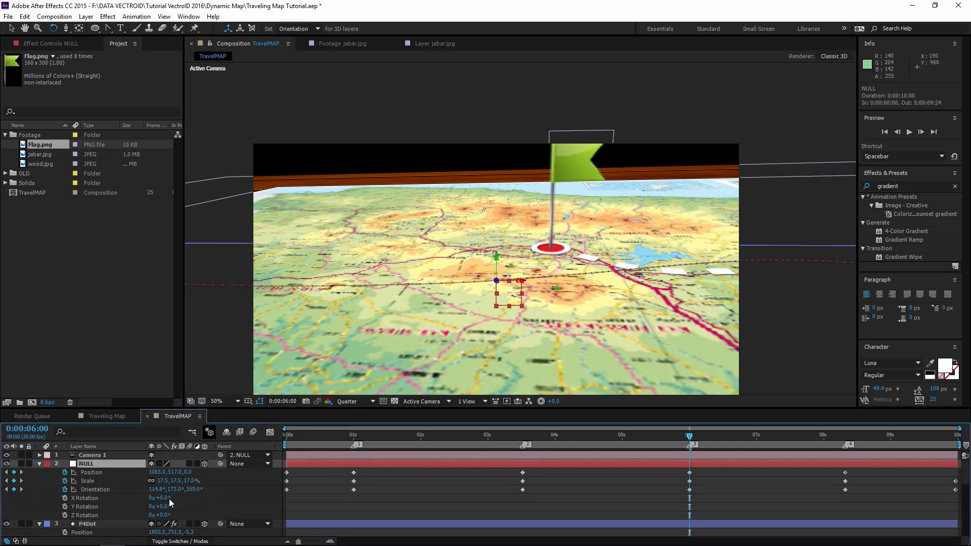
pyautogui.moveTo(170, 472)
pyautogui.mouseDown()
pyautogui.moveTo(184, 491)
pyautogui.moveTo(161, 492)
pyautogui.moveTo(188, 481)
pyautogui.moveTo(157, 472)
pyautogui.moveTo(174, 474)
pyautogui.mouseUp()
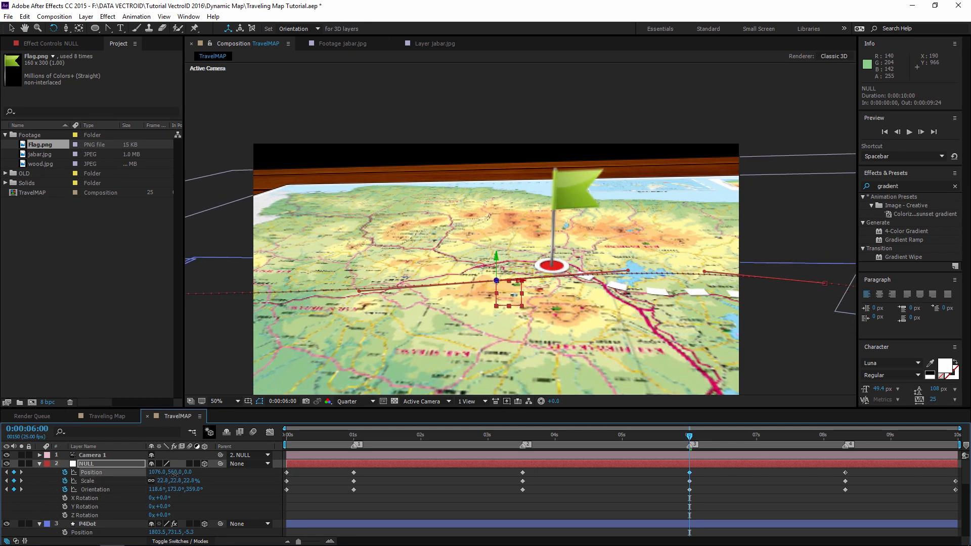
pyautogui.press('space')
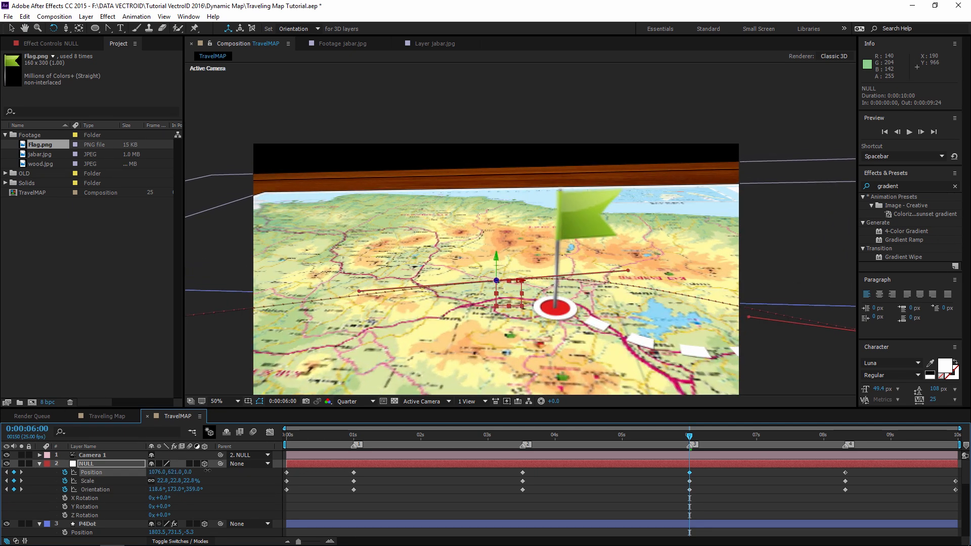
# At 8:08, rotate FLAG4 to stand upright on its dot and face the camera
pyautogui.moveTo(836, 436); pyautogui.dragTo(846, 439)
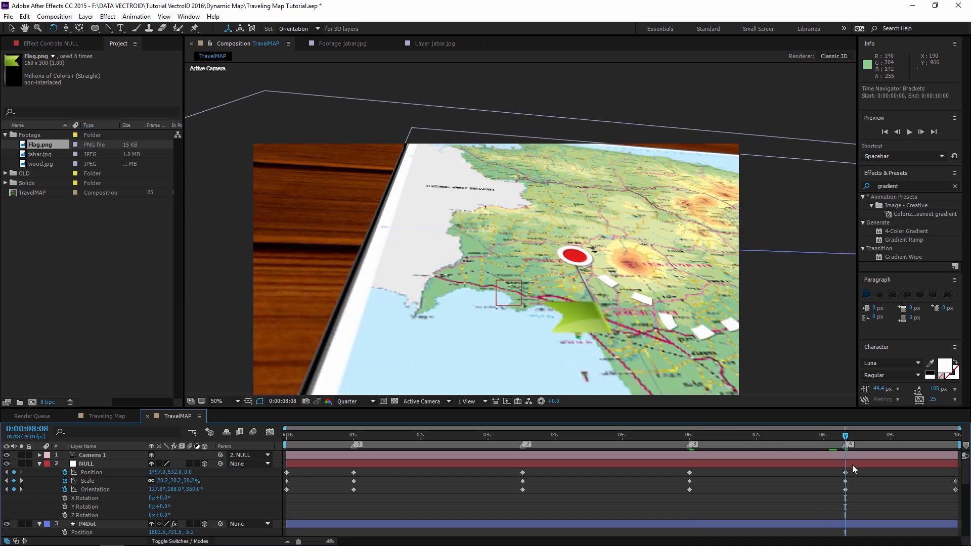
pyautogui.scroll(-2, 444, 467)
pyautogui.click(99, 507)
pyautogui.press('r')
pyautogui.moveTo(556, 260); pyautogui.dragTo(577, 233)
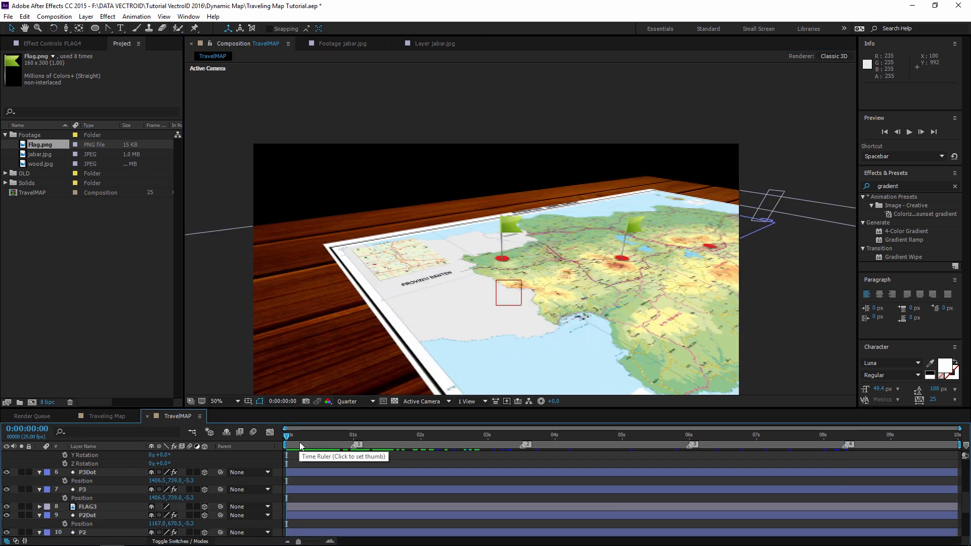
# Add a scale keyframe of 31% to FLAG1 at 0:18
pyautogui.moveTo(313, 440); pyautogui.dragTo(335, 438)
pyautogui.scroll(-3, 99, 487)
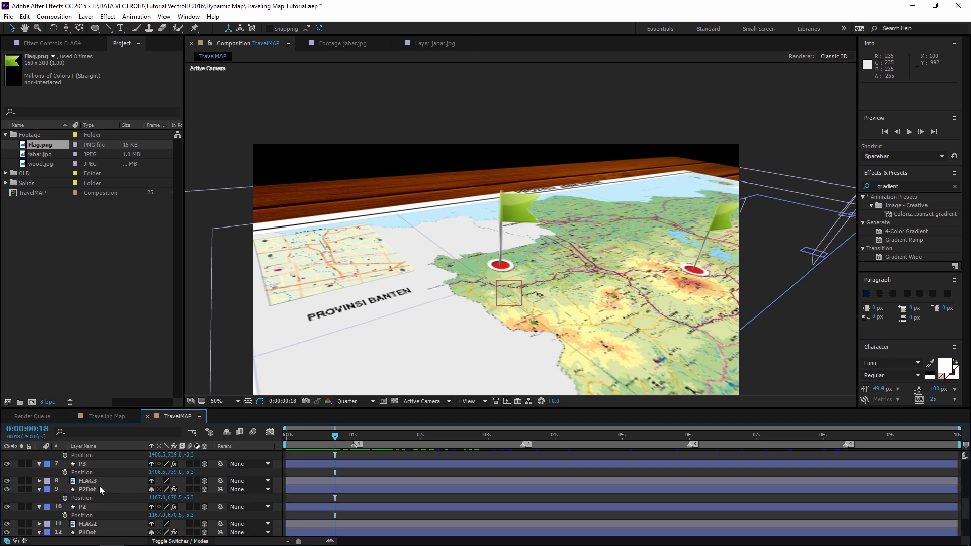
pyautogui.scroll(-1, 90, 519)
pyautogui.click(91, 514)
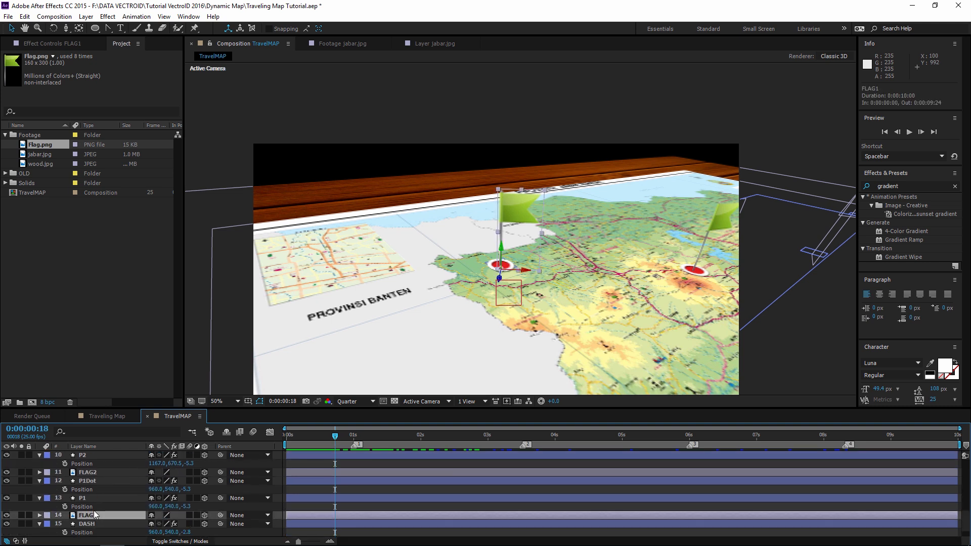
pyautogui.press('s')
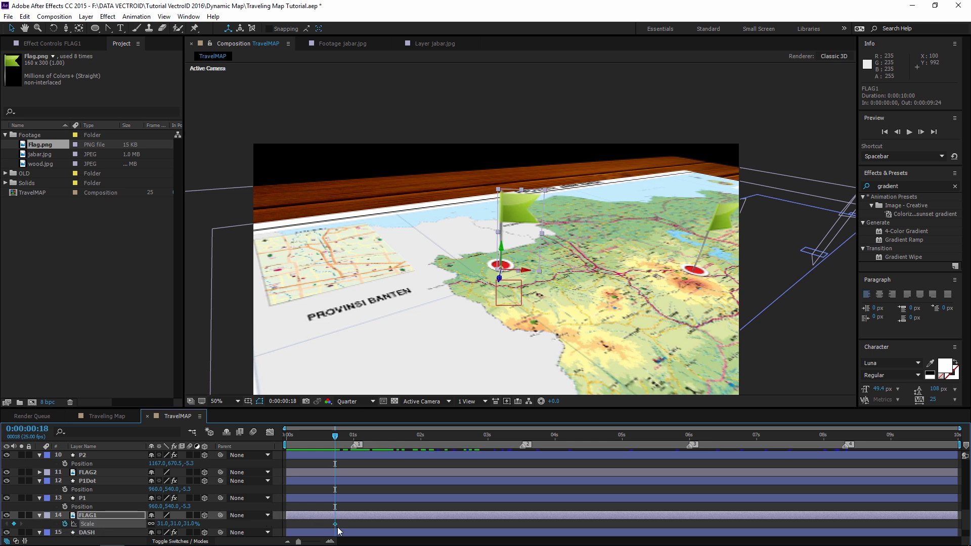
# Set FLAG1's scale to 0% at 0:07 so the flag grows in from nothing
pyautogui.moveTo(334, 444); pyautogui.dragTo(305, 436)
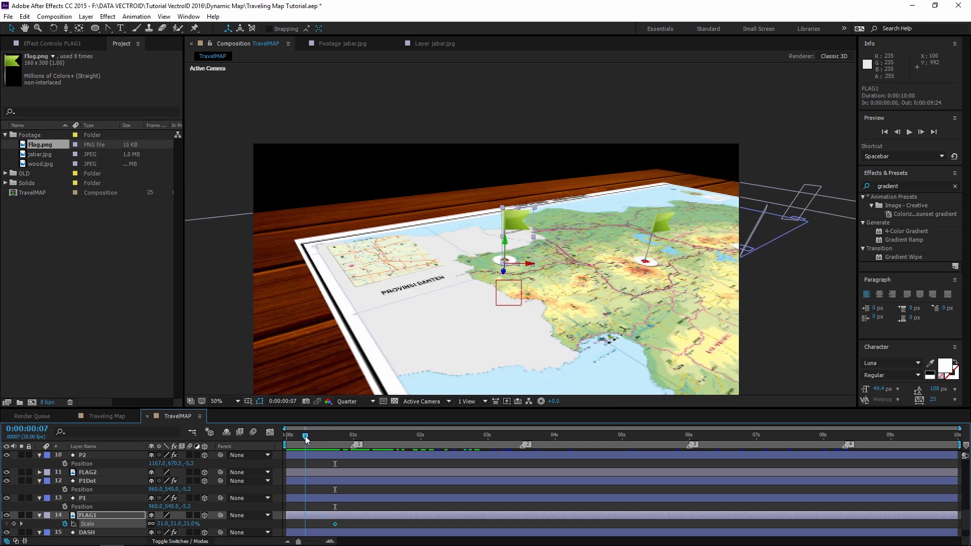
pyautogui.click(162, 524)
pyautogui.click(375, 507)
pyautogui.moveTo(311, 436); pyautogui.dragTo(336, 436)
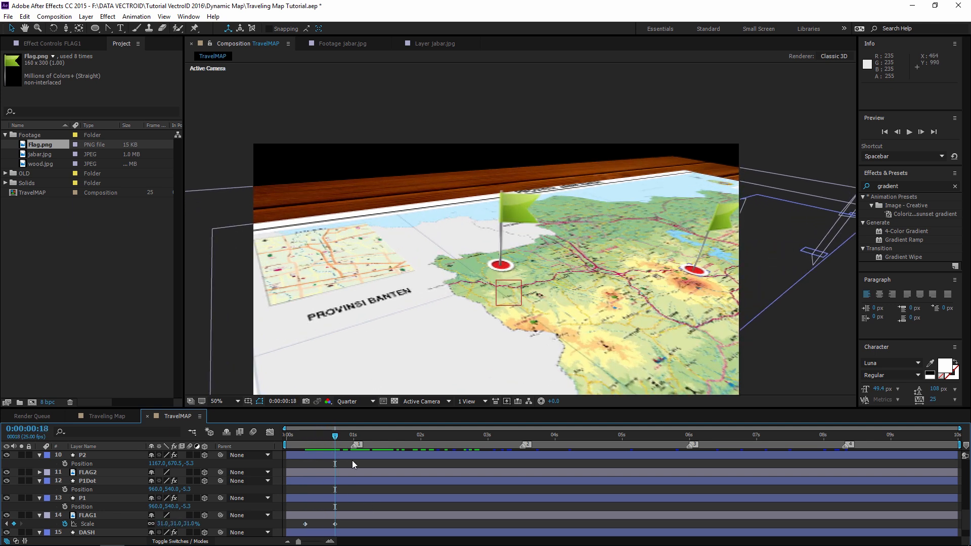
# Add an expression to FLAG1's Scale property
pyautogui.click(84, 515)
pyautogui.scroll(-1, 96, 510)
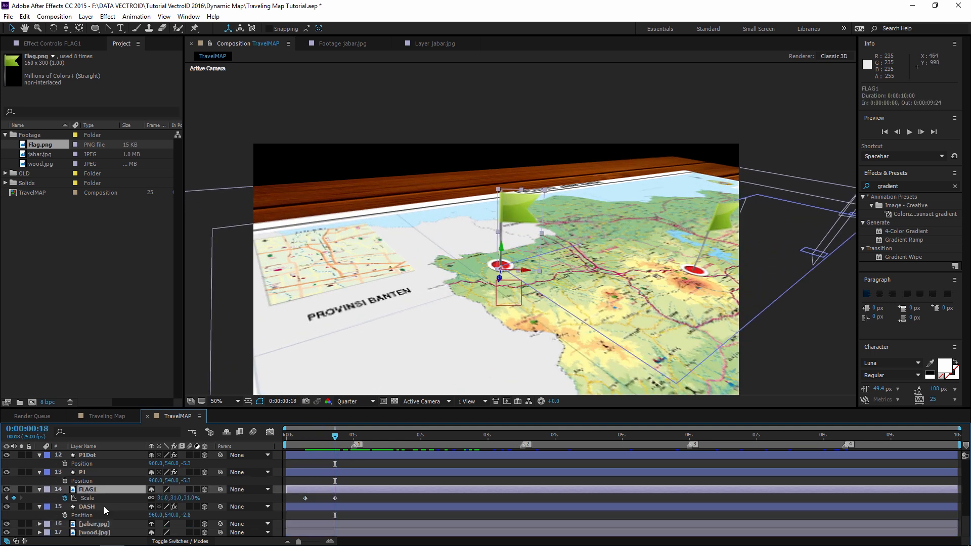
pyautogui.click(90, 498)
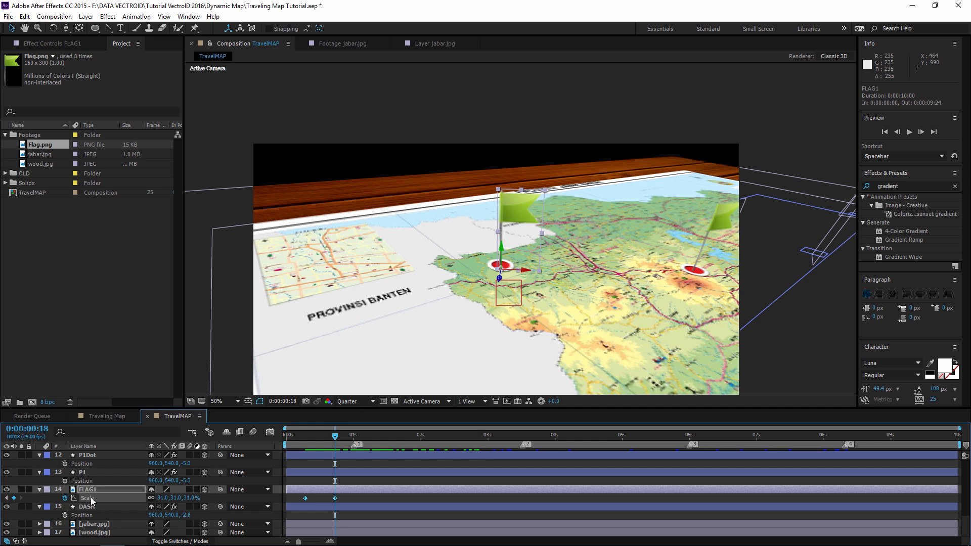
pyautogui.keyDown('alt'); pyautogui.click(65, 498); pyautogui.keyUp('alt')
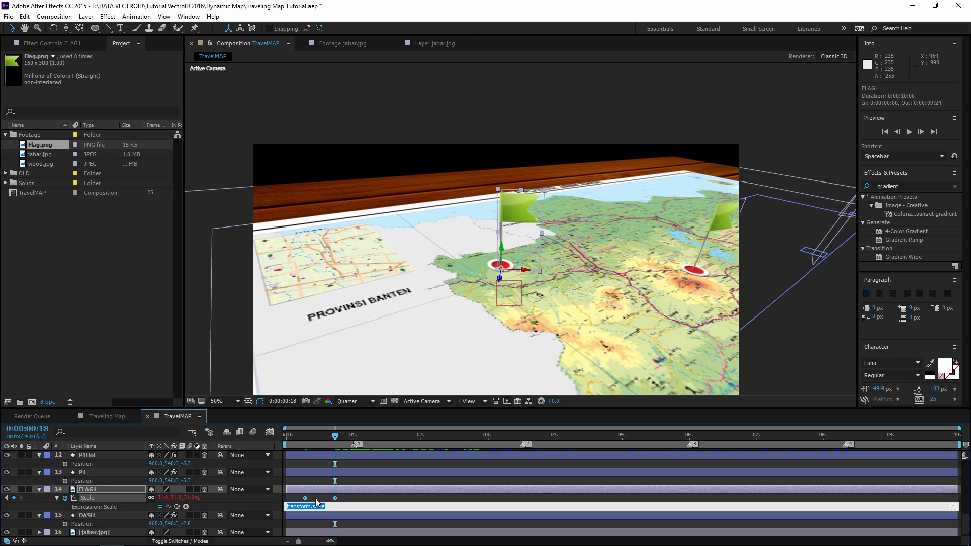
# Switch to Notepad, copy the entire outElastic code from Ease and Wizz.txt, and return to After Effects
pyautogui.hotkey('alt', 'Tab')
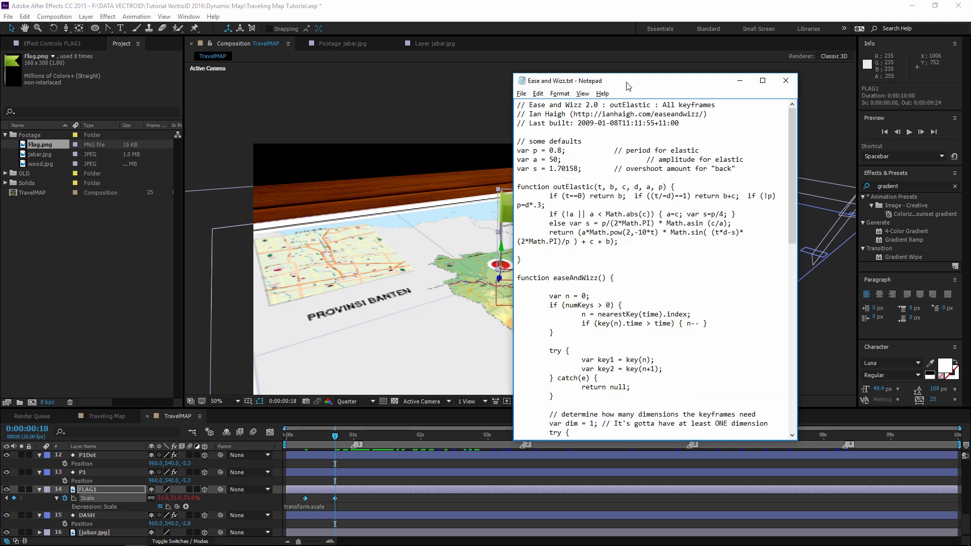
pyautogui.moveTo(628, 86); pyautogui.dragTo(621, 80)
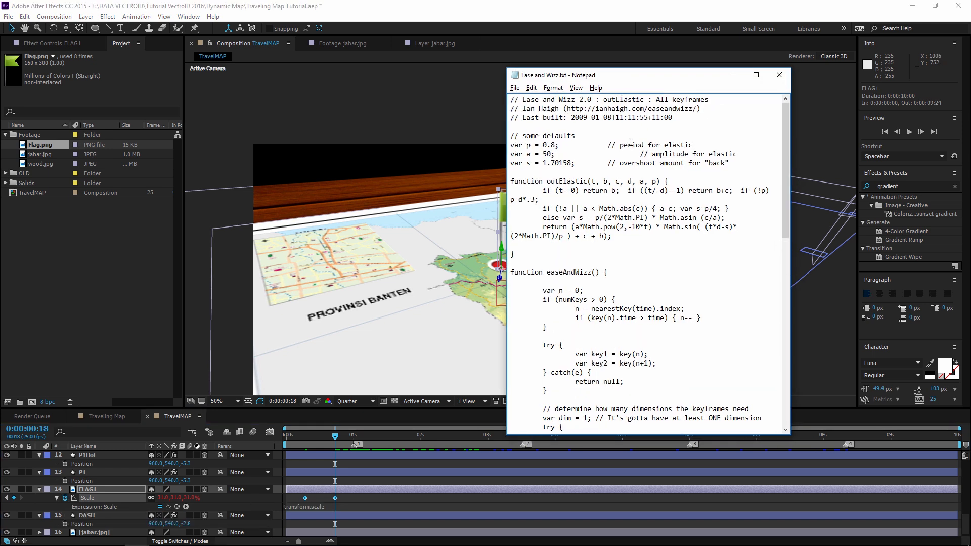
pyautogui.hotkey('ctrl', 'a')
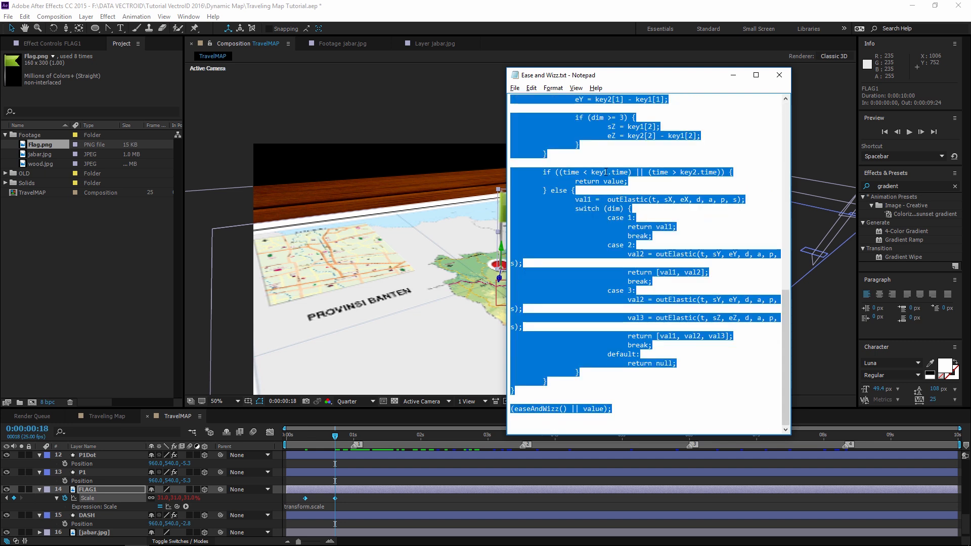
pyautogui.hotkey('alt', 'Tab')
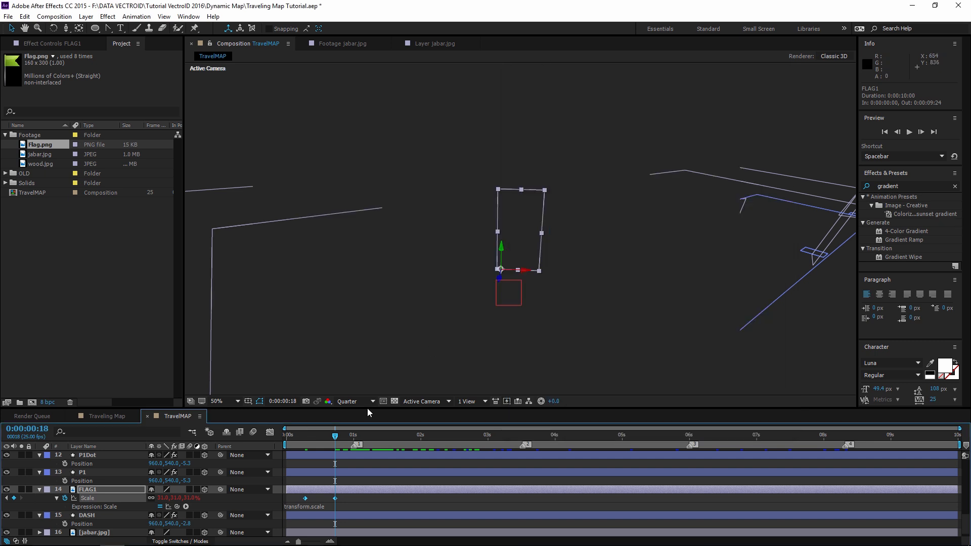
# Replace FLAG1's default scale expression with the copied Ease and Wizz code and move its second scale keyframe to 1:00
pyautogui.click(353, 500)
pyautogui.click(97, 506)
pyautogui.click(97, 510)
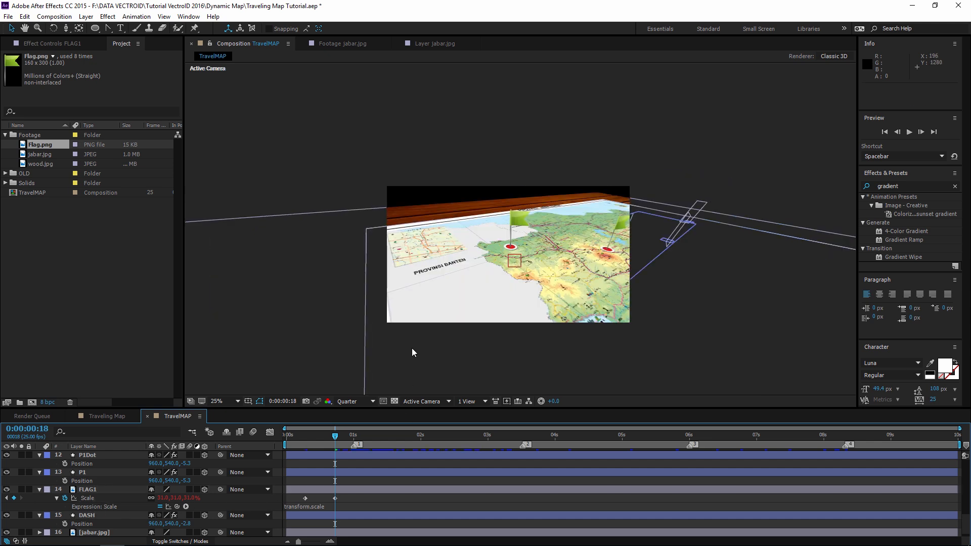
pyautogui.click(299, 506)
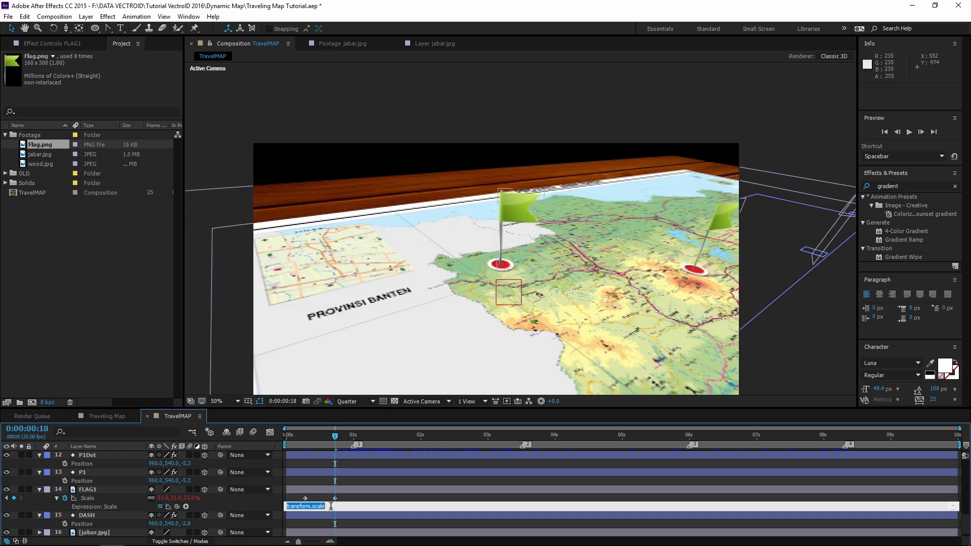
pyautogui.press('BackSpace')
pyautogui.hotkey('ctrl', 'v')
pyautogui.click(334, 501)
pyautogui.moveTo(336, 499); pyautogui.dragTo(354, 501)
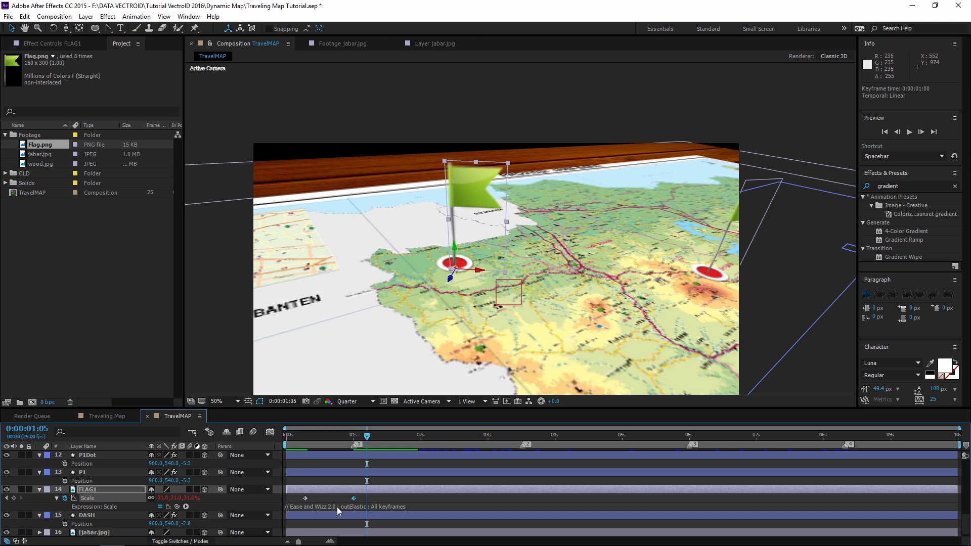
# Set the elastic amplitude variable a to 100 in FLAG1's scale expression
pyautogui.click(344, 507)
pyautogui.click(329, 510)
pyautogui.scroll(-1, 330, 514)
pyautogui.scroll(-1, 324, 515)
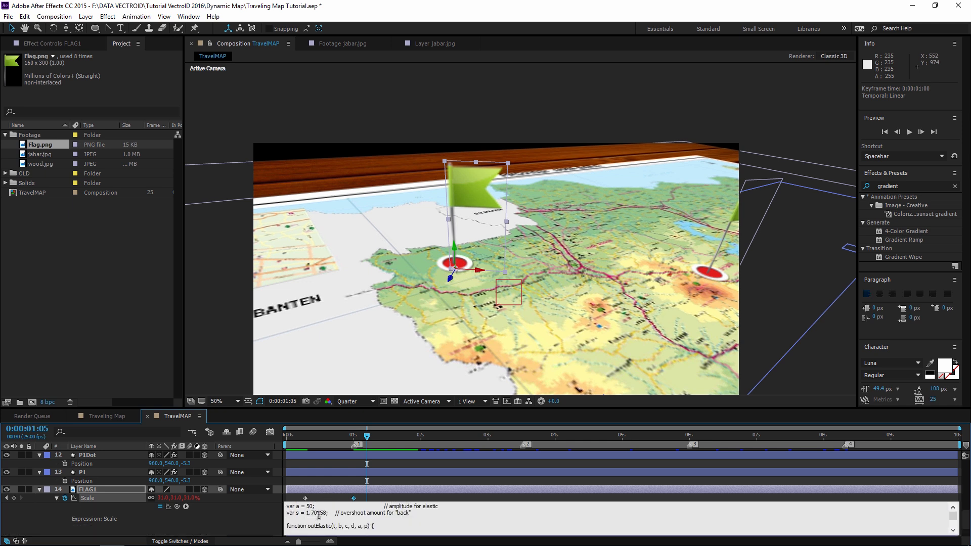
pyautogui.scroll(1, 317, 517)
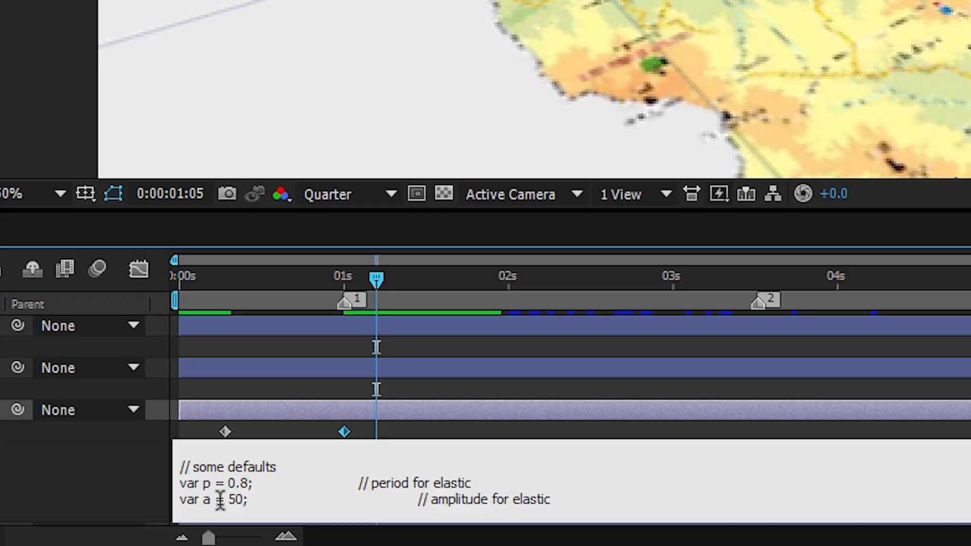
pyautogui.doubleClick(309, 526)
pyautogui.write('100')
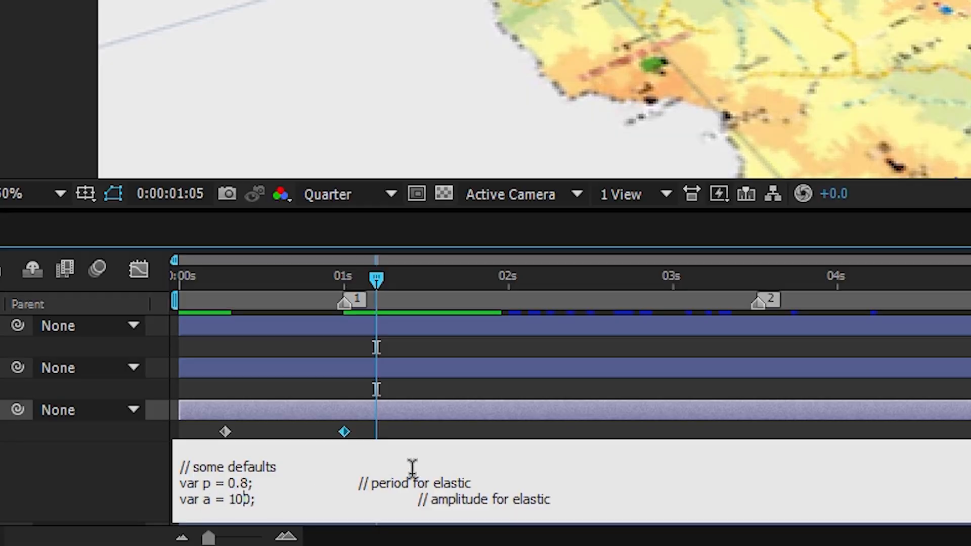
pyautogui.click(423, 437)
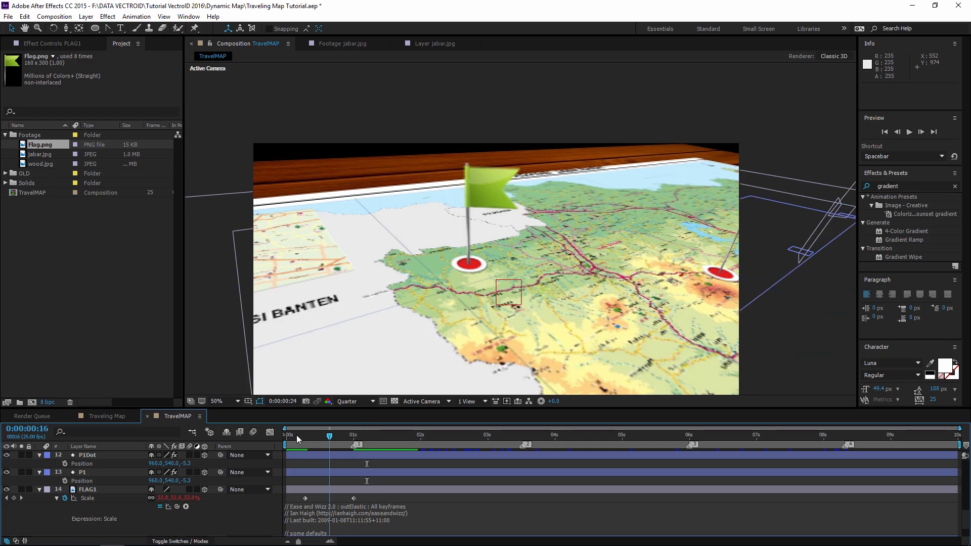
# Preview FLAG1's elastic scale animation from the start and check the amplitude line in its expression
pyautogui.press('space')
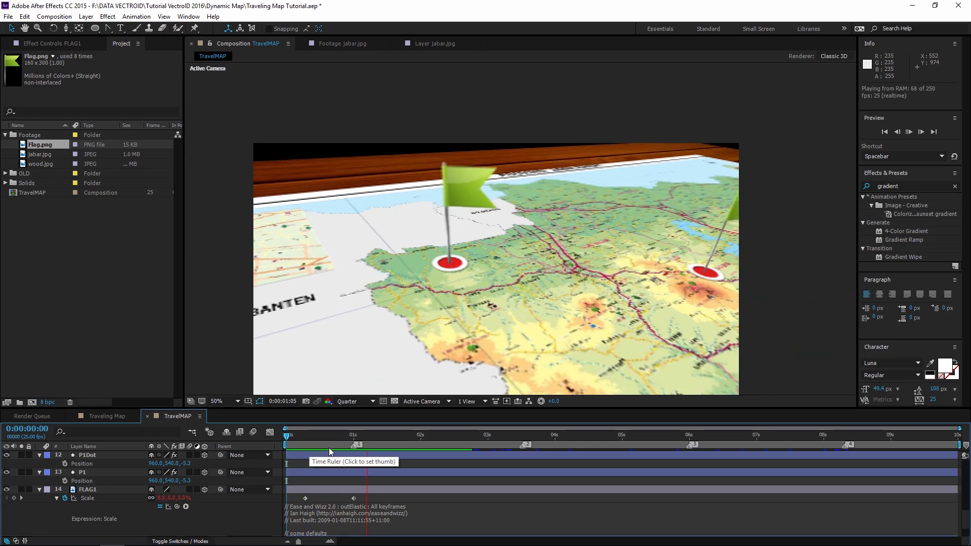
pyautogui.press('space')
pyautogui.click(340, 514)
pyautogui.scroll(-1, 331, 517)
pyautogui.click(313, 525)
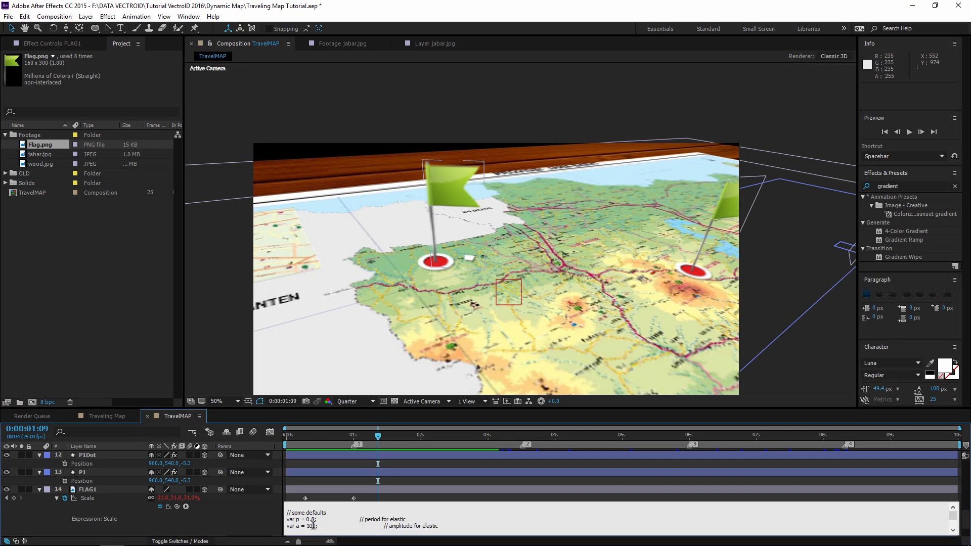
pyautogui.click(375, 495)
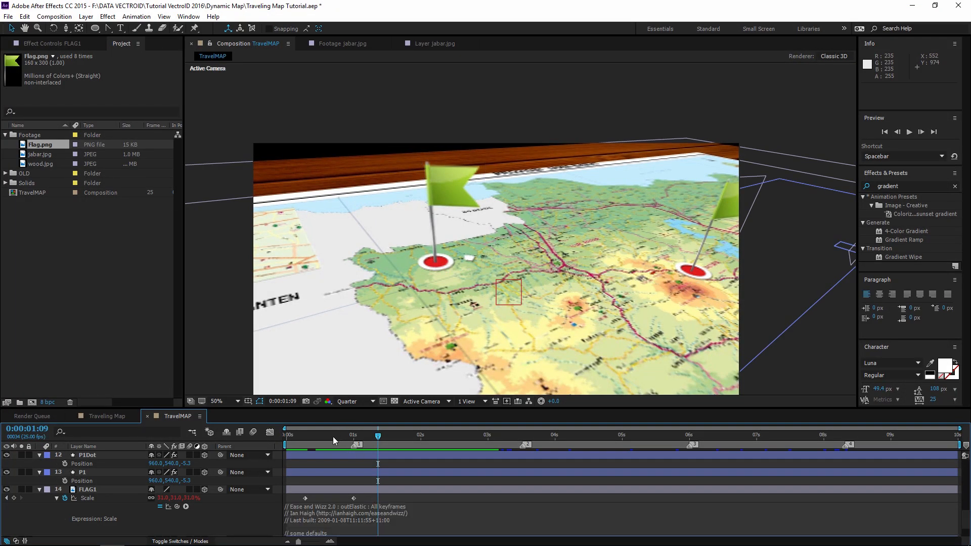
pyautogui.press('Home')
pyautogui.press('space')
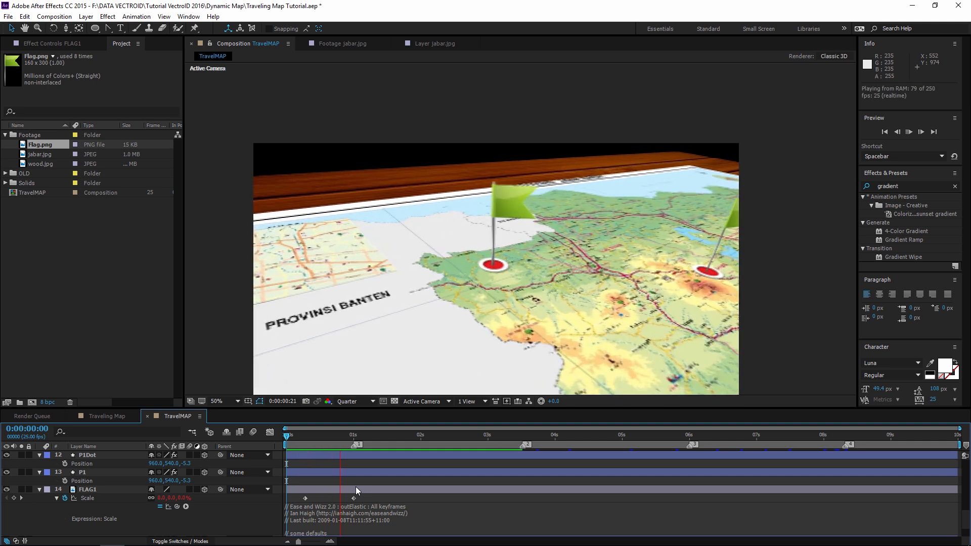
pyautogui.click(386, 490)
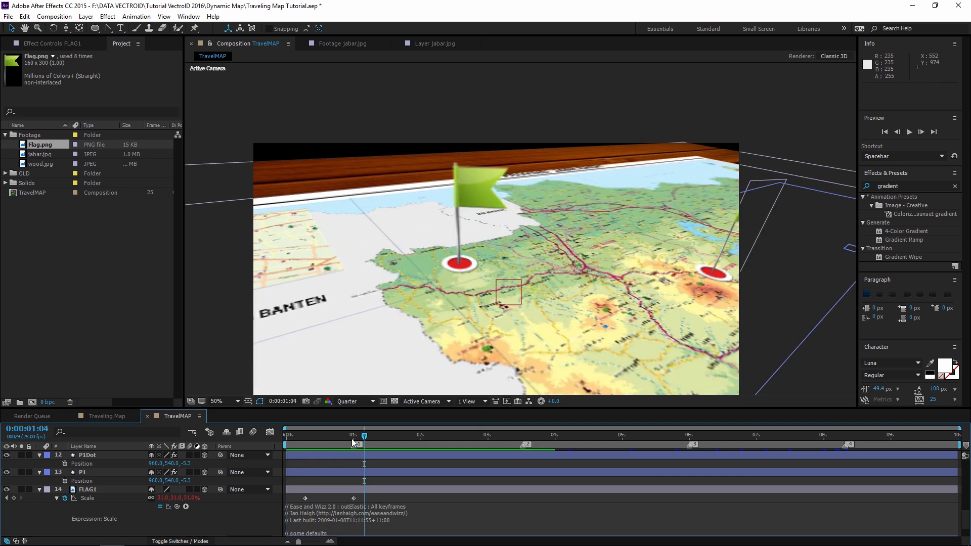
pyautogui.click(352, 437)
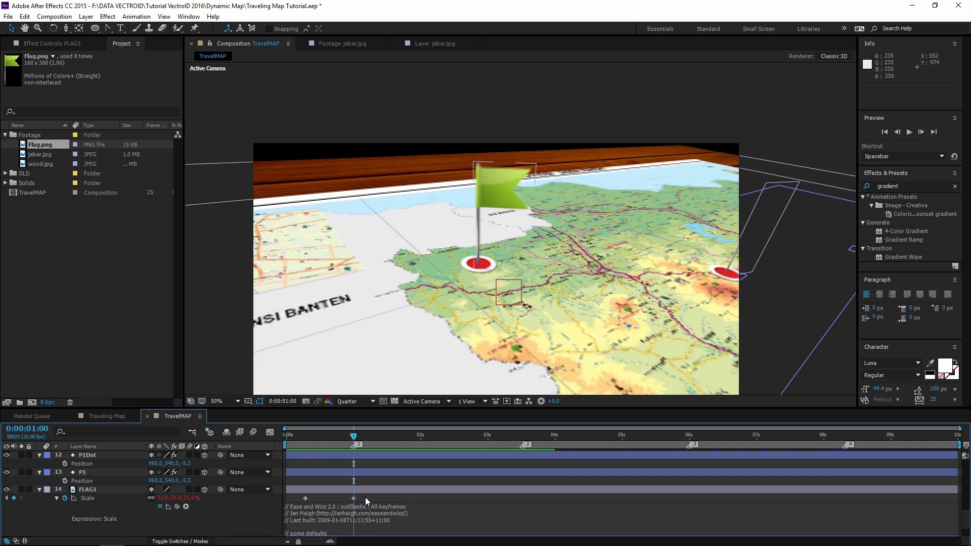
# Delay FLAG1's scale keyframes to begin near 0:00:00:16 and shift the P1Dot layer to start at 0:00:00:16
pyautogui.moveTo(362, 500); pyautogui.dragTo(329, 499)
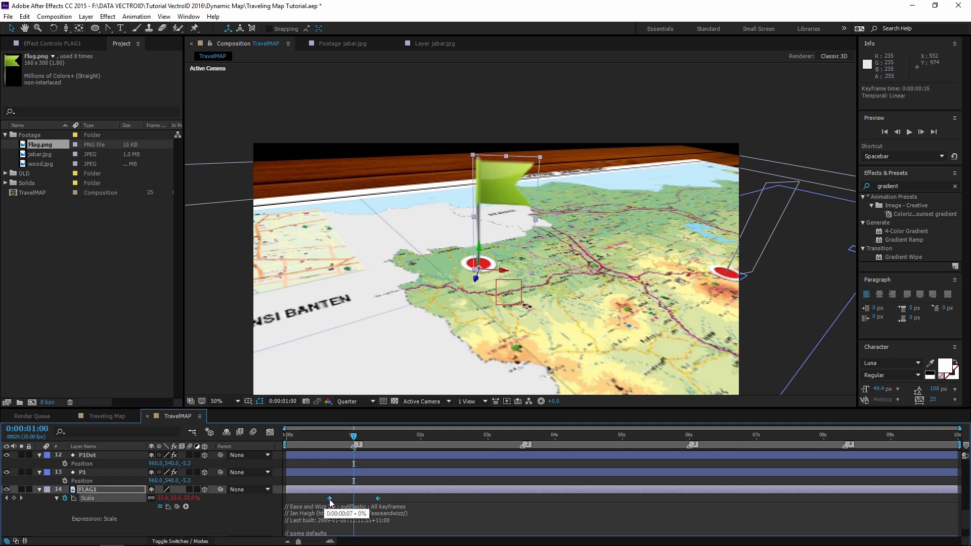
pyautogui.click(341, 483)
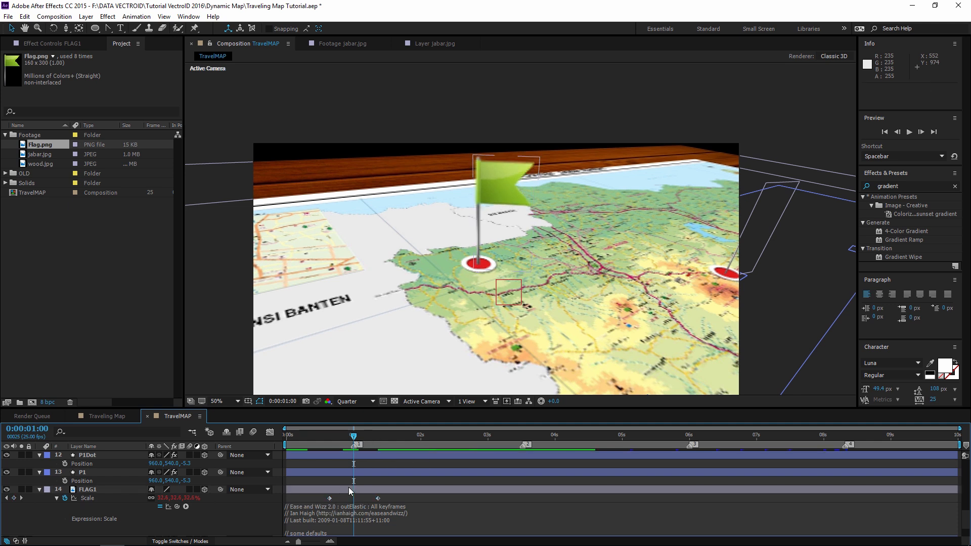
pyautogui.scroll(1, 90, 473)
pyautogui.click(87, 483)
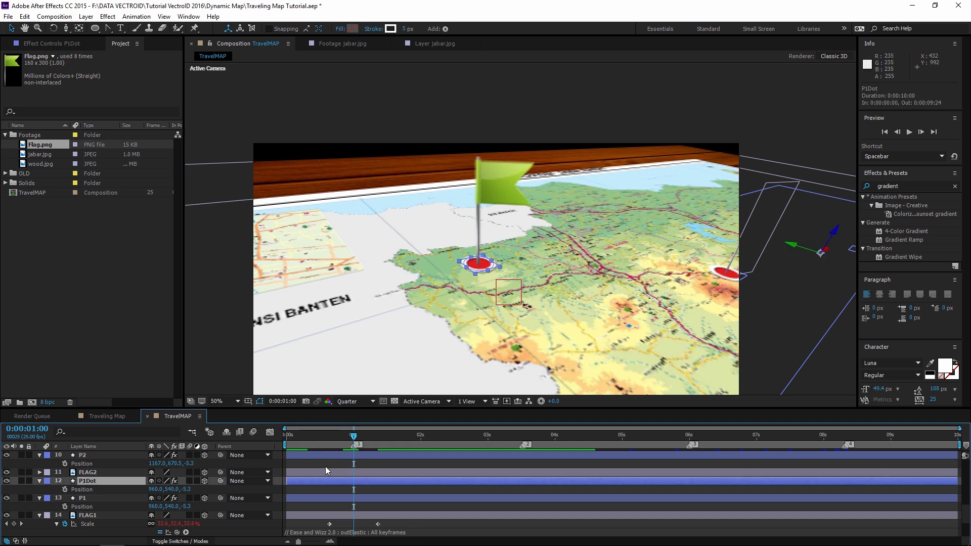
pyautogui.moveTo(288, 479); pyautogui.dragTo(338, 482)
pyautogui.click(331, 508)
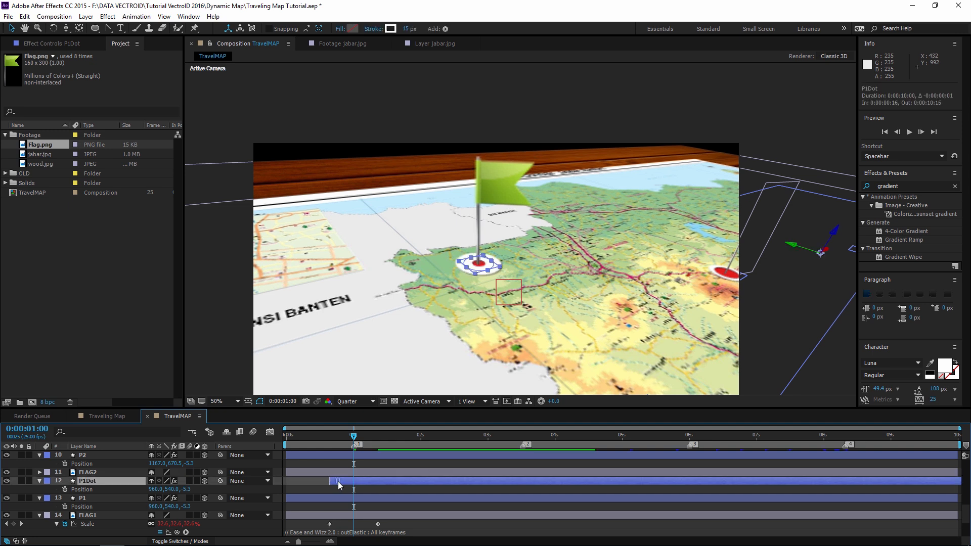
pyautogui.click(314, 479)
pyautogui.moveTo(314, 438); pyautogui.dragTo(375, 441)
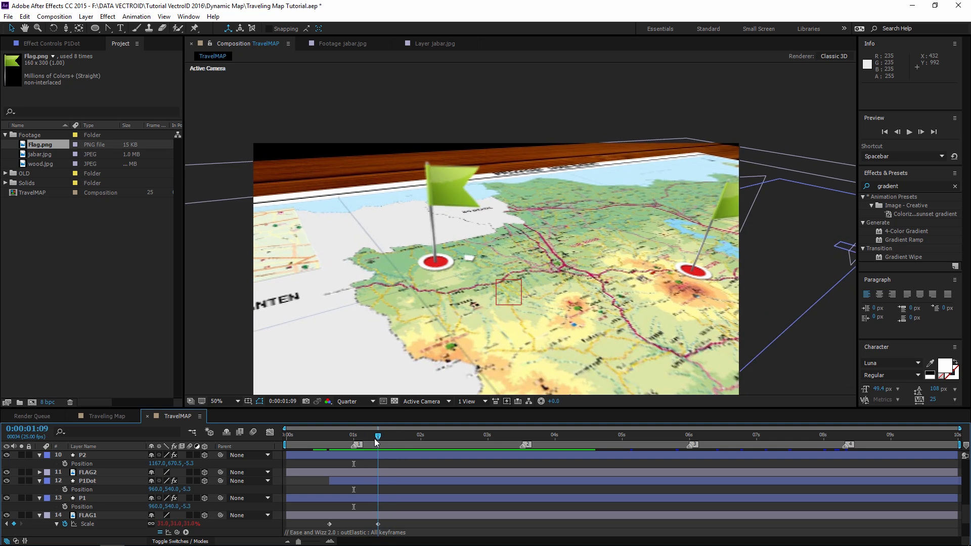
# Copy both FLAG1 scale keyframes and paste them onto the FLAG2 layer starting at 0:00:03:06
pyautogui.click(96, 516)
pyautogui.click(100, 525)
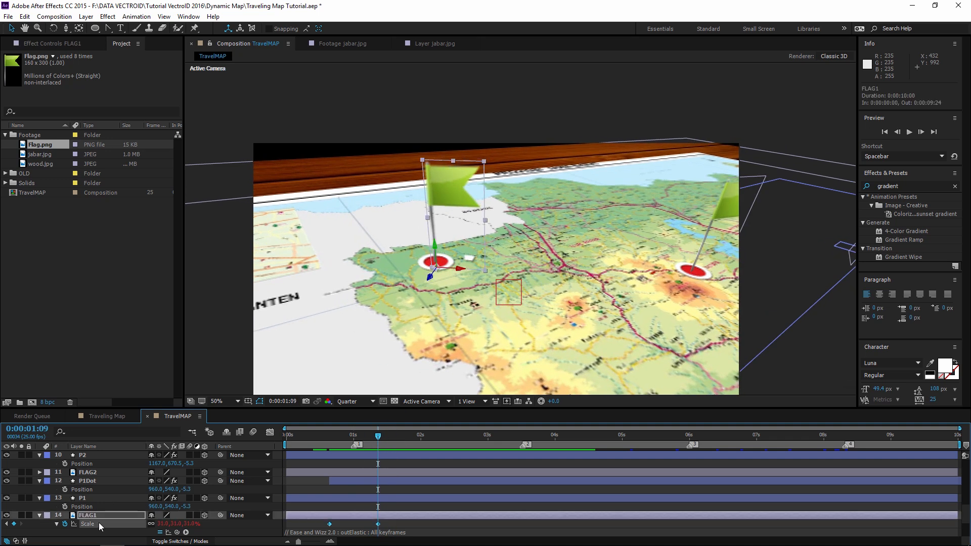
pyautogui.click(24, 17)
pyautogui.click(51, 76)
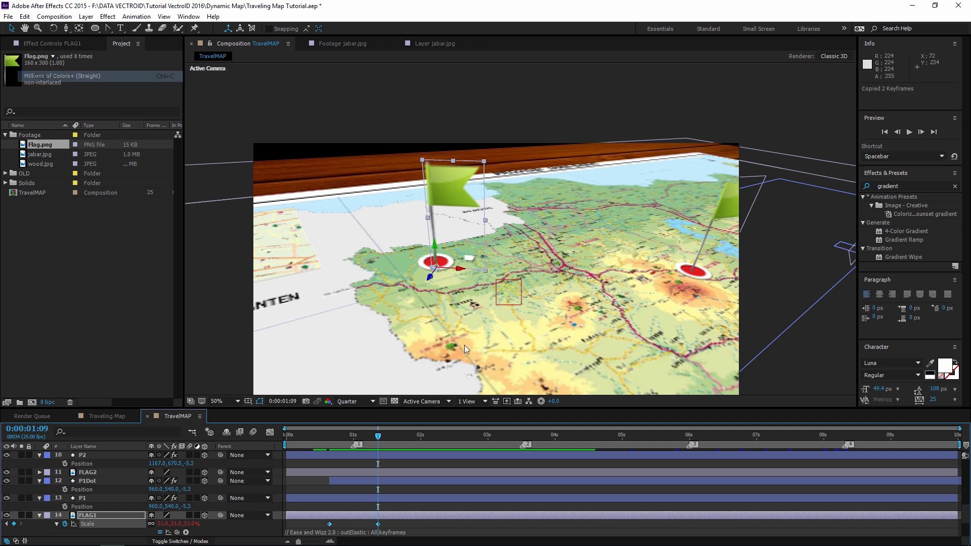
pyautogui.click(100, 472)
pyautogui.click(521, 435)
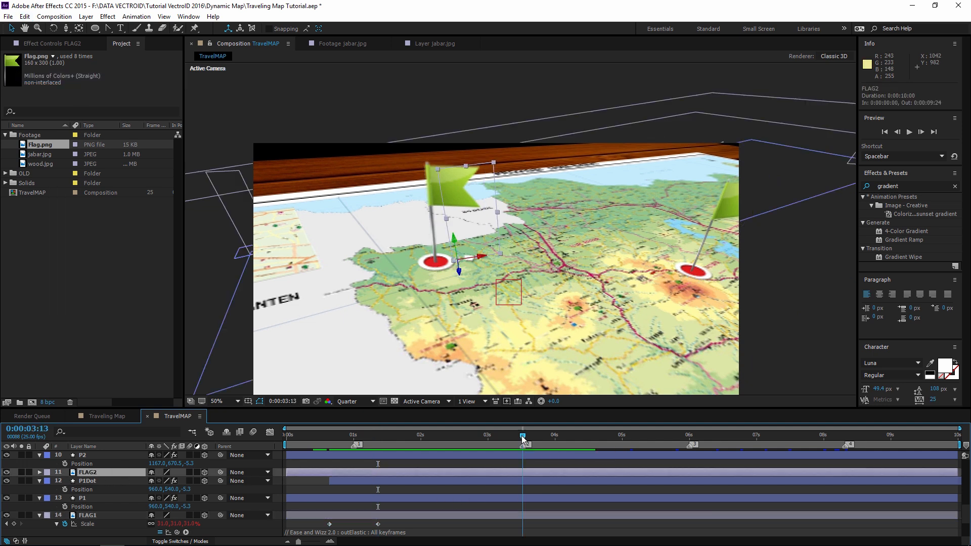
pyautogui.moveTo(523, 435); pyautogui.dragTo(504, 436)
pyautogui.click(24, 16)
pyautogui.click(56, 122)
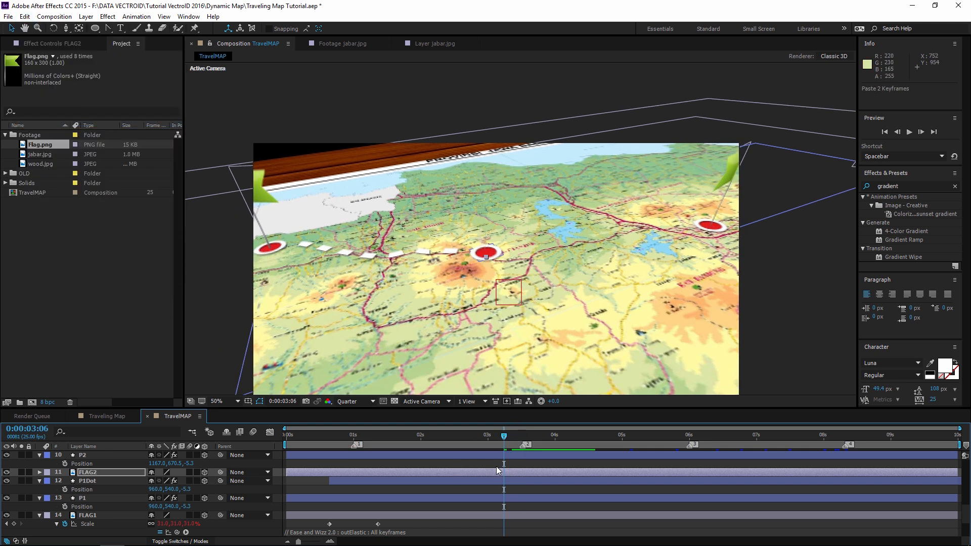
pyautogui.click(524, 481)
pyautogui.moveTo(513, 445); pyautogui.dragTo(518, 443)
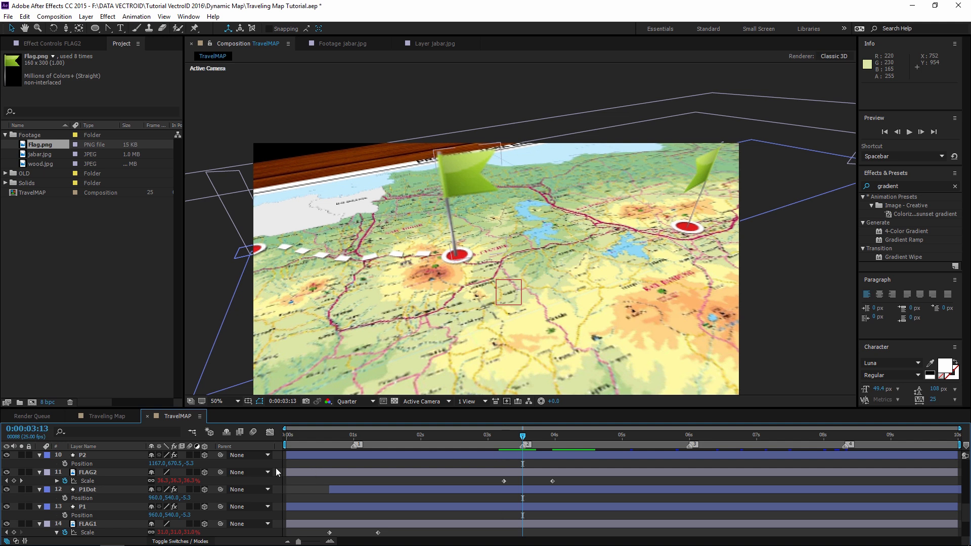
# Shift the P2Dot layer so it starts just before FLAG2's first scale keyframe
pyautogui.scroll(1, 276, 468)
pyautogui.click(87, 464)
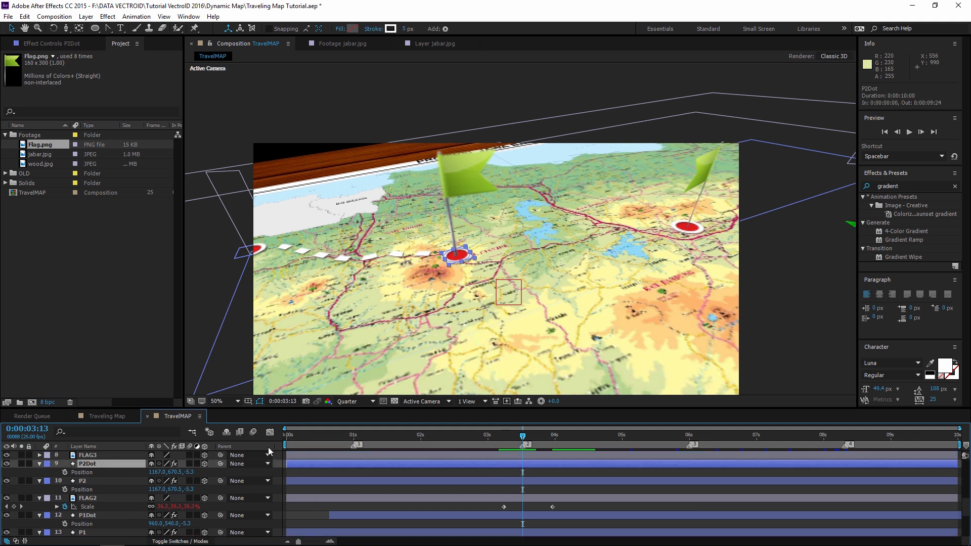
pyautogui.moveTo(302, 468); pyautogui.dragTo(512, 438)
pyautogui.click(509, 447)
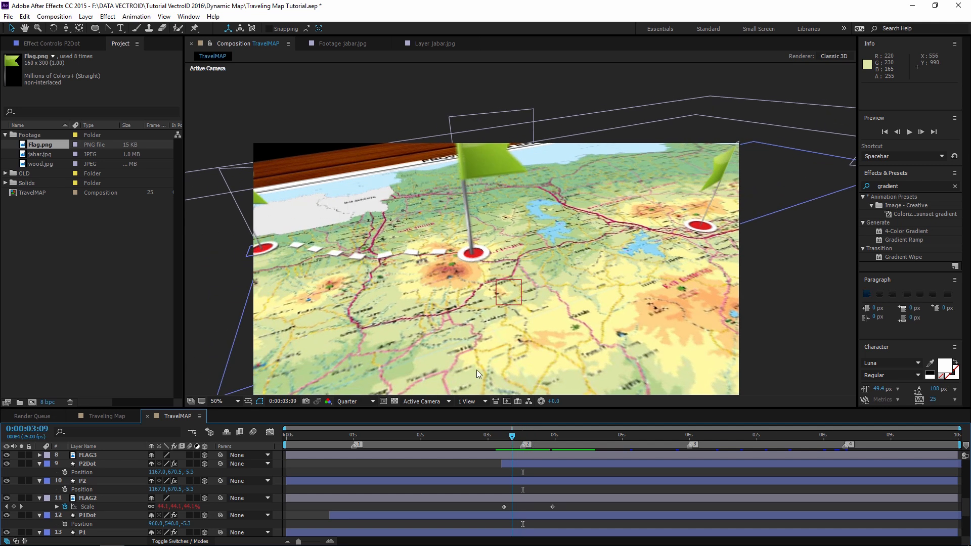
# At 0:00:03:13, set the NULL layer's Y position to 493 and its scale to 26.8%
pyautogui.scroll(8, 521, 475)
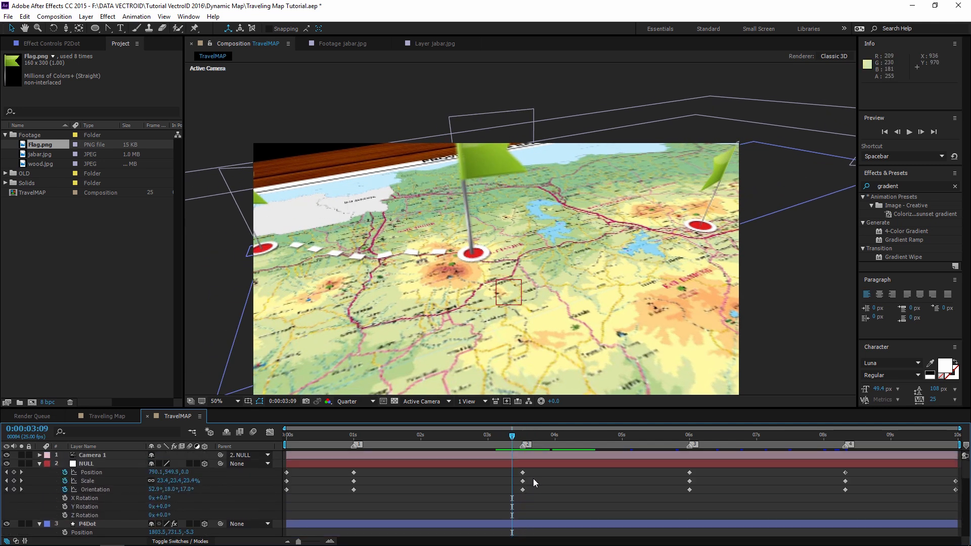
pyautogui.click(527, 464)
pyautogui.press('k')
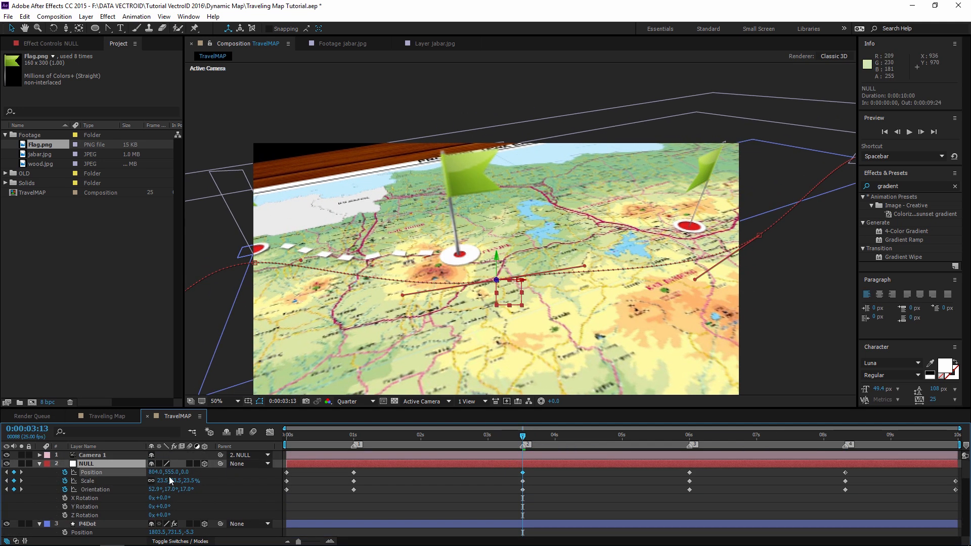
pyautogui.moveTo(171, 472)
pyautogui.mouseDown()
pyautogui.moveTo(144, 501)
pyautogui.moveTo(179, 480)
pyautogui.mouseUp()
pyautogui.click(196, 497)
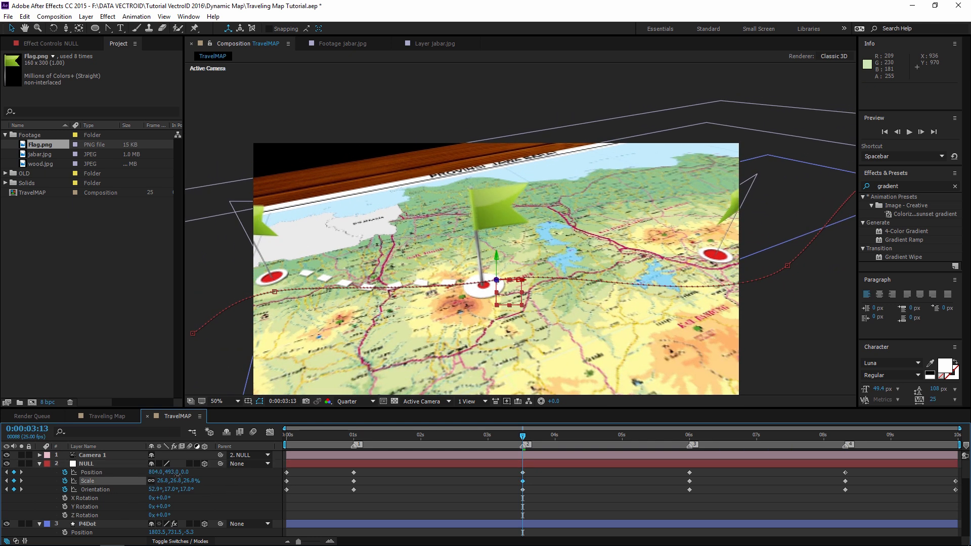
# Paste the elastic scale keyframes onto FLAG3 and FLAG4, and offset P3Dot and P4Dot to start alongside them
pyautogui.moveTo(513, 434); pyautogui.dragTo(691, 445)
pyautogui.scroll(-4, 698, 487)
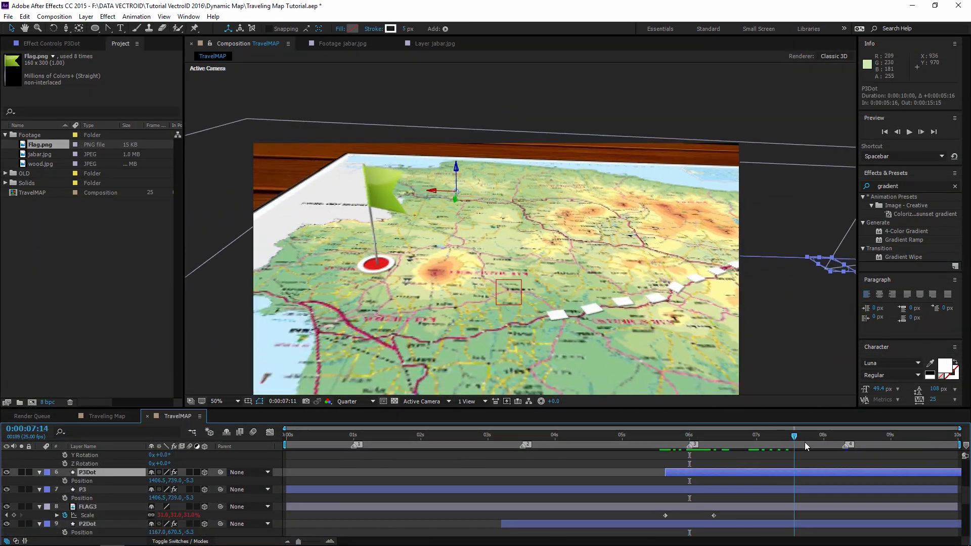
pyautogui.moveTo(805, 442); pyautogui.dragTo(845, 439)
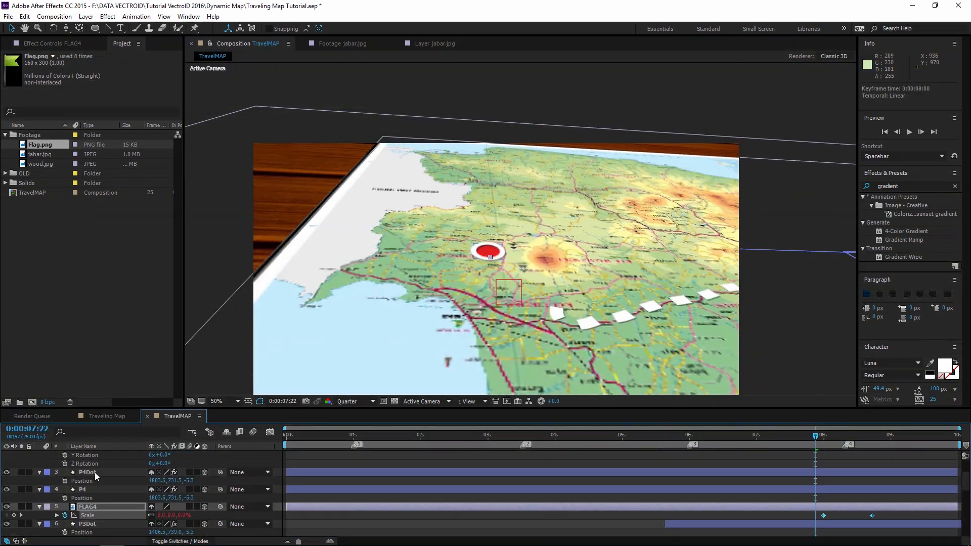
# Preview the map animation from the start and collapse the expanded layer properties
pyautogui.press('space')
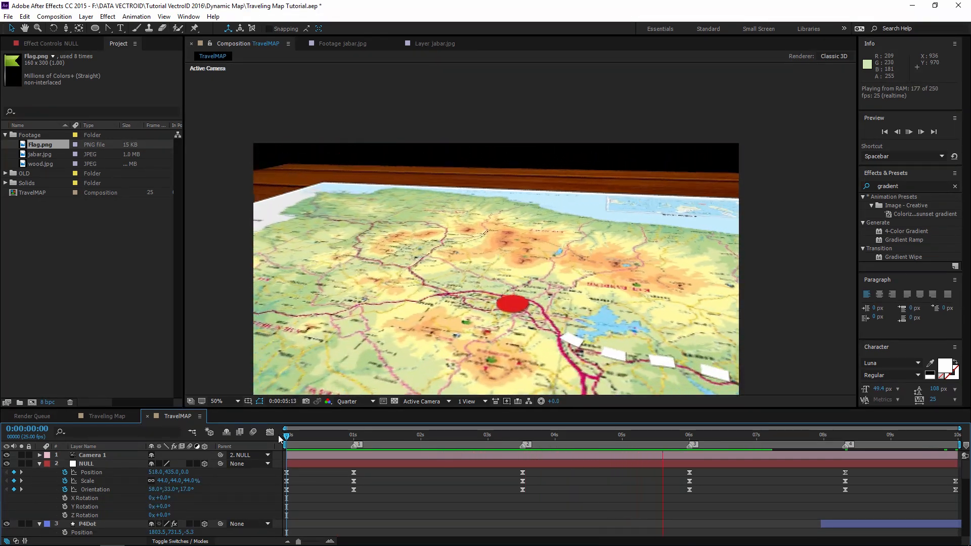
pyautogui.click(40, 464)
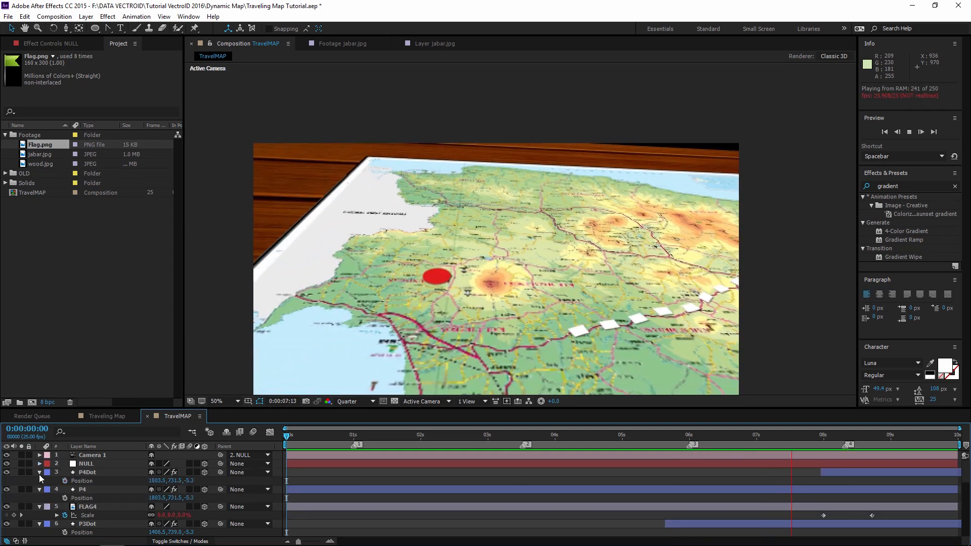
pyautogui.click(39, 473)
pyautogui.click(40, 490)
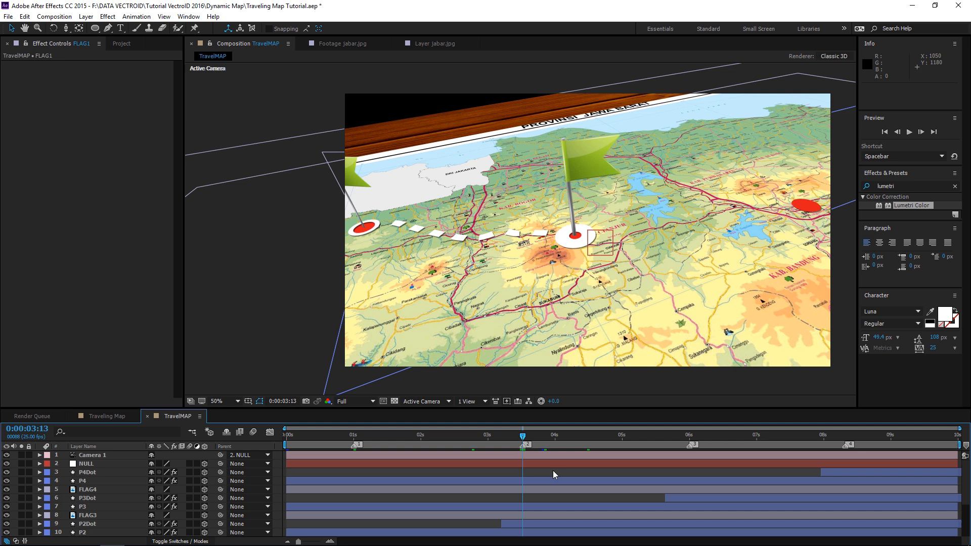
# Add a new adjustment layer to TravelMAP and name it DOF BLUR
pyautogui.click(86, 16)
pyautogui.moveTo(106, 27)
pyautogui.click(299, 96)
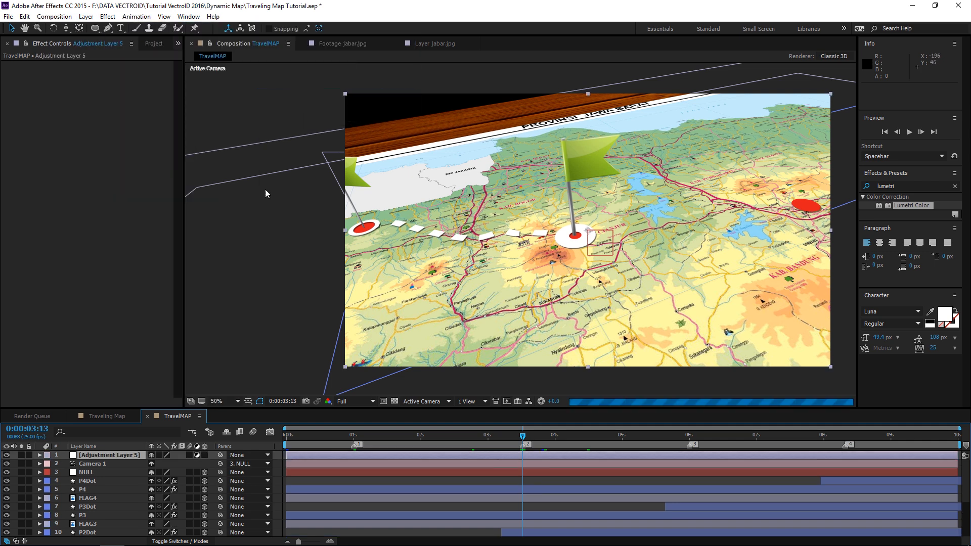
pyautogui.press('Return')
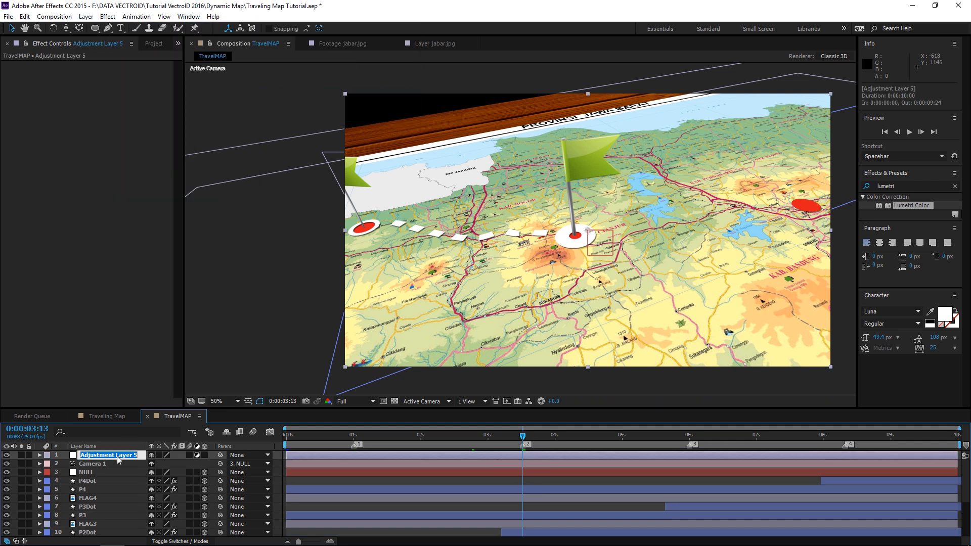
pyautogui.write('DOF BLUR')
pyautogui.press('Return')
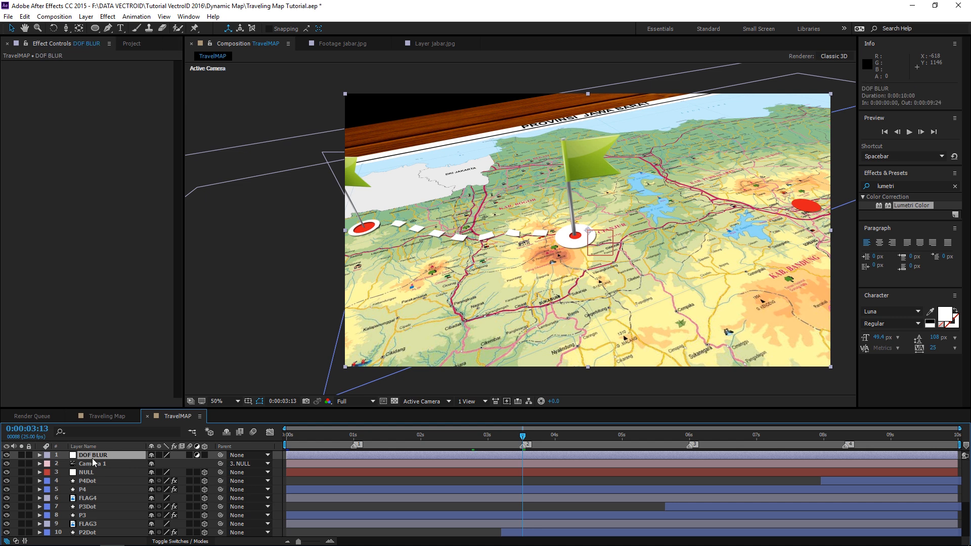
# Draw a closed Pen mask on DOF BLUR around the far part of the map, extending beyond the frame edges
pyautogui.click(108, 29)
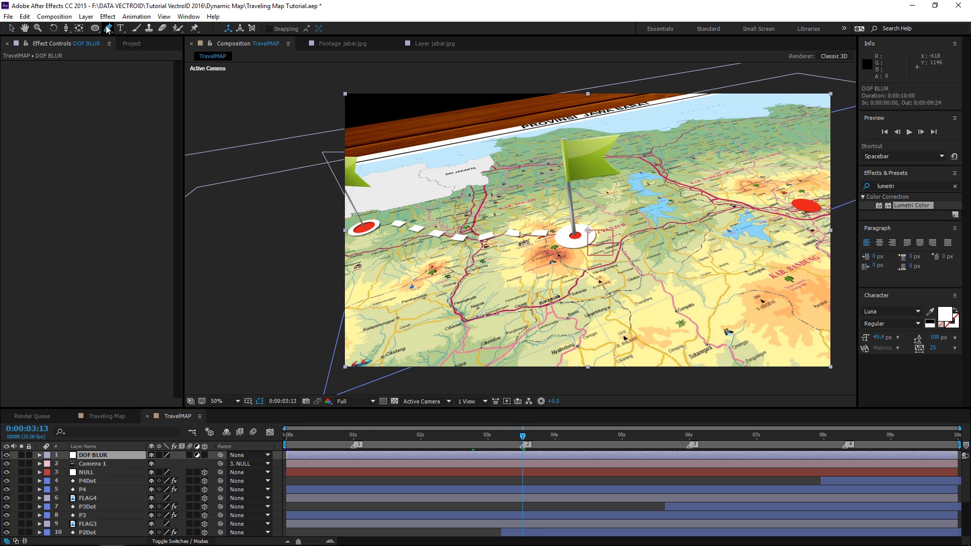
pyautogui.scroll(-2, 385, 190)
pyautogui.moveTo(426, 202); pyautogui.dragTo(389, 208)
pyautogui.scroll(2, 385, 213)
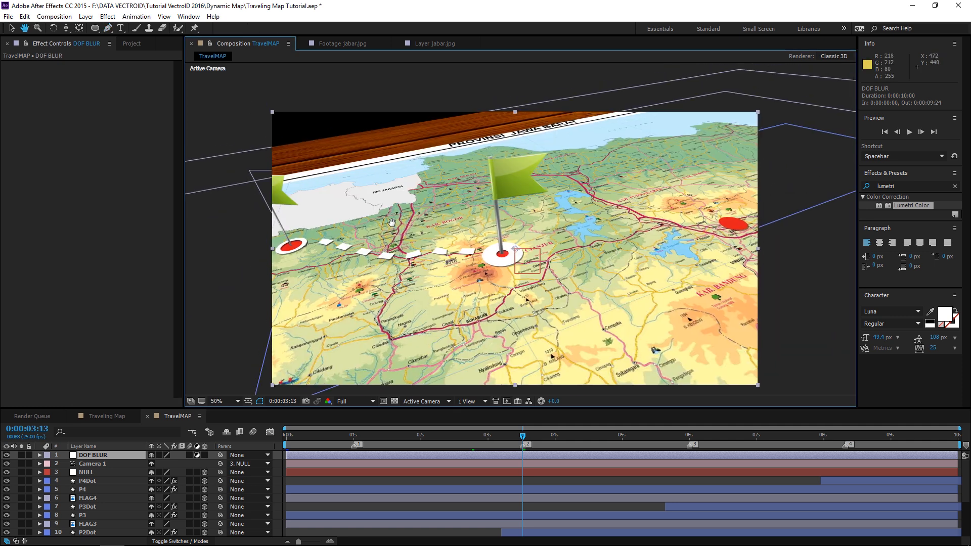
pyautogui.click(219, 252)
pyautogui.moveTo(731, 151); pyautogui.dragTo(809, 103)
pyautogui.scroll(-2, 807, 104)
pyautogui.click(677, 101)
pyautogui.moveTo(423, 118); pyautogui.dragTo(402, 123)
pyautogui.moveTo(318, 185); pyautogui.dragTo(325, 206)
pyautogui.click(369, 240)
# Draw a second closed Pen mask on DOF BLUR around the foreground part of the map, extending beyond the frame
pyautogui.moveTo(394, 314); pyautogui.dragTo(396, 305)
pyautogui.click(375, 305)
pyautogui.moveTo(506, 286); pyautogui.dragTo(535, 282)
pyautogui.moveTo(648, 270); pyautogui.dragTo(689, 299)
pyautogui.moveTo(657, 330); pyautogui.dragTo(605, 330)
pyautogui.moveTo(440, 331); pyautogui.dragTo(409, 333)
pyautogui.moveTo(359, 325); pyautogui.dragTo(361, 315)
pyautogui.click(376, 305)
# Apply the Camera Lens Blur effect to the masked DOF BLUR layer
pyautogui.scroll(2, 399, 305)
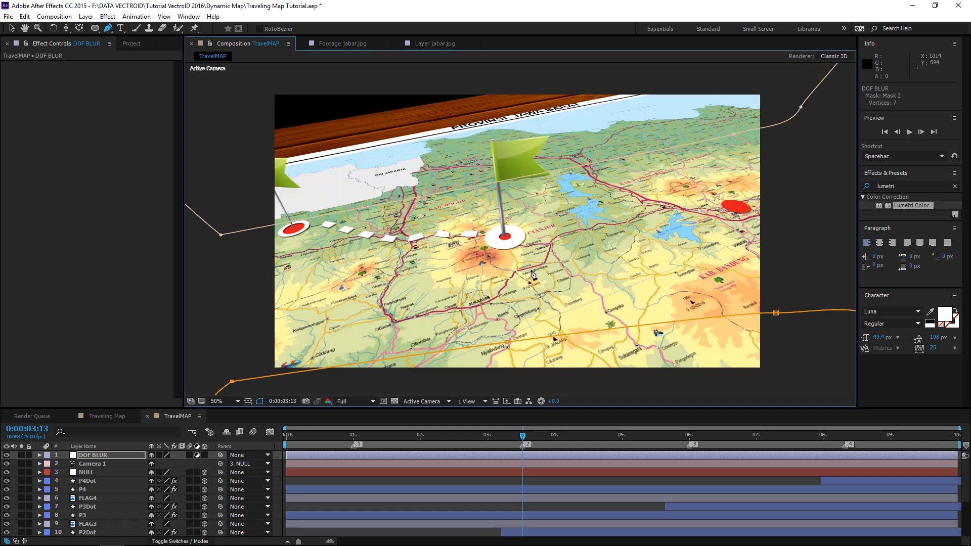
pyautogui.moveTo(501, 260); pyautogui.dragTo(518, 265)
pyautogui.moveTo(332, 188); pyautogui.dragTo(331, 177)
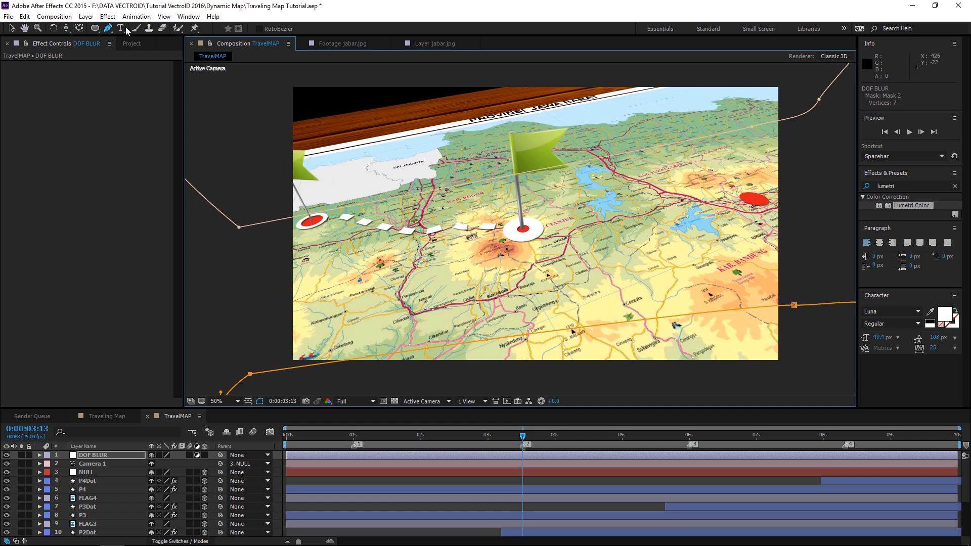
pyautogui.click(108, 16)
pyautogui.moveTo(135, 90)
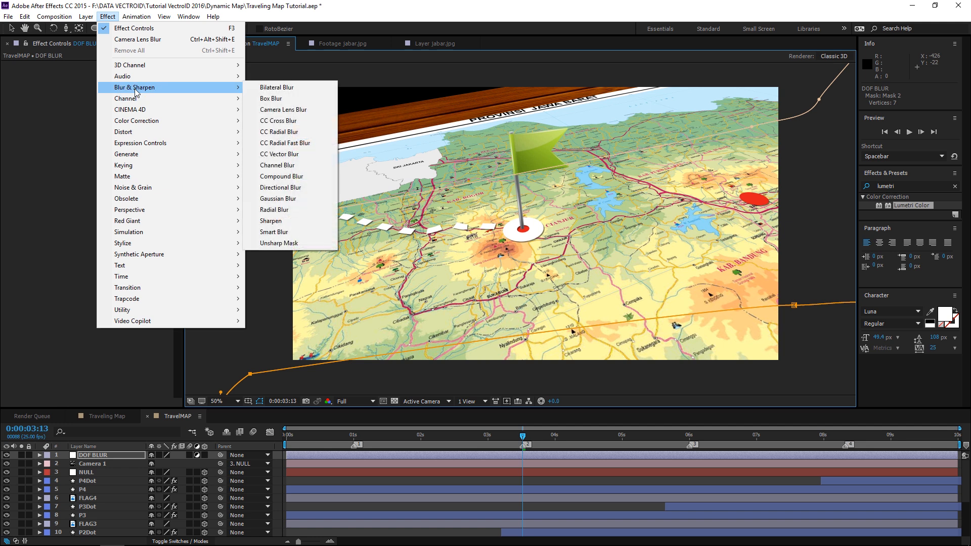
pyautogui.click(296, 110)
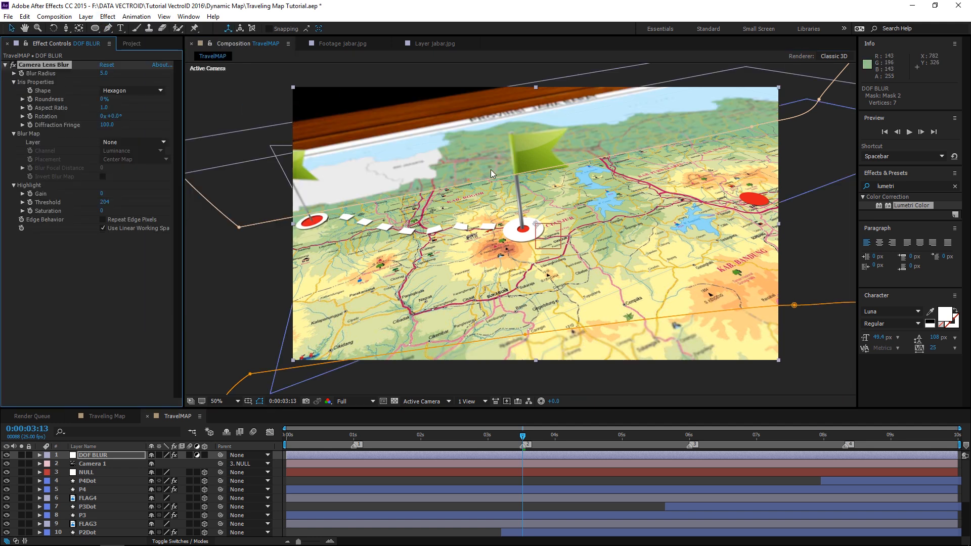
# Set the Mask Feather of both Mask 1 and Mask 2 on DOF BLUR to 150 pixels
pyautogui.click(93, 456)
pyautogui.press('f')
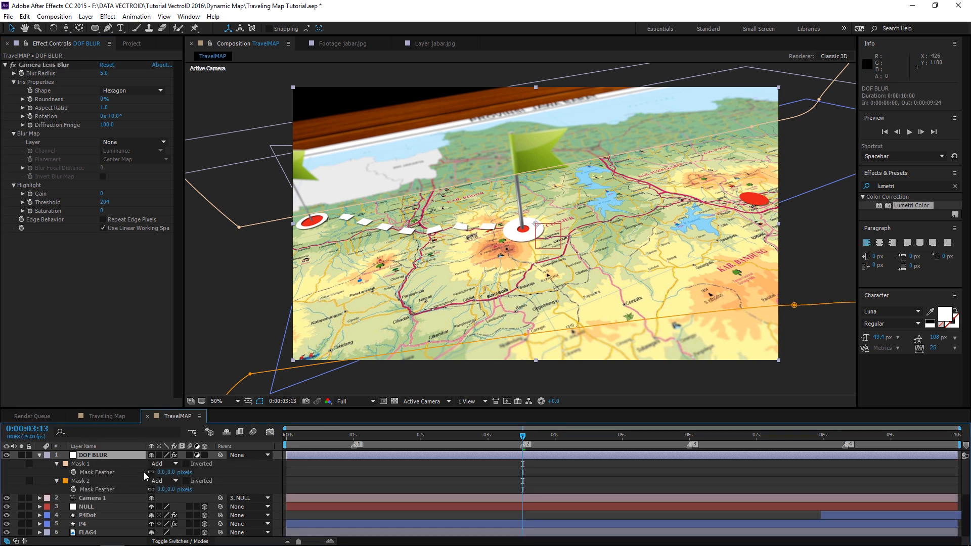
pyautogui.click(160, 473)
pyautogui.write('150')
pyautogui.press('Return')
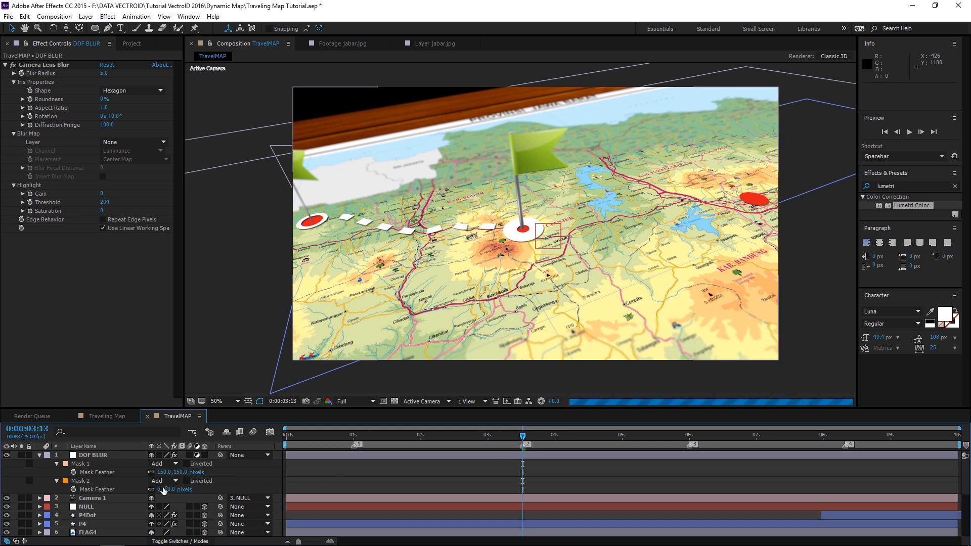
pyautogui.click(160, 489)
pyautogui.write('150')
pyautogui.press('Return')
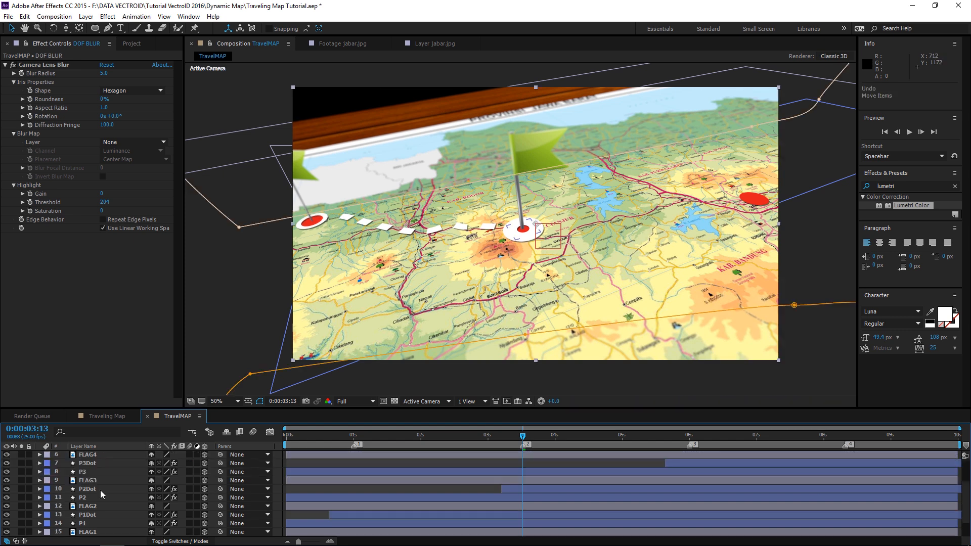
# Move the DOF BLUR layer in the stack to between DASH and jabar.jpg
pyautogui.scroll(3, 100, 493)
pyautogui.moveTo(93, 460); pyautogui.dragTo(89, 524)
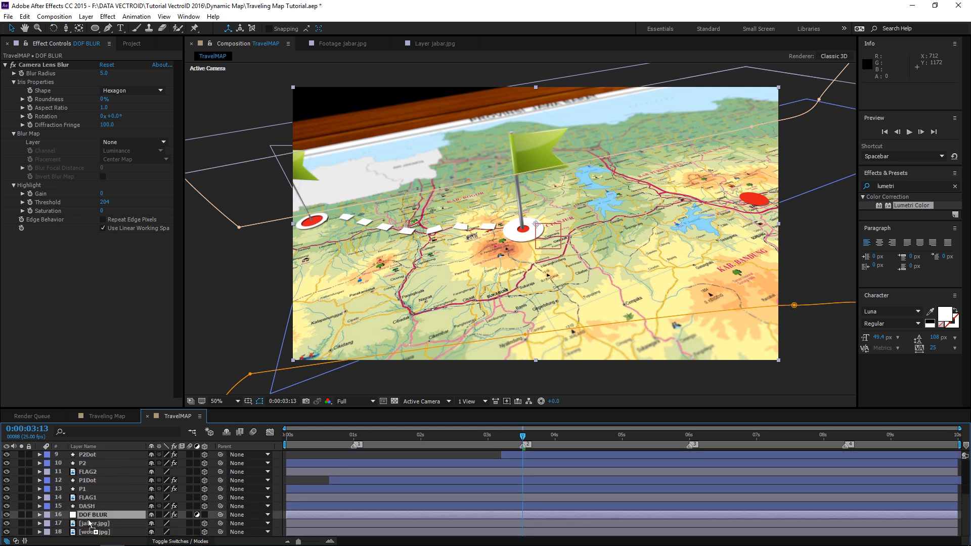
pyautogui.click(434, 456)
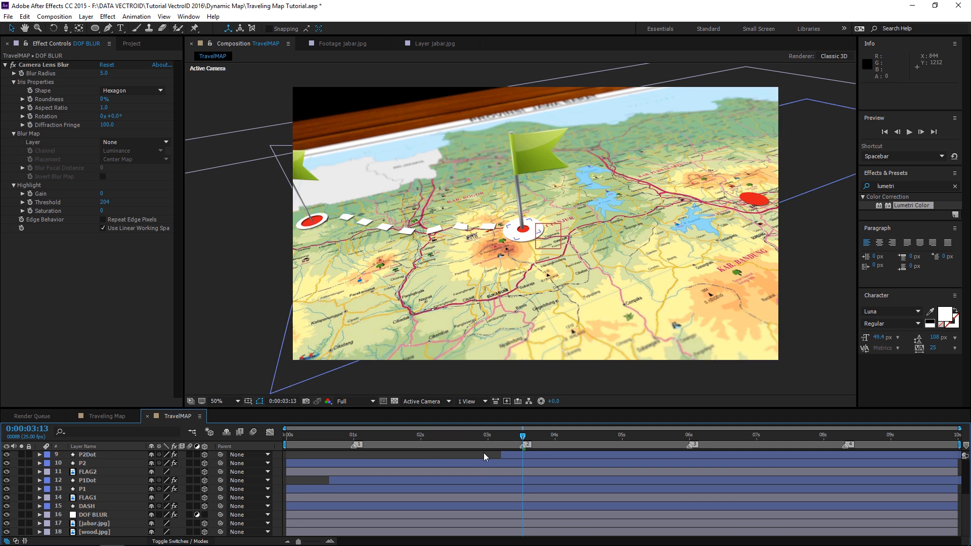
pyautogui.scroll(4, 105, 495)
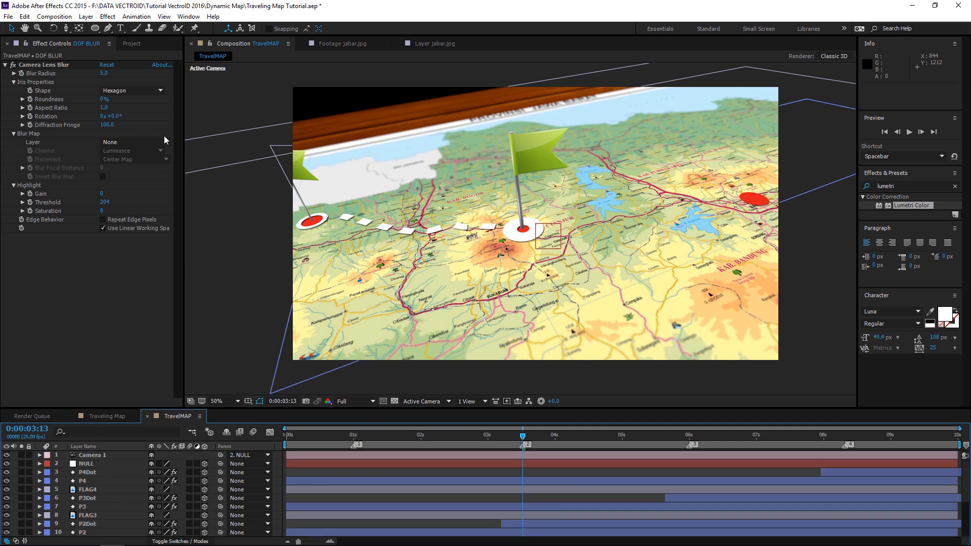
# Create a new 1920 x 1080 px solid named KABUT with a blue color
pyautogui.click(87, 17)
pyautogui.moveTo(98, 29)
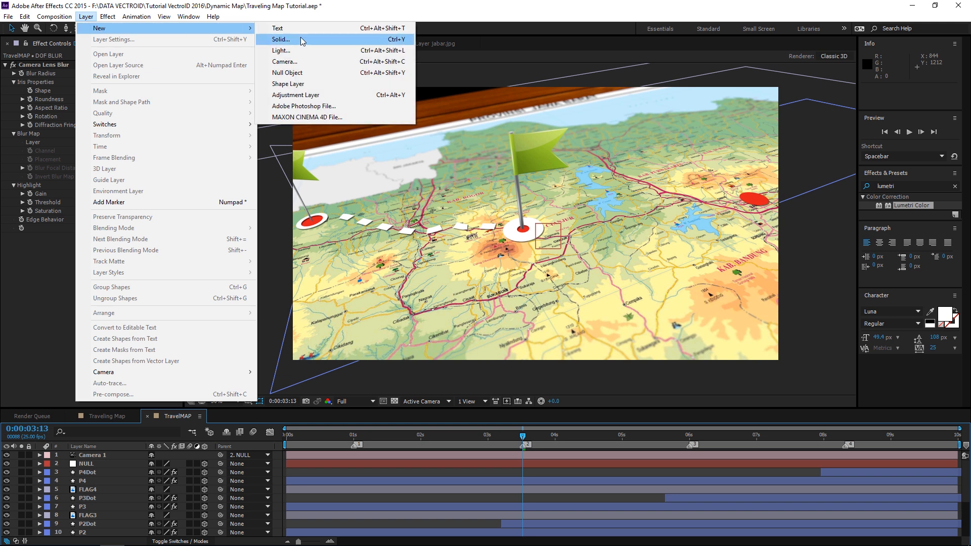
pyautogui.click(301, 38)
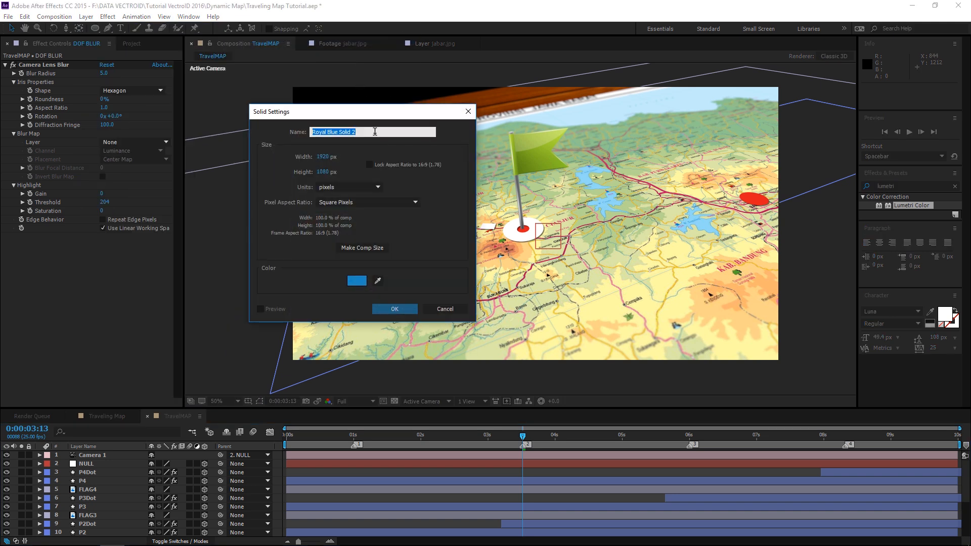
pyautogui.write('KA')
pyautogui.click(357, 281)
pyautogui.click(556, 162)
pyautogui.click(657, 144)
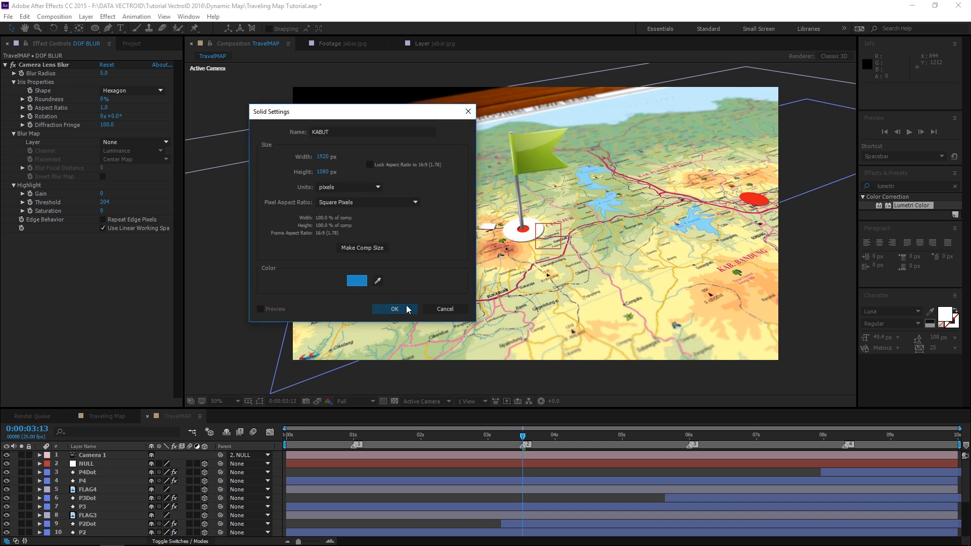
pyautogui.click(408, 309)
# Draw an elliptical mask of about 2976 by 1408 px on KABUT, covering most of the map and extending beyond the frame
pyautogui.click(95, 29)
pyautogui.click(135, 50)
pyautogui.scroll(-3, 399, 220)
pyautogui.moveTo(428, 292); pyautogui.dragTo(618, 206)
pyautogui.scroll(4, 521, 228)
pyautogui.moveTo(555, 215); pyautogui.dragTo(544, 221)
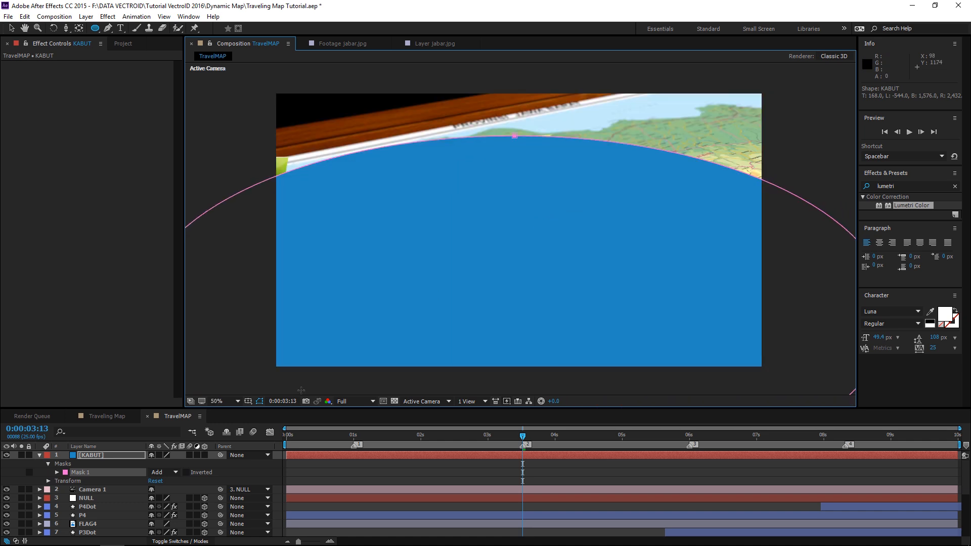
# Set Mask 1 of KABUT to Subtract mode with a Mask Feather of 500 pixels
pyautogui.click(83, 472)
pyautogui.click(155, 472)
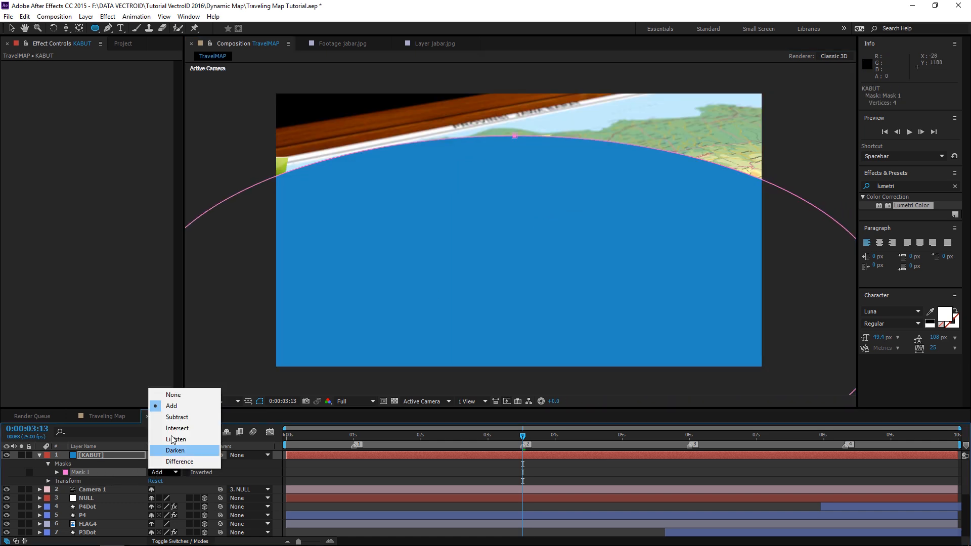
pyautogui.click(177, 417)
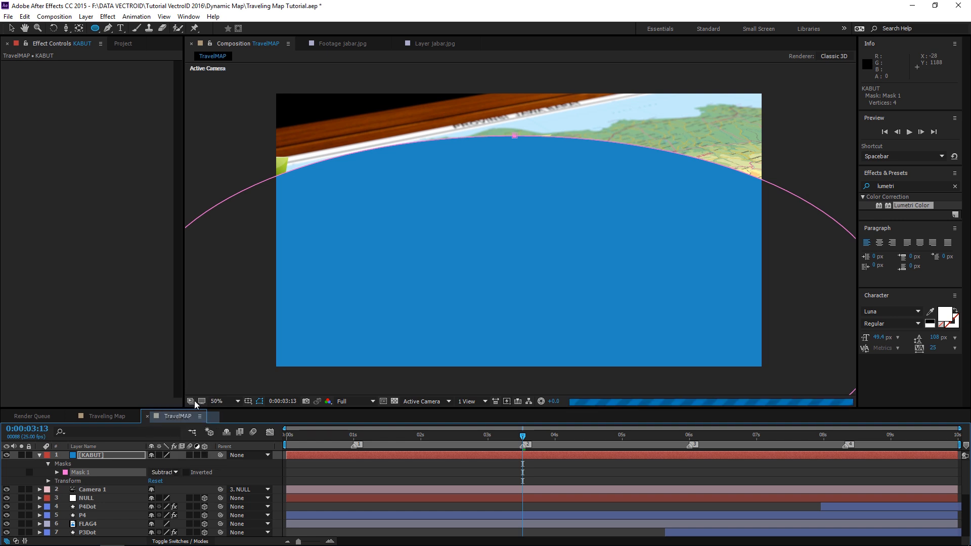
pyautogui.click(110, 454)
pyautogui.press('f')
pyautogui.click(96, 473)
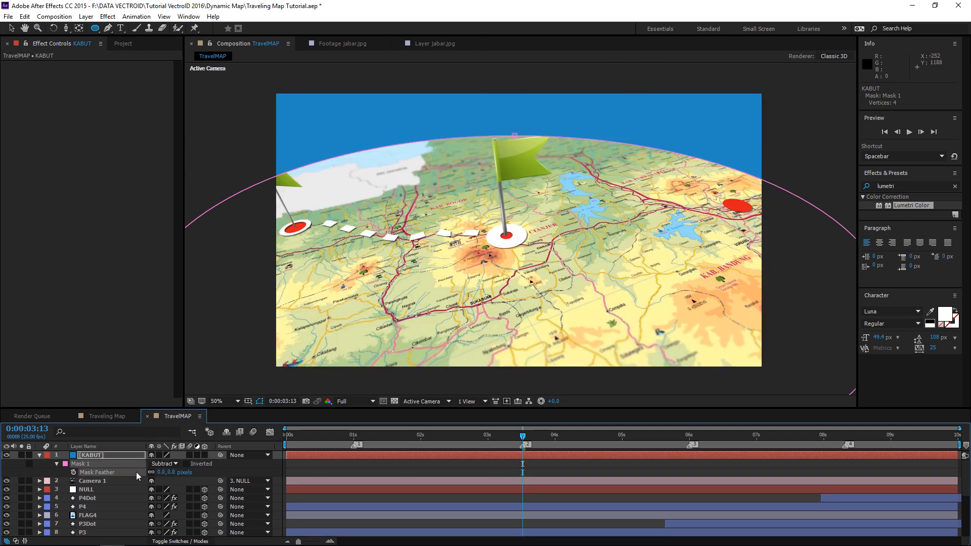
pyautogui.click(161, 471)
pyautogui.write('500')
pyautogui.press('Return')
# Lower the opacity of the KABUT layer to 28%, then collapse and deselect the layer
pyautogui.click(96, 455)
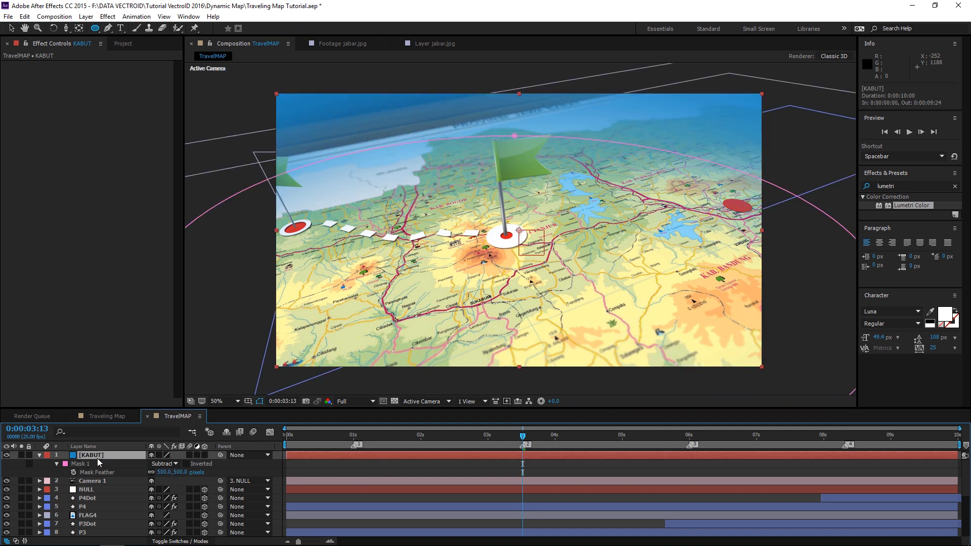
pyautogui.press('t')
pyautogui.click(154, 463)
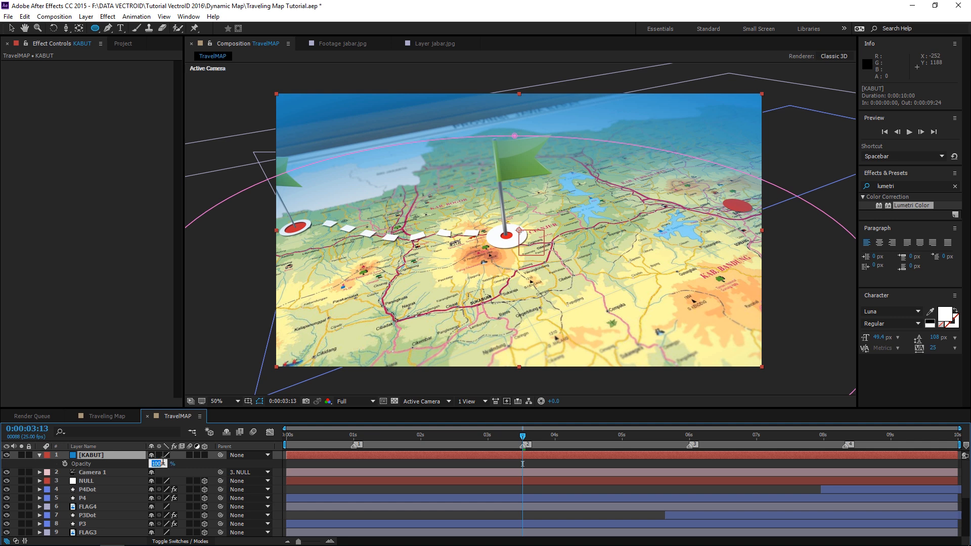
pyautogui.write('28')
pyautogui.press('Return')
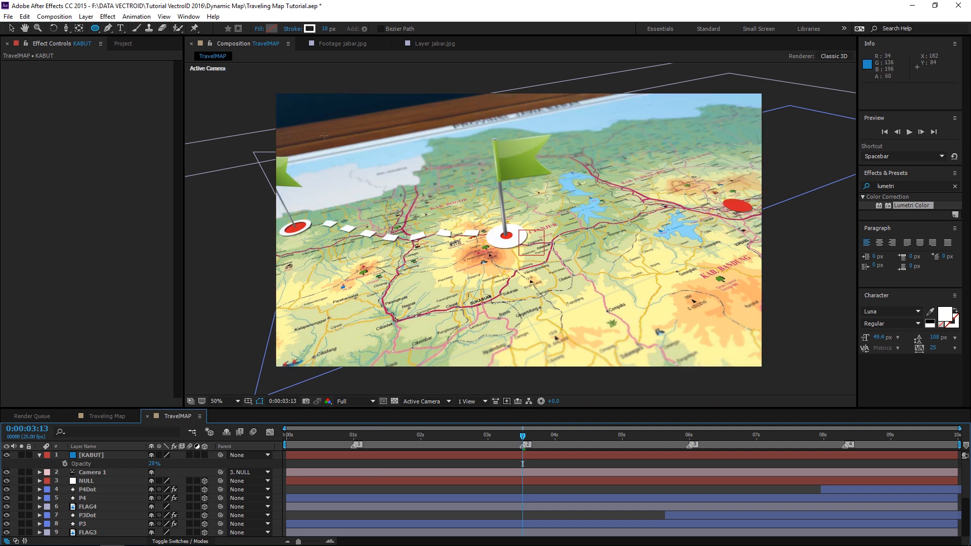
pyautogui.click(93, 456)
pyautogui.click(39, 455)
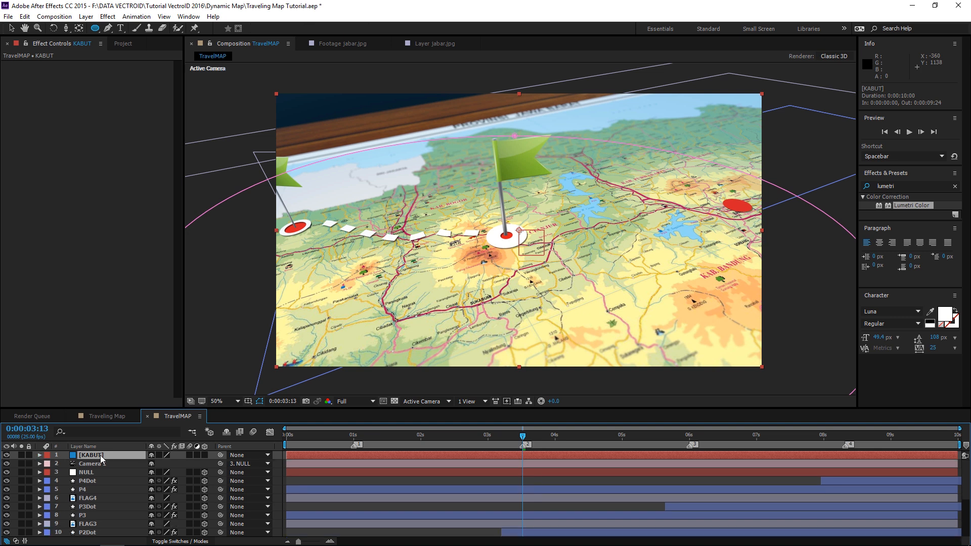
pyautogui.press('F2')
pyautogui.press('v')
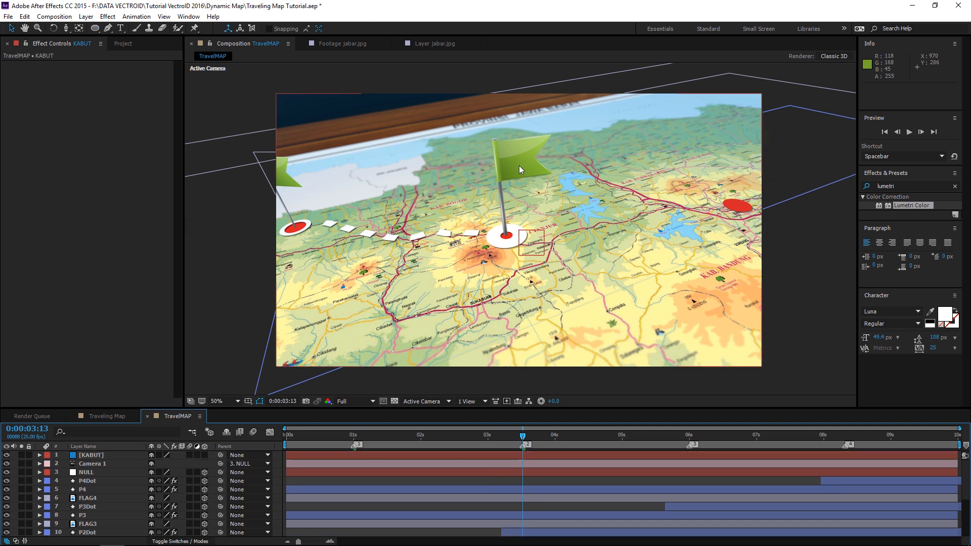
# Apply the Hue/Saturation color correction effect to the FLAG1 layer, with the current time at marker 1
pyautogui.click(354, 442)
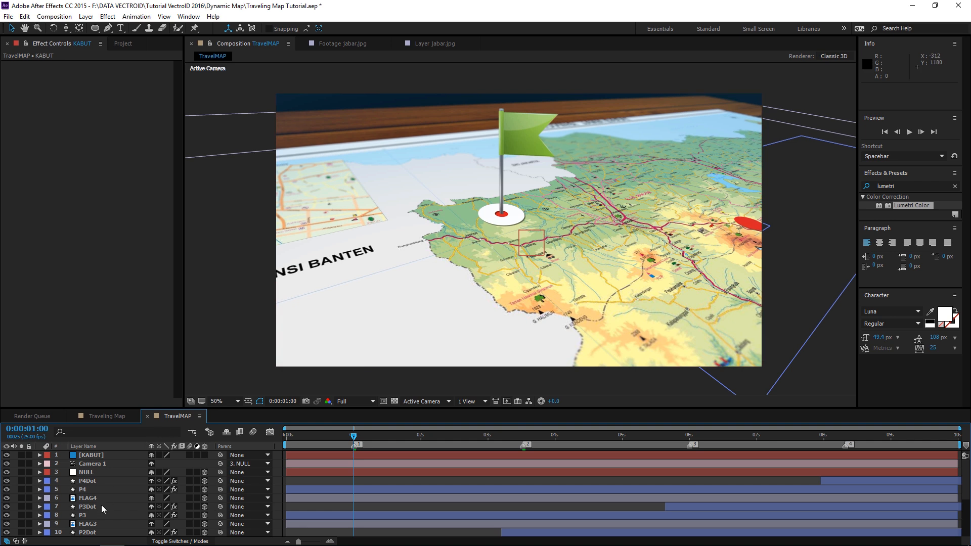
pyautogui.scroll(-3, 101, 505)
pyautogui.click(92, 524)
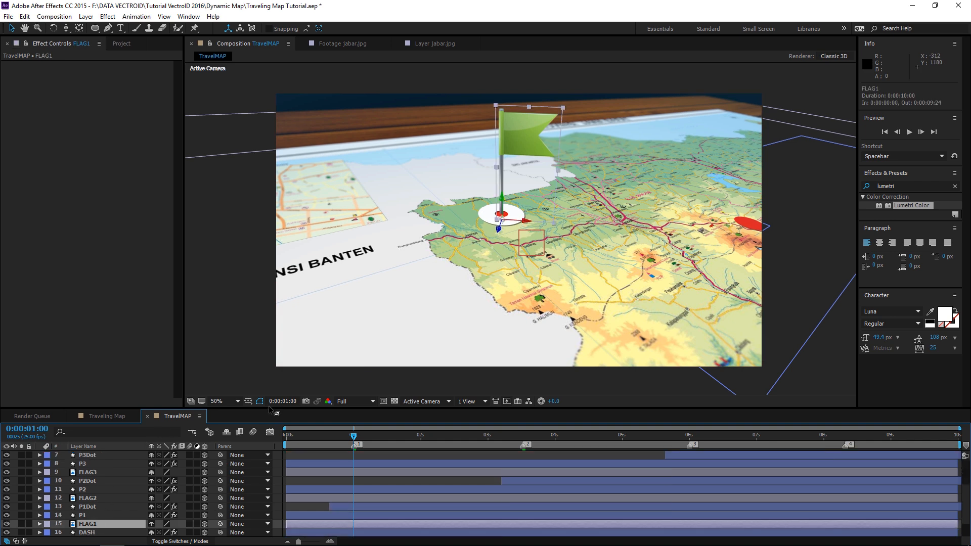
pyautogui.click(107, 16)
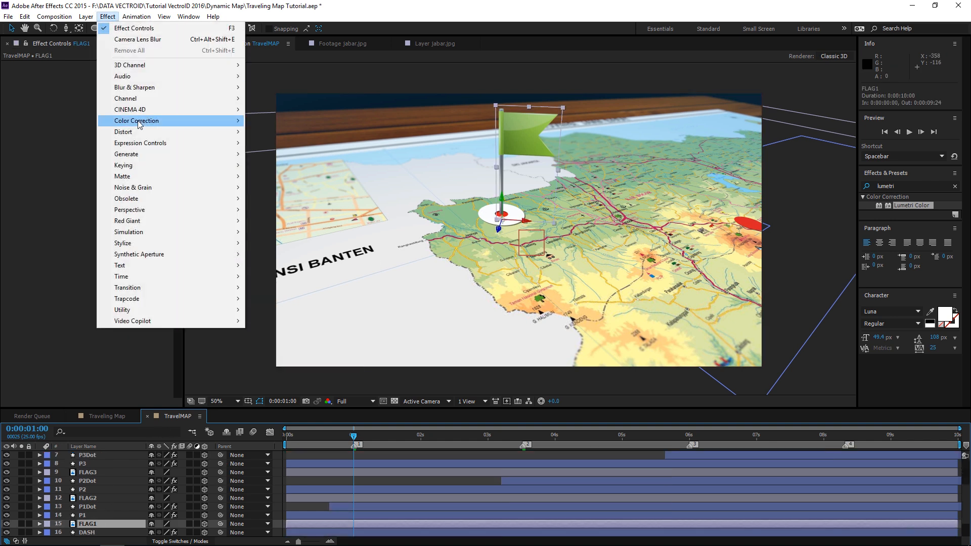
pyautogui.moveTo(138, 124)
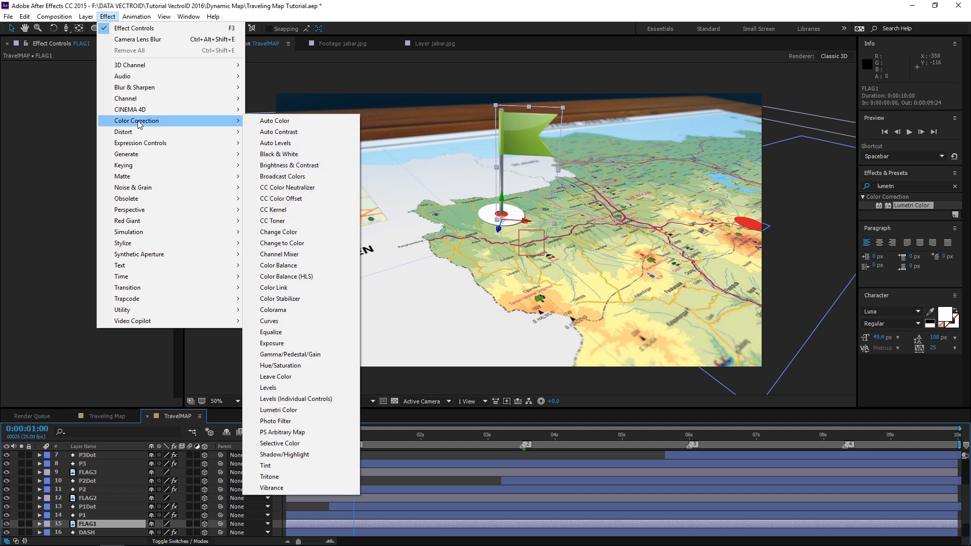
pyautogui.click(287, 366)
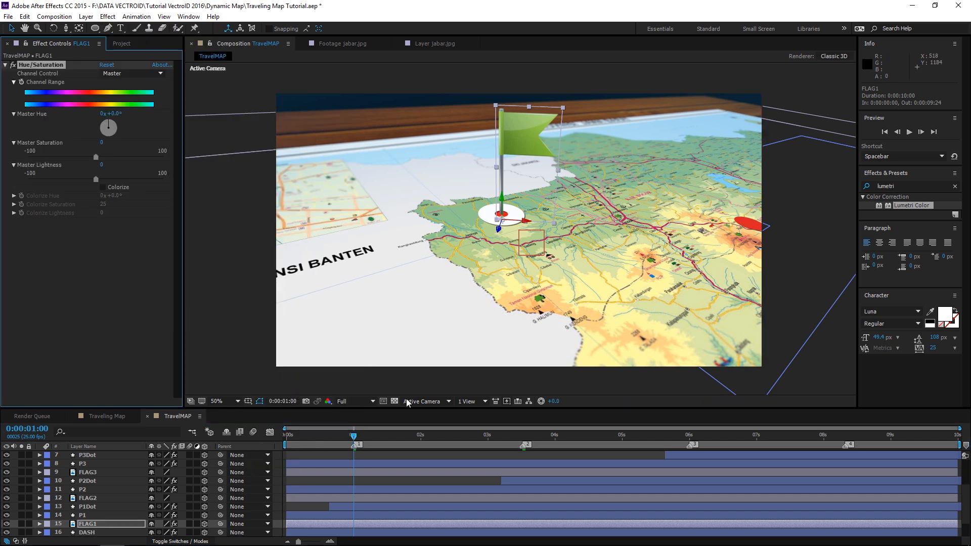
# Reduce the preview resolution to Quarter and set FLAG1's Master Hue to -75° to turn the flag red
pyautogui.click(354, 401)
pyautogui.click(362, 463)
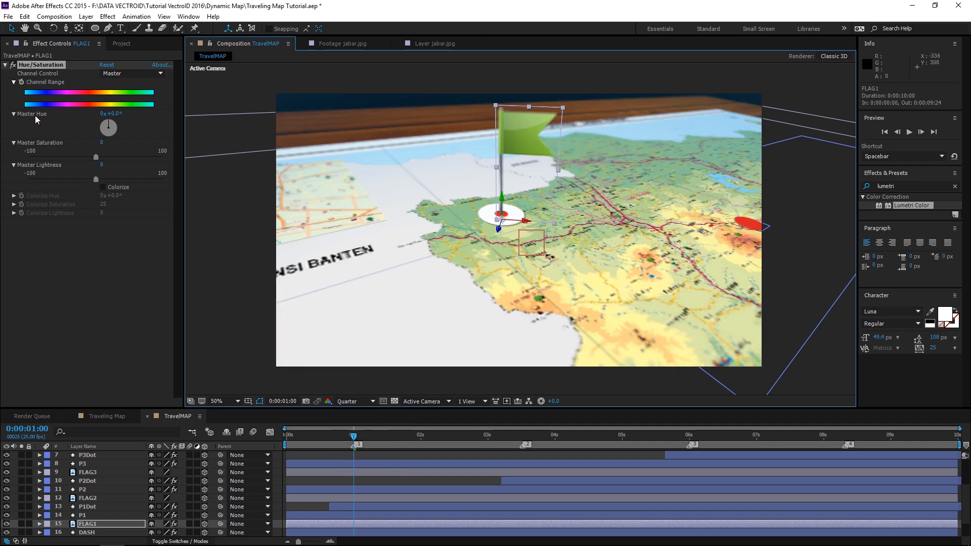
pyautogui.moveTo(114, 113); pyautogui.dragTo(71, 109)
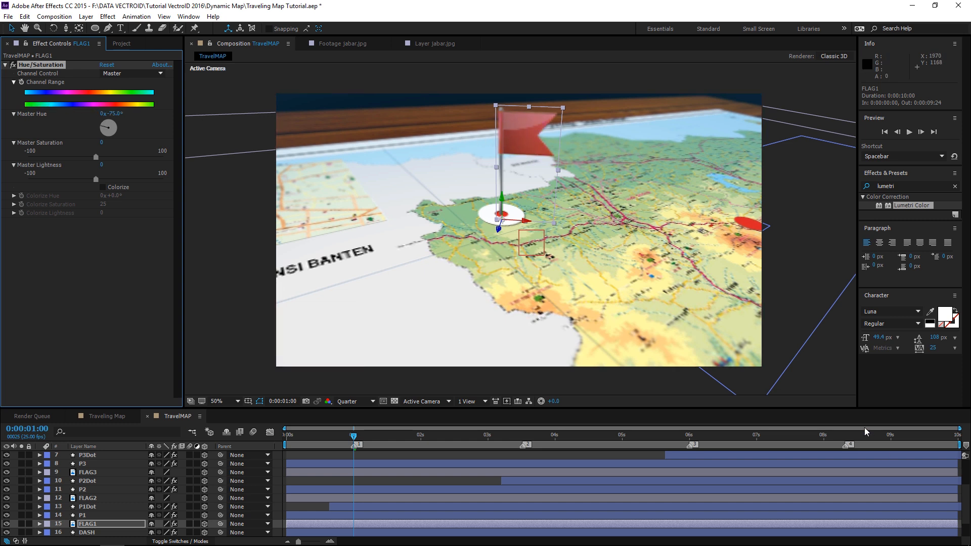
# At marker 4, paste the Hue/Saturation effect onto FLAG4 and set its Master Hue to +106° for a blue flag
pyautogui.click(846, 441)
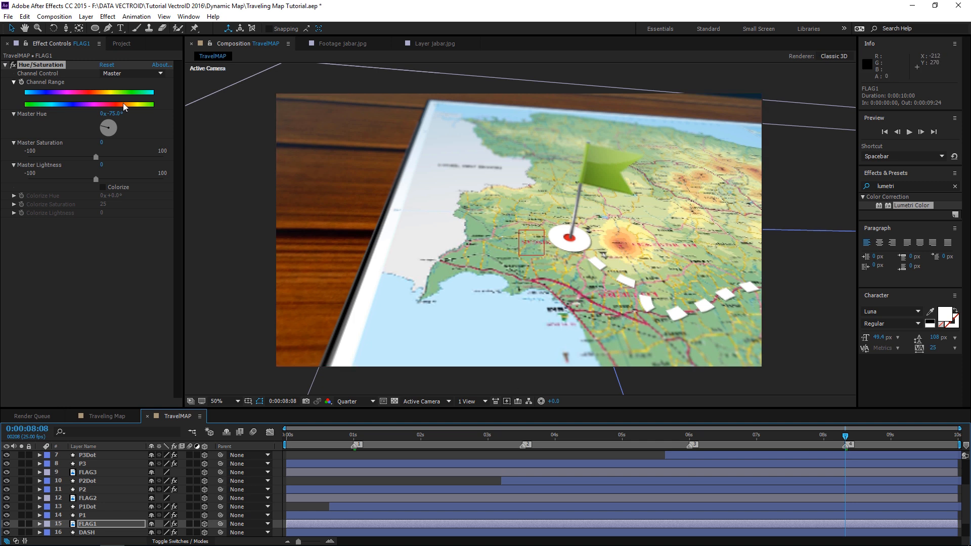
pyautogui.scroll(3, 95, 471)
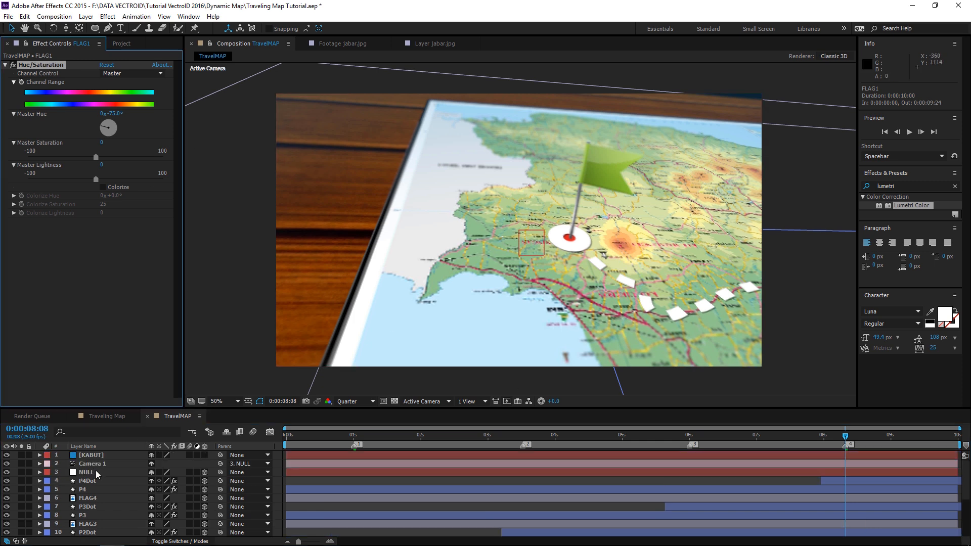
pyautogui.click(96, 498)
pyautogui.hotkey('ctrl', 'v')
pyautogui.moveTo(111, 113); pyautogui.dragTo(197, 107)
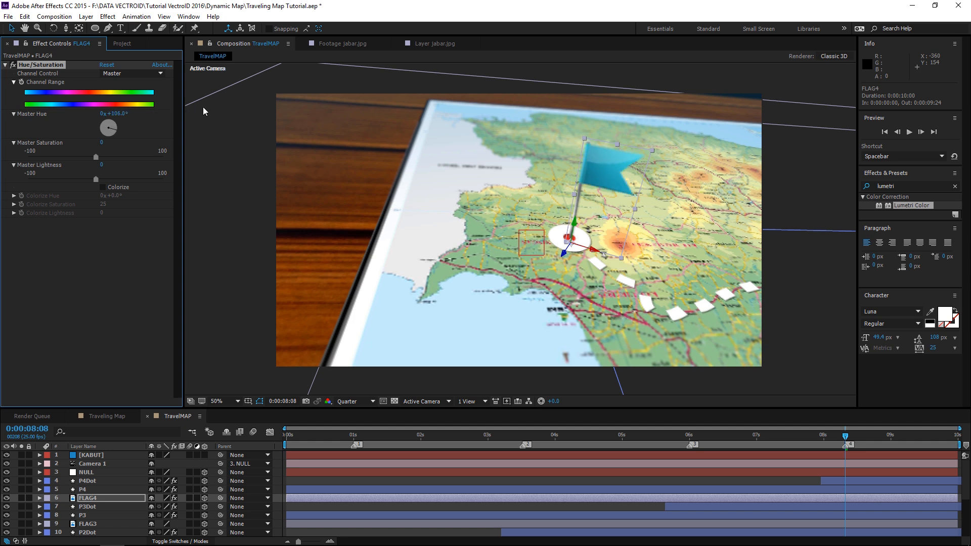
pyautogui.click(621, 482)
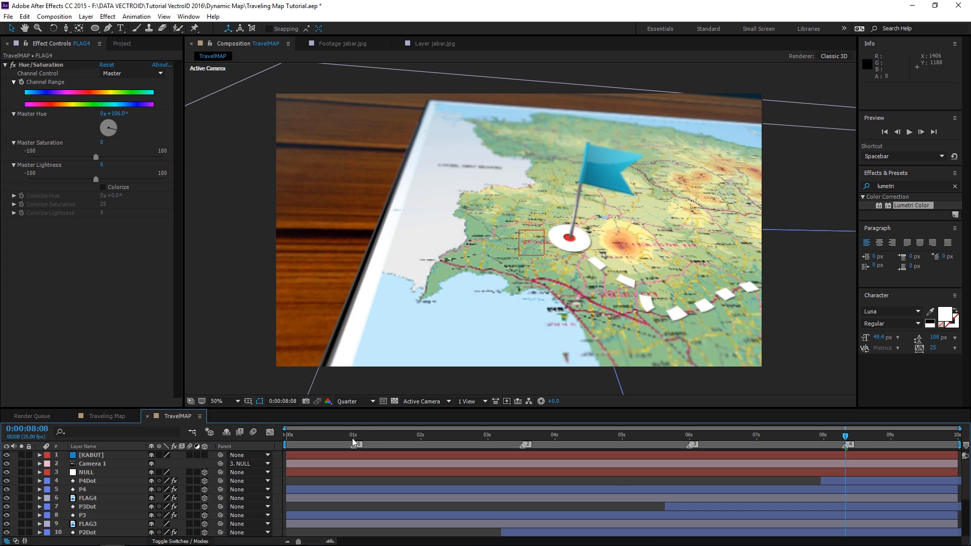
# Return to marker 1, add a new adjustment layer above all layers and name it CORRECTION
pyautogui.click(354, 443)
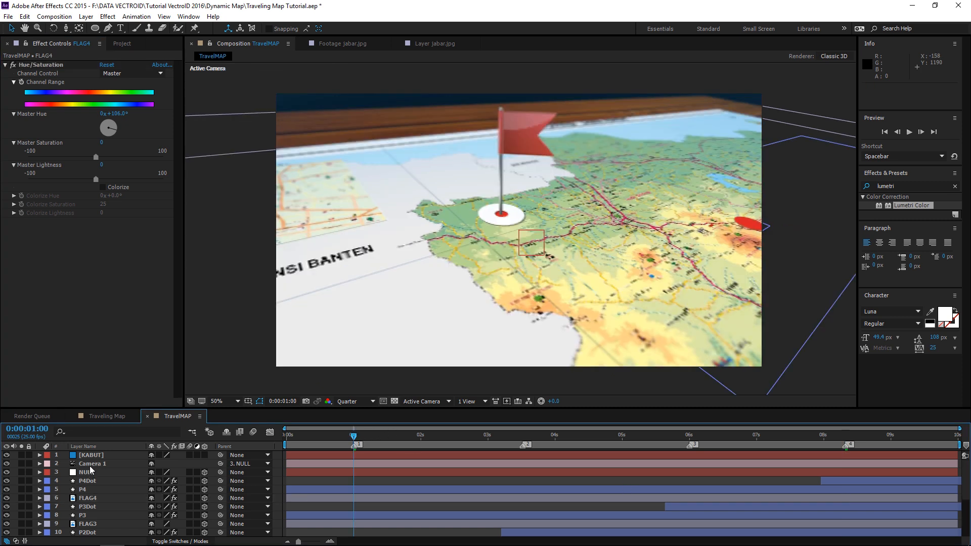
pyautogui.click(86, 17)
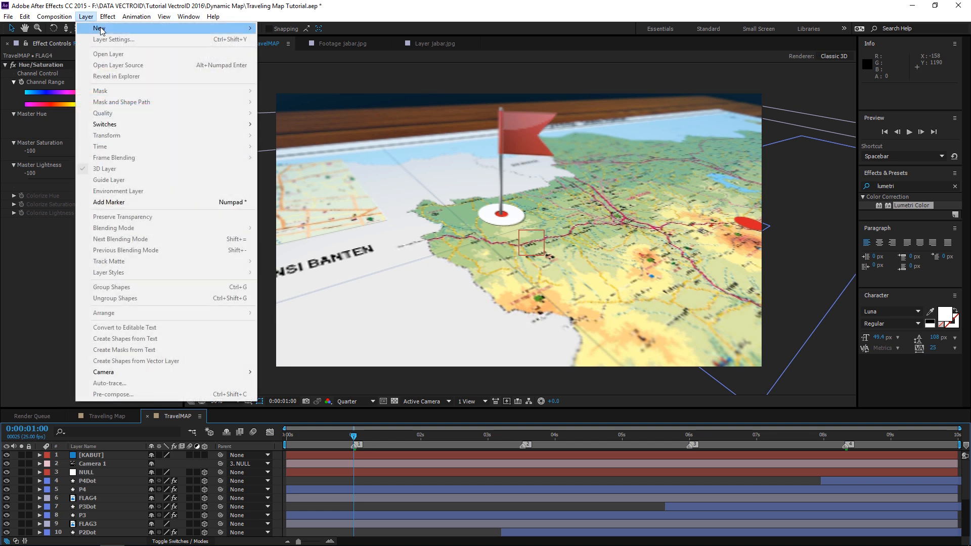
pyautogui.moveTo(101, 29)
pyautogui.click(299, 95)
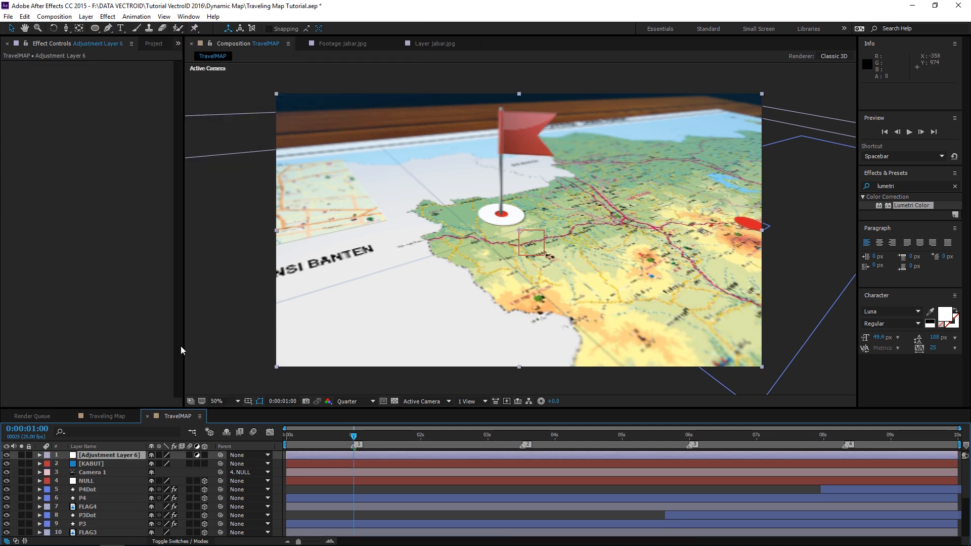
pyautogui.press('Return')
pyautogui.write('CORRECTION')
pyautogui.press('Return')
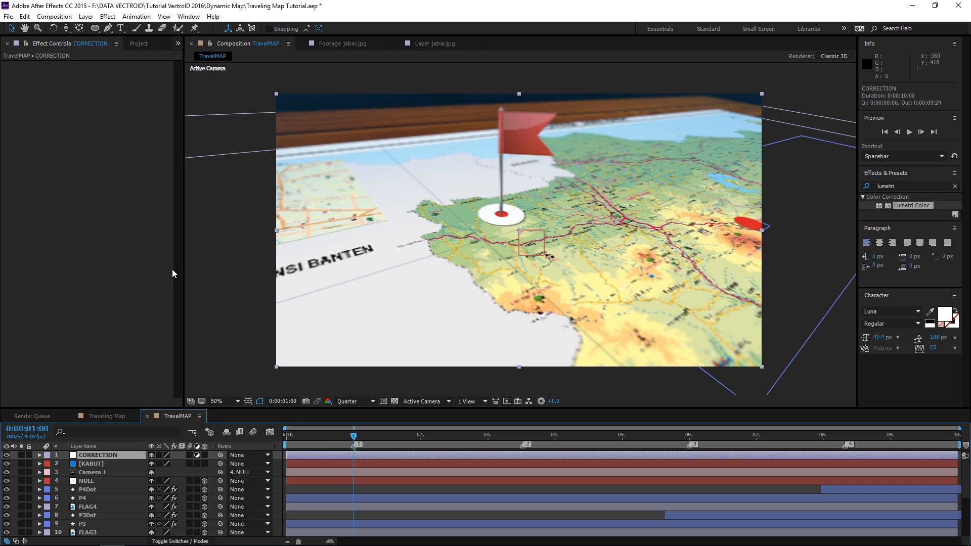
# Apply the Lumetri Color effect to the CORRECTION layer and expand its Basic Correction settings
pyautogui.click(107, 16)
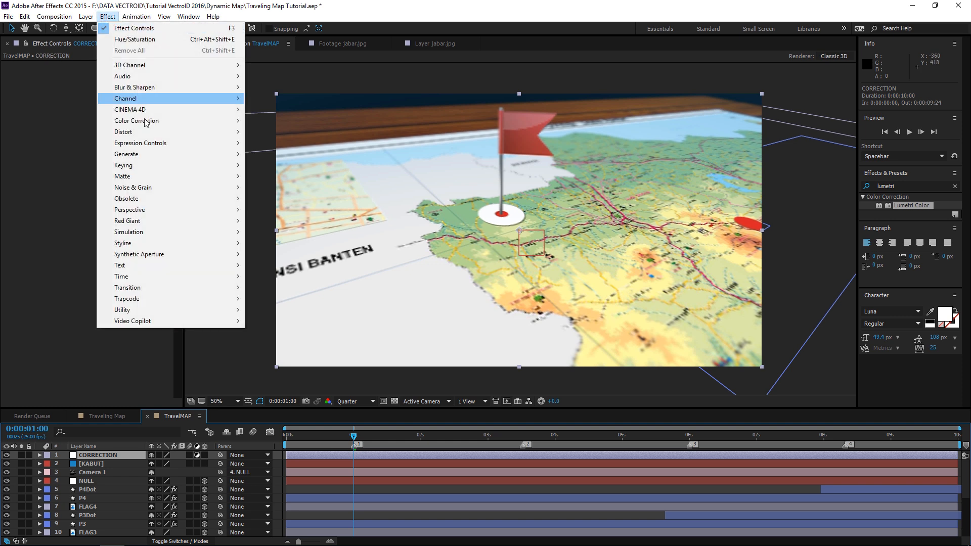
pyautogui.moveTo(170, 122)
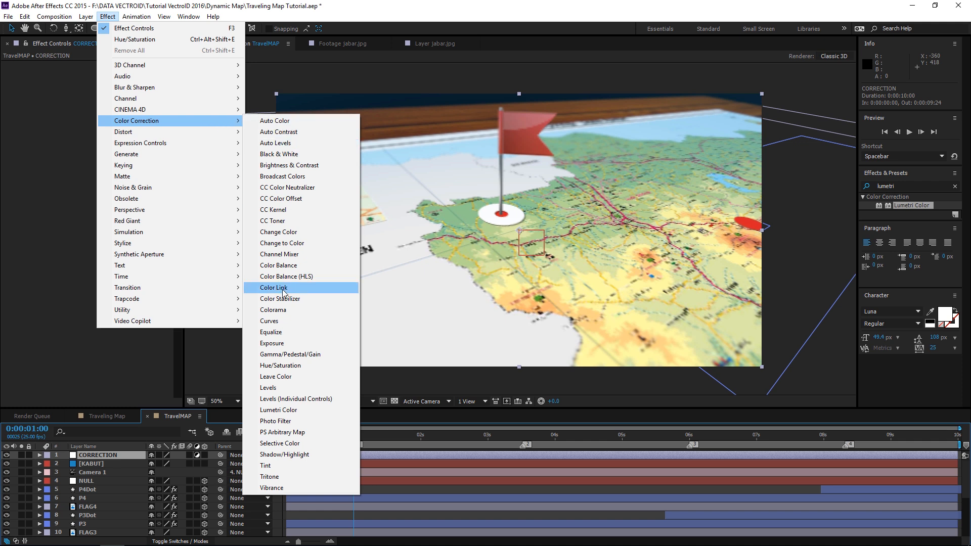
pyautogui.click(294, 410)
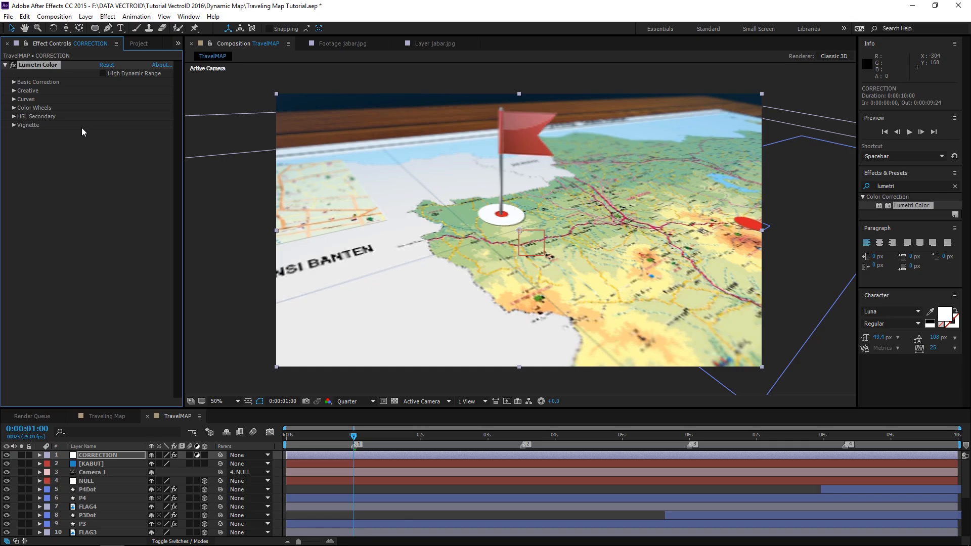
pyautogui.click(14, 82)
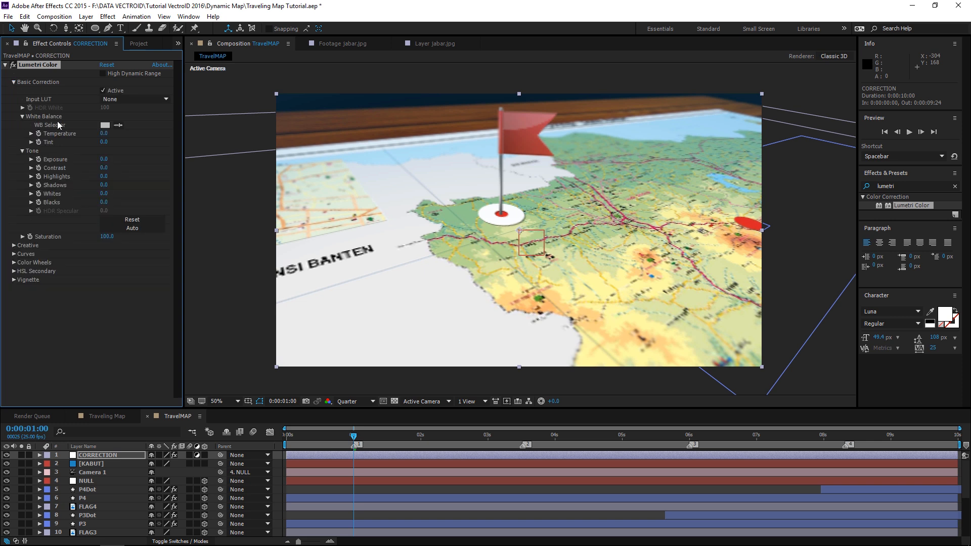
# Set Lumetri's Exposure to -0.1, Contrast 8.9, Highlights 10.8, Shadows -11.3, Blacks -14 and Saturation 113.8
pyautogui.moveTo(103, 159); pyautogui.dragTo(96, 159)
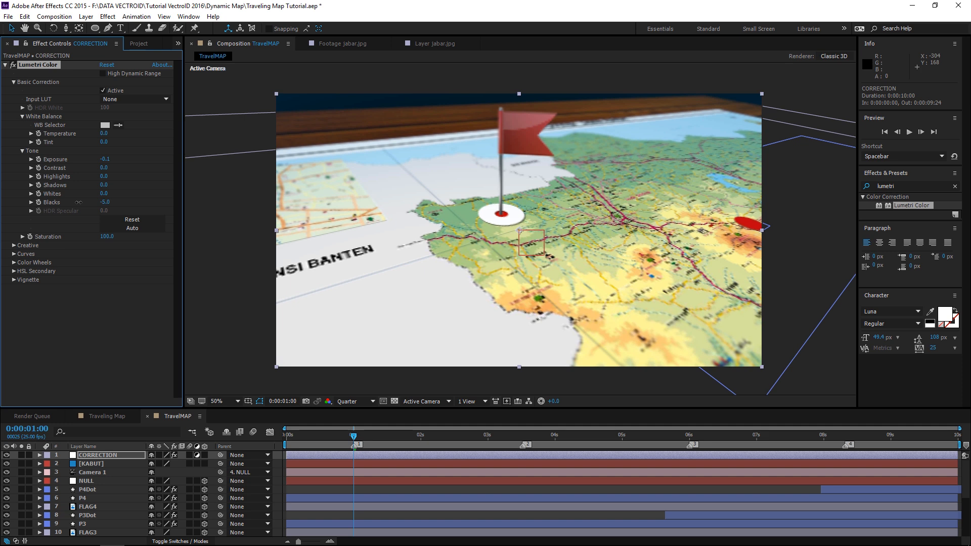
pyautogui.moveTo(102, 186); pyautogui.dragTo(67, 186)
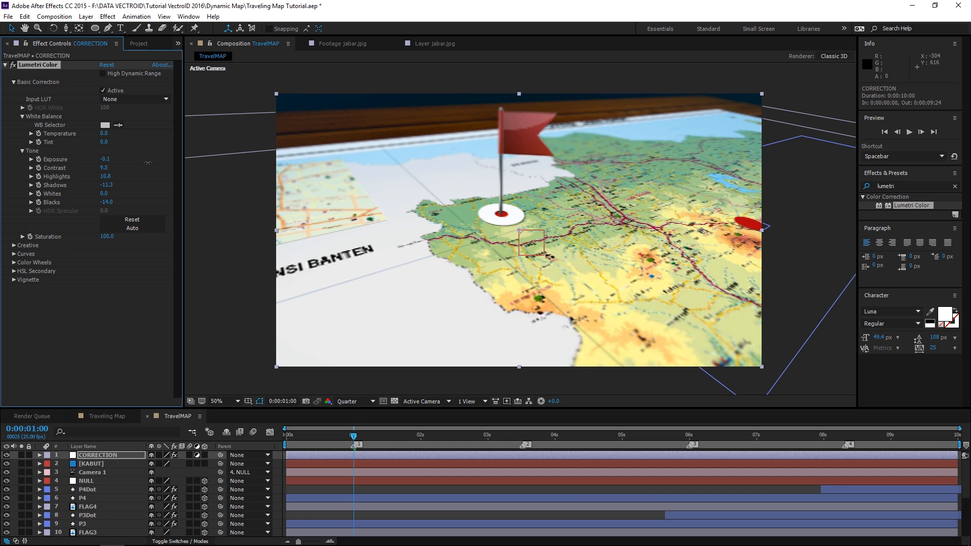
pyautogui.moveTo(108, 202); pyautogui.dragTo(102, 197)
pyautogui.moveTo(165, 237); pyautogui.dragTo(177, 233)
# Restore the preview resolution to Full and switch off Lumetri Color on CORRECTION to compare the uncorrected image
pyautogui.click(369, 400)
pyautogui.click(368, 428)
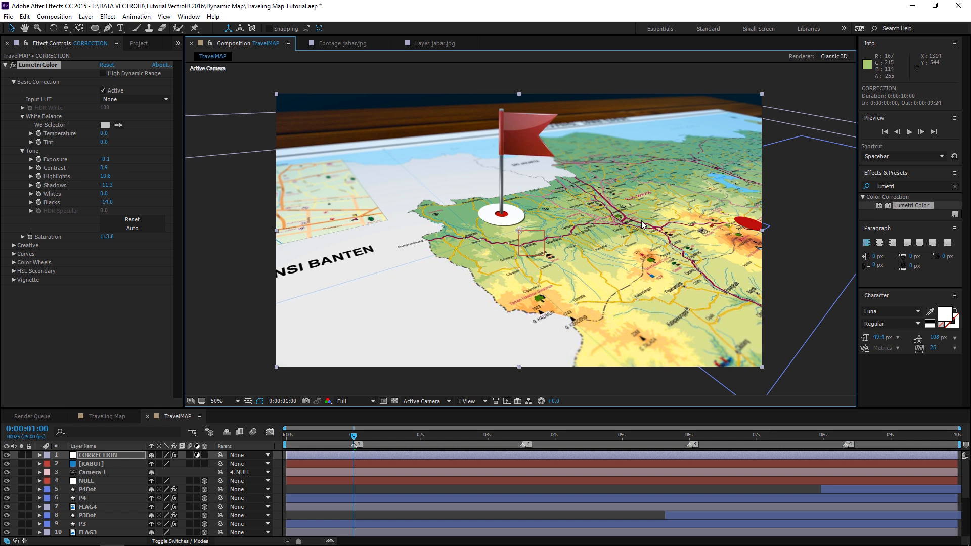
pyautogui.click(13, 65)
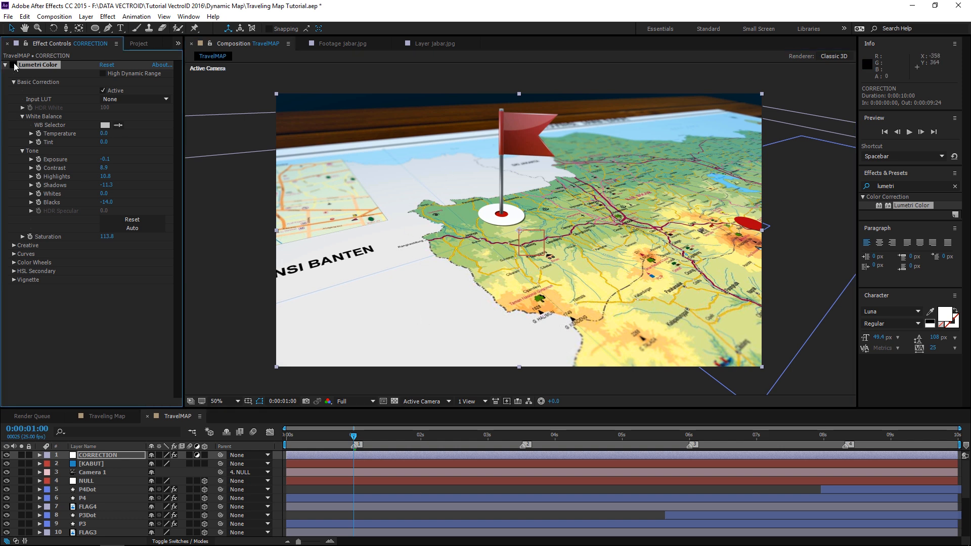
# Switch Lumetri Color back on for the CORRECTION layer
pyautogui.click(13, 65)
pyautogui.click(108, 300)
pyautogui.click(482, 493)
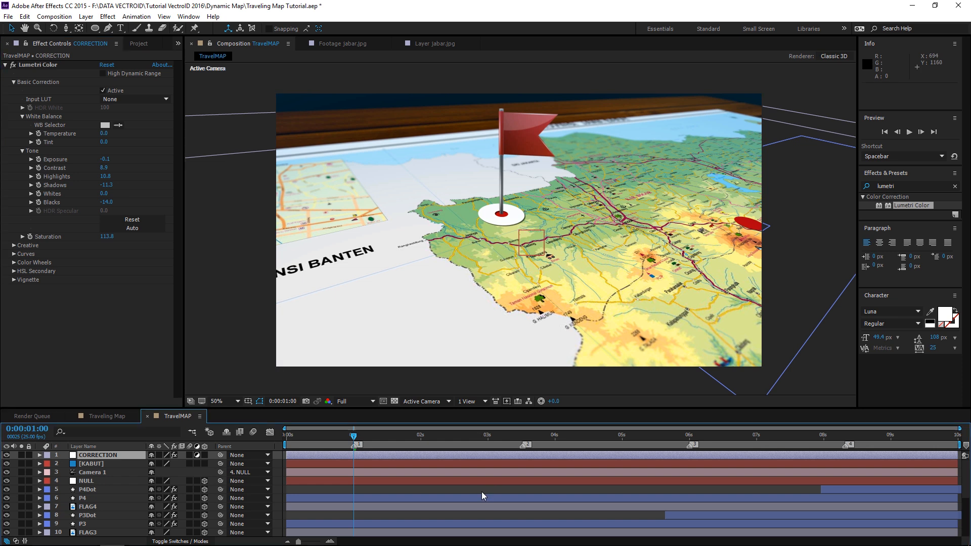
pyautogui.click(105, 455)
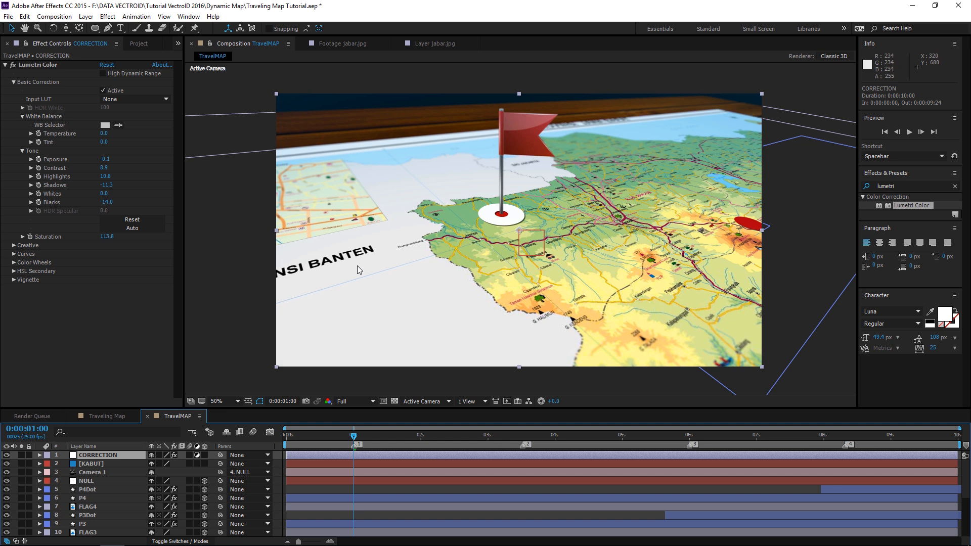
# Add a text layer reading "Awal" over the map beneath the red flag
pyautogui.moveTo(367, 279); pyautogui.dragTo(335, 297)
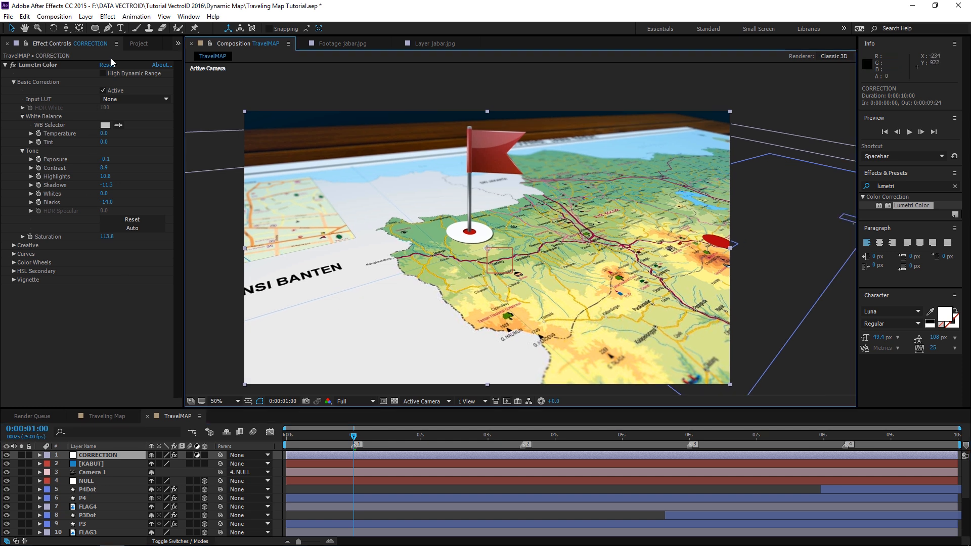
pyautogui.click(121, 28)
pyautogui.moveTo(348, 264); pyautogui.dragTo(642, 332)
pyautogui.write('Awal')
pyautogui.press('KP_Enter')
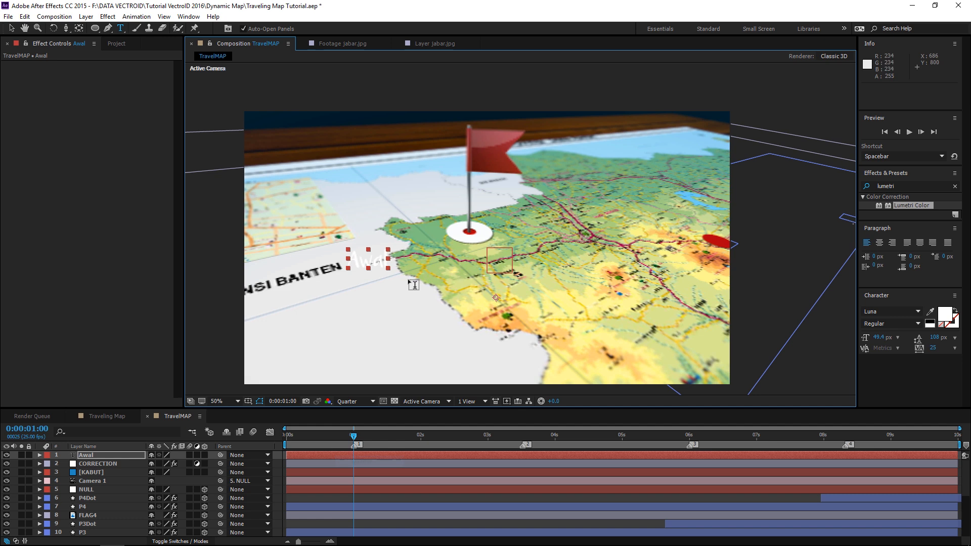
# Solo the Awal layer and move its anchor point to the bottom centre of the text
pyautogui.click(22, 455)
pyautogui.click(79, 29)
pyautogui.press('/')
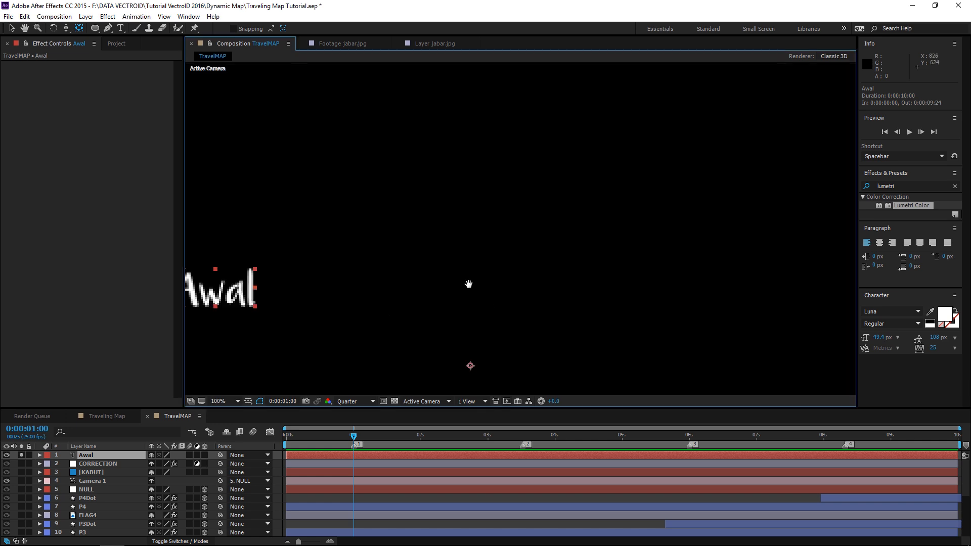
pyautogui.moveTo(469, 284); pyautogui.dragTo(630, 247)
pyautogui.moveTo(716, 305); pyautogui.dragTo(461, 246)
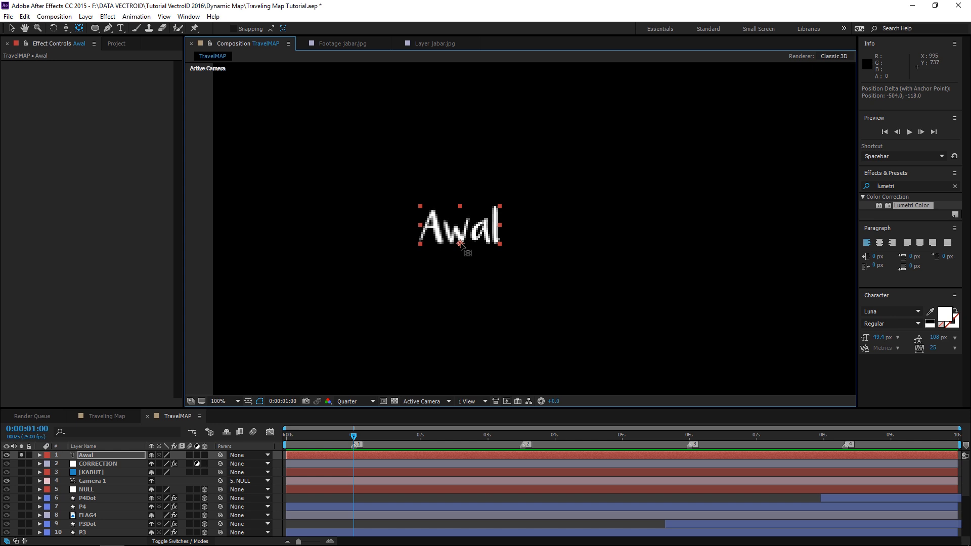
# Duplicate the Awal text layer, change the copy's text to "Tujuan" and place it beside the original
pyautogui.click(93, 457)
pyautogui.hotkey('ctrl', 'd')
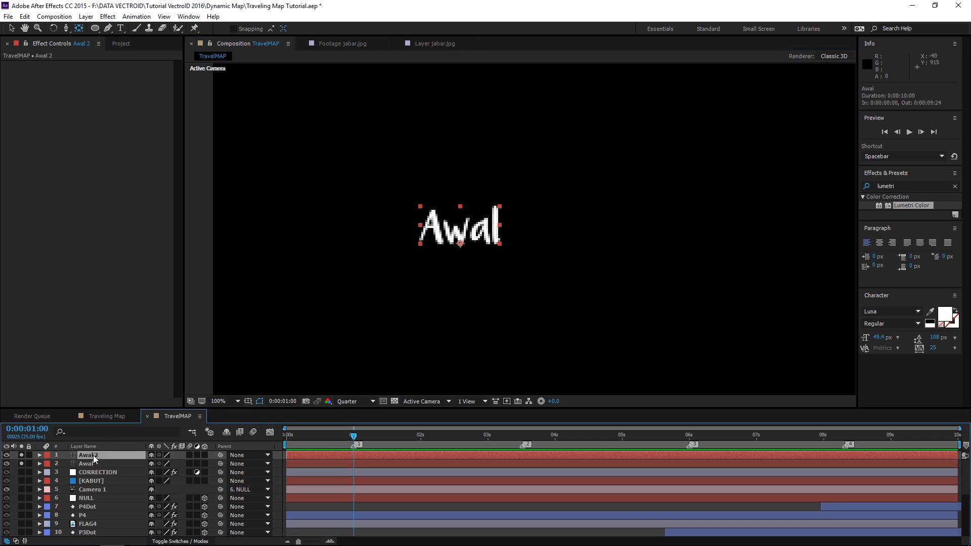
pyautogui.doubleClick(94, 457)
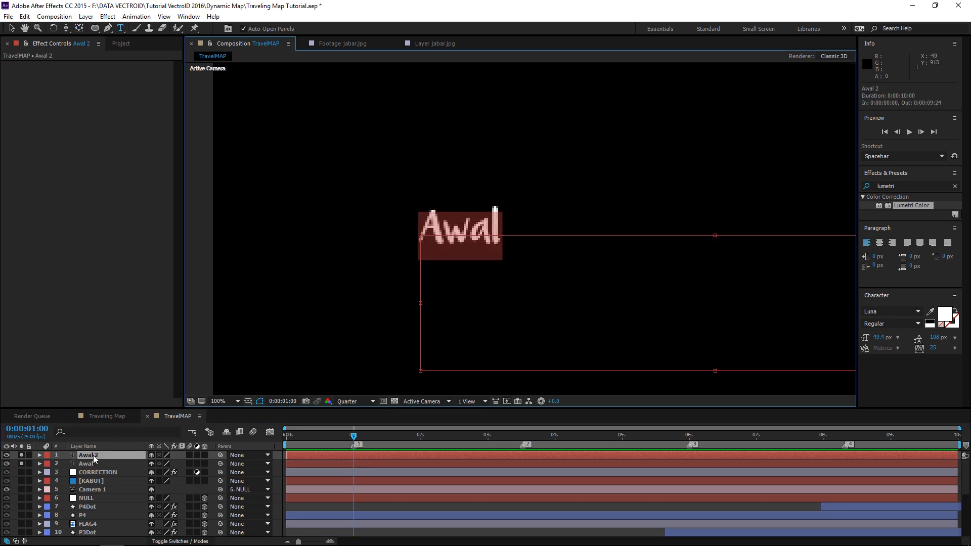
pyautogui.write('Tujuan')
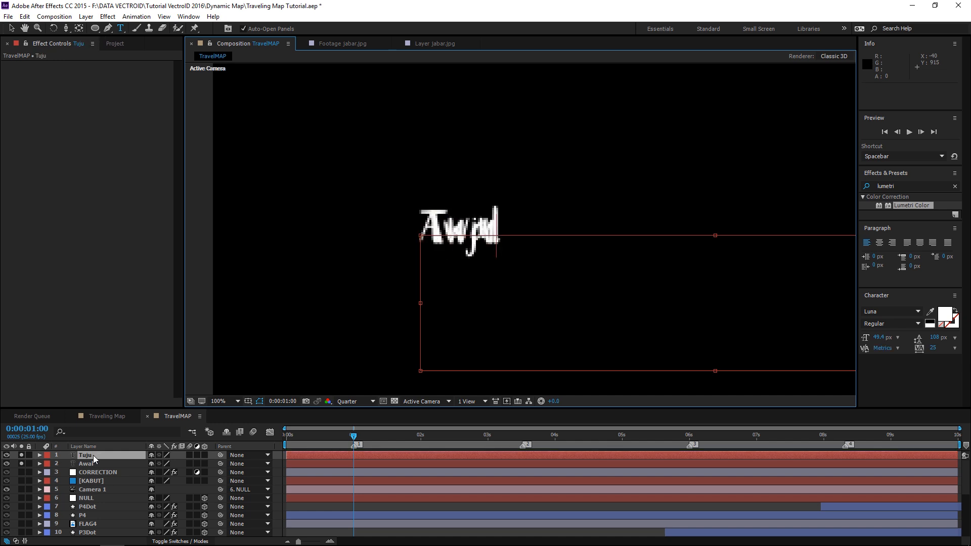
pyautogui.press('Escape')
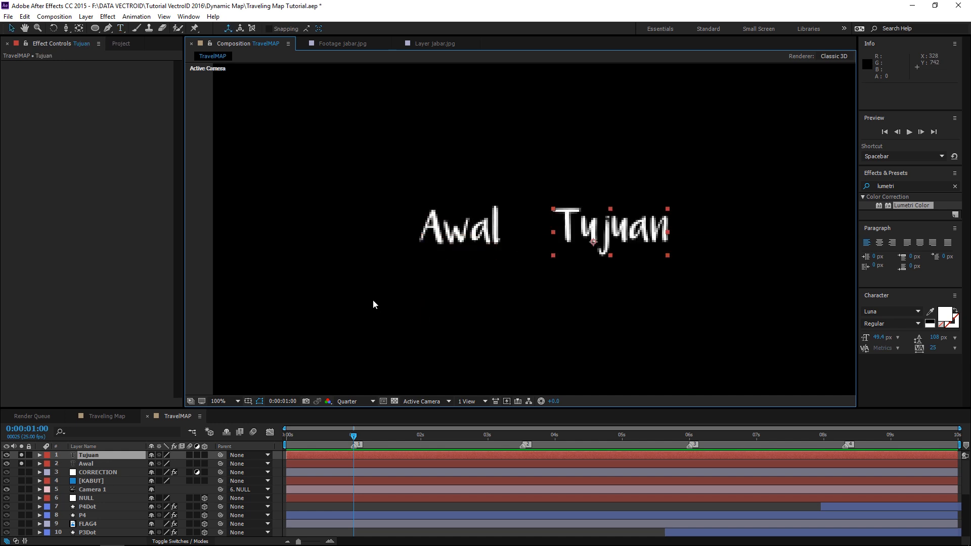
# Centre the Tujuan layer's anchor point below its text and turn off solo for both text layers
pyautogui.click(79, 28)
pyautogui.moveTo(609, 258); pyautogui.dragTo(613, 267)
pyautogui.click(502, 514)
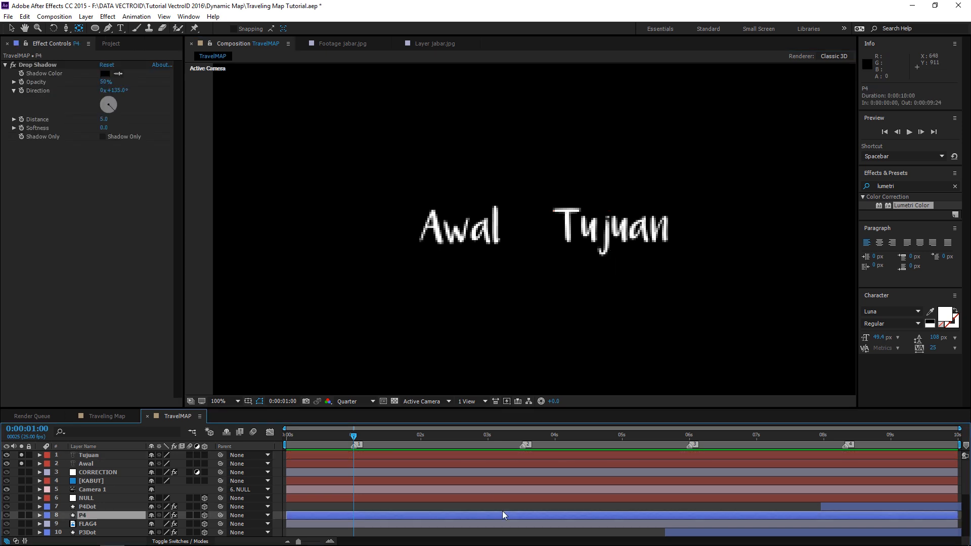
pyautogui.press('v')
pyautogui.scroll(-2, 538, 296)
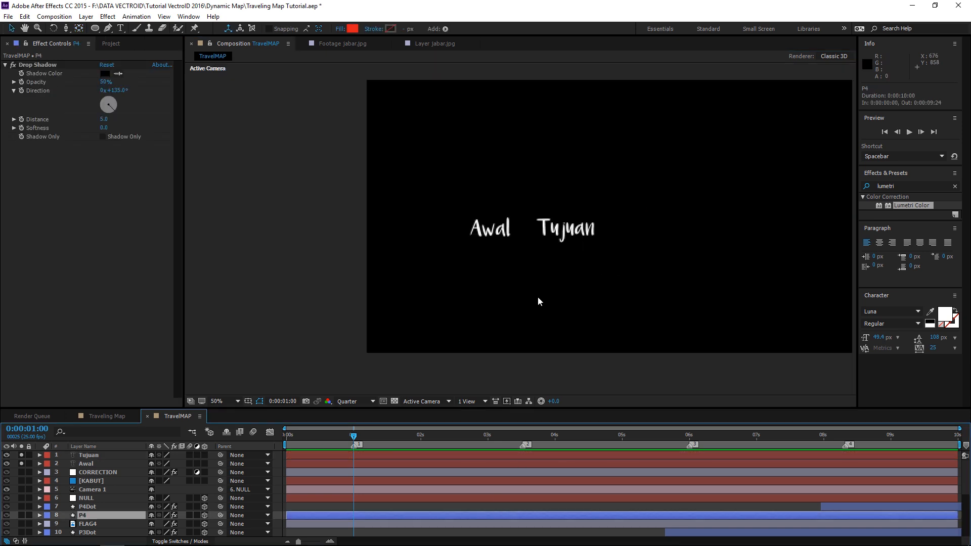
pyautogui.moveTo(21, 455); pyautogui.dragTo(22, 463)
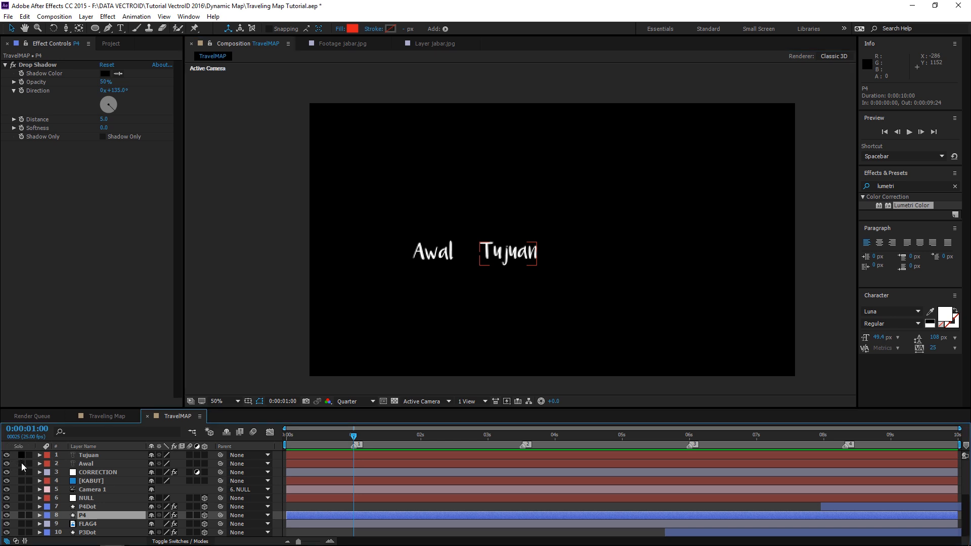
# Apply the Drop Shadow effect to the Awal text layer
pyautogui.click(90, 462)
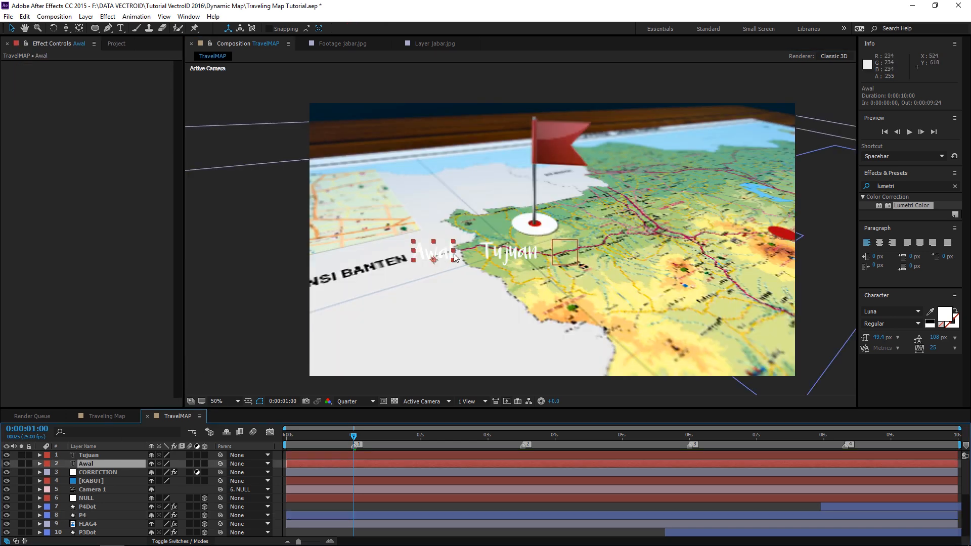
pyautogui.click(905, 185)
pyautogui.hotkey('ctrl', 'a')
pyautogui.write('drop s')
pyautogui.doubleClick(899, 205)
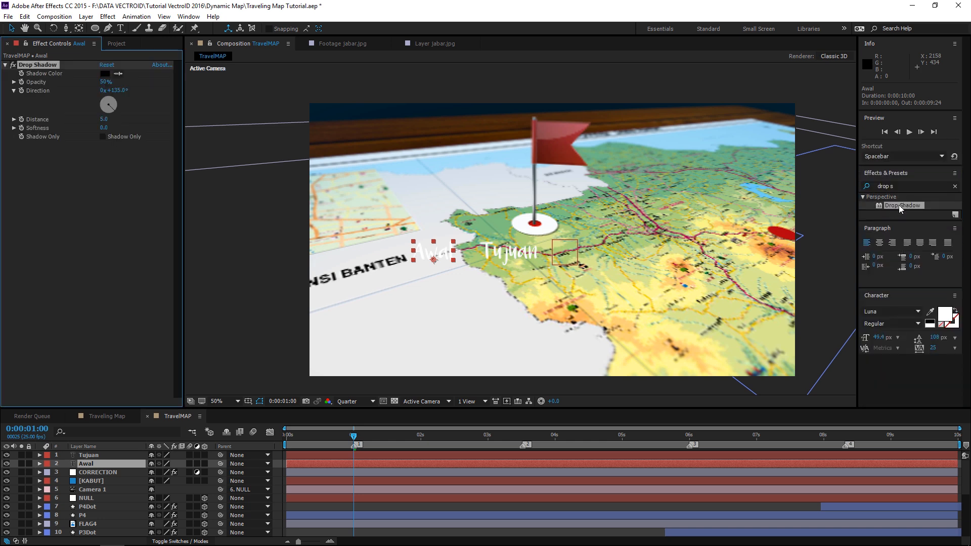
# Make the Awal text a 3D layer and place it on the map beside the red flag
pyautogui.moveTo(439, 257); pyautogui.dragTo(582, 233)
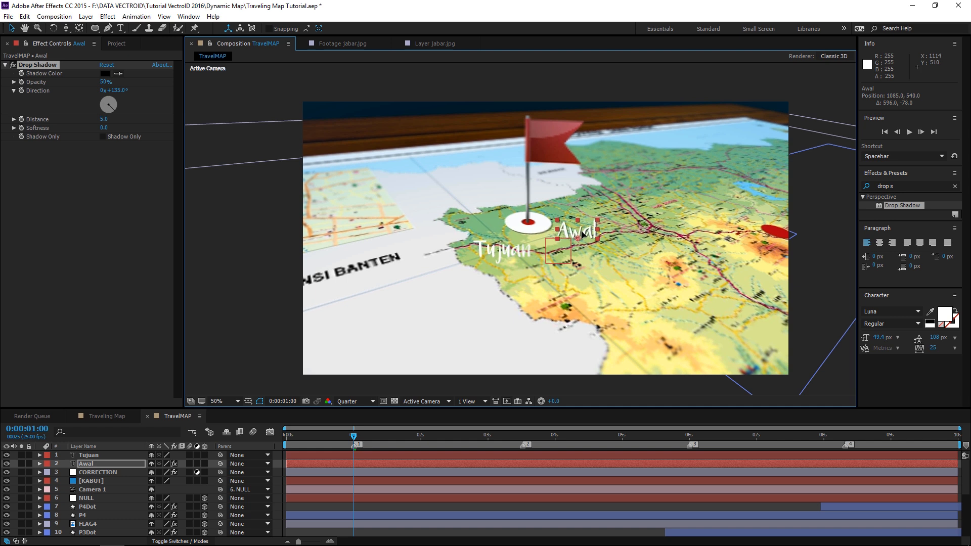
pyautogui.click(117, 461)
pyautogui.click(204, 464)
pyautogui.moveTo(727, 252); pyautogui.dragTo(587, 263)
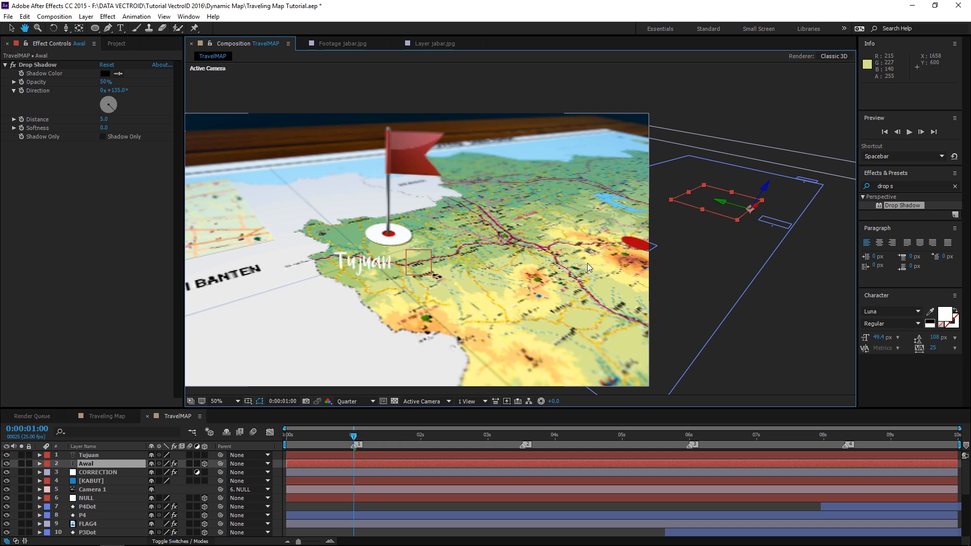
pyautogui.moveTo(752, 210); pyautogui.dragTo(489, 265)
# Scale the Awal text to 47% and rotate it to stand upright on the map
pyautogui.press('s')
pyautogui.moveTo(167, 472); pyautogui.dragTo(139, 474)
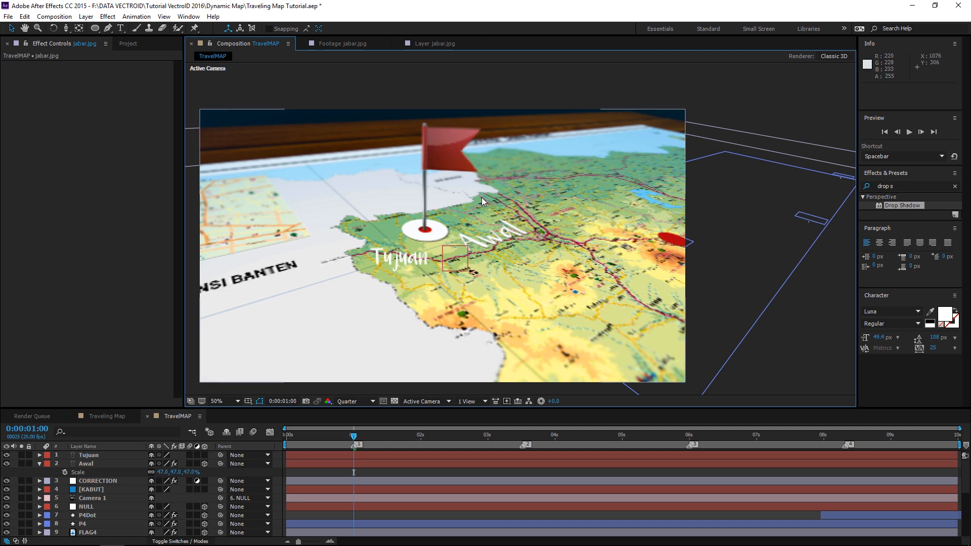
pyautogui.click(87, 464)
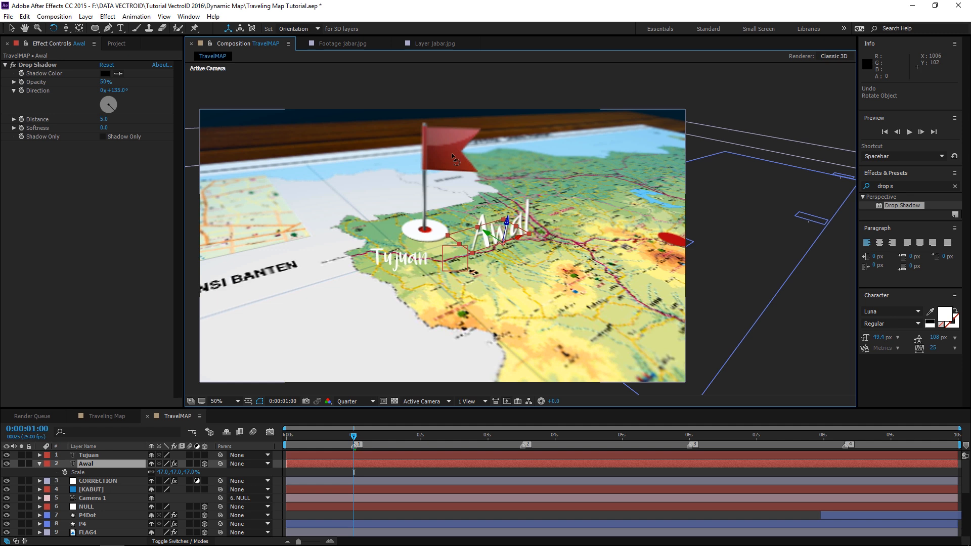
# Go to 0:00:08:08 near marker 4 and apply Drop Shadow to the Tujuan text layer
pyautogui.click(846, 442)
pyautogui.click(410, 261)
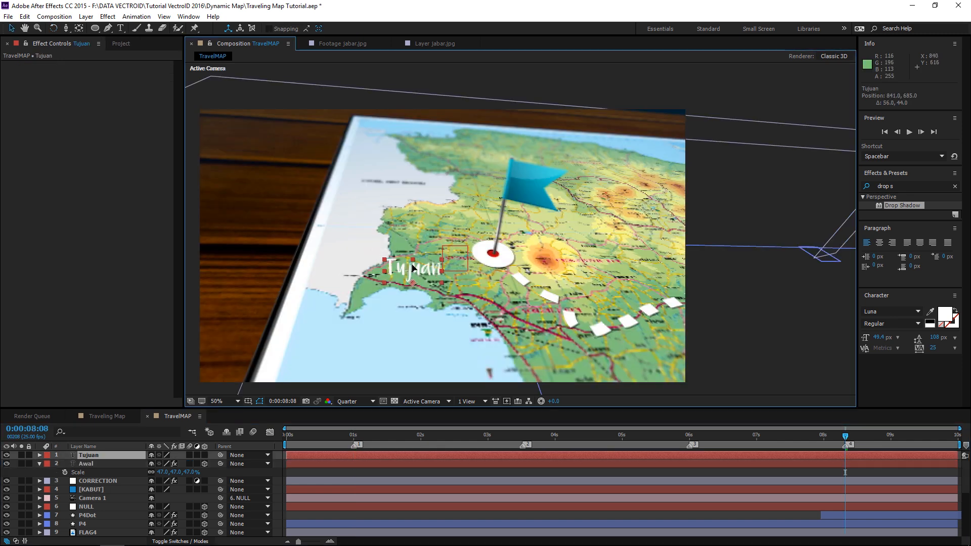
pyautogui.moveTo(904, 208); pyautogui.dragTo(408, 277)
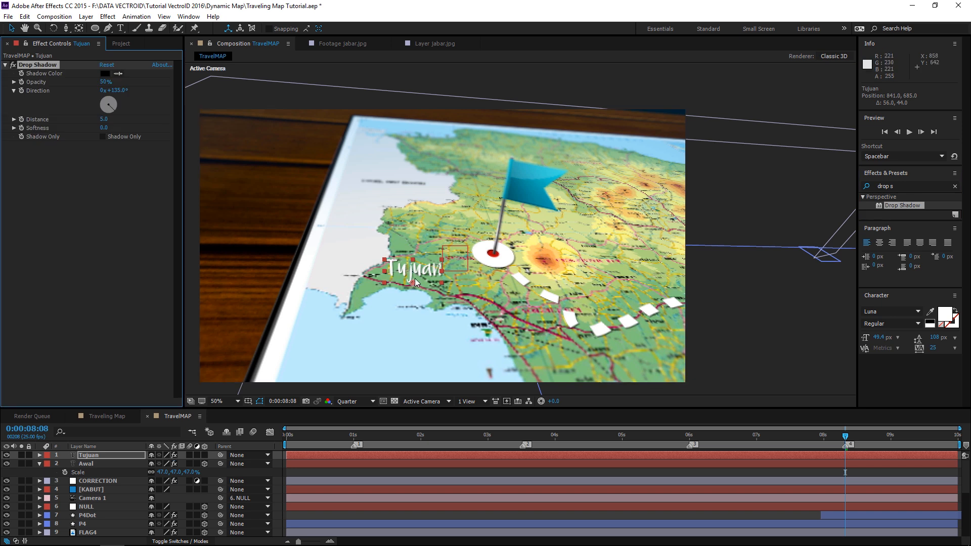
# Make the Tujuan text a 3D layer, then rotate and position it on the map near the blue flag
pyautogui.click(206, 457)
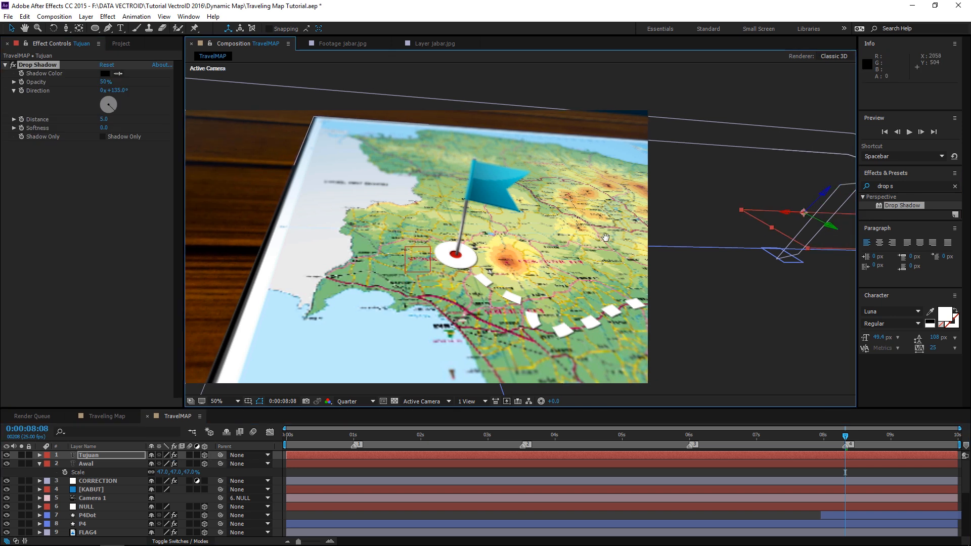
pyautogui.moveTo(523, 227); pyautogui.dragTo(526, 227)
pyautogui.press('w')
pyautogui.moveTo(388, 181); pyautogui.dragTo(396, 225)
pyautogui.press('v')
pyautogui.moveTo(417, 266); pyautogui.dragTo(406, 242)
# Scale the Tujuan text to 54% and preview the whole map animation
pyautogui.press('s')
pyautogui.moveTo(162, 463); pyautogui.dragTo(139, 464)
pyautogui.moveTo(475, 355); pyautogui.dragTo(434, 355)
pyautogui.press('space')
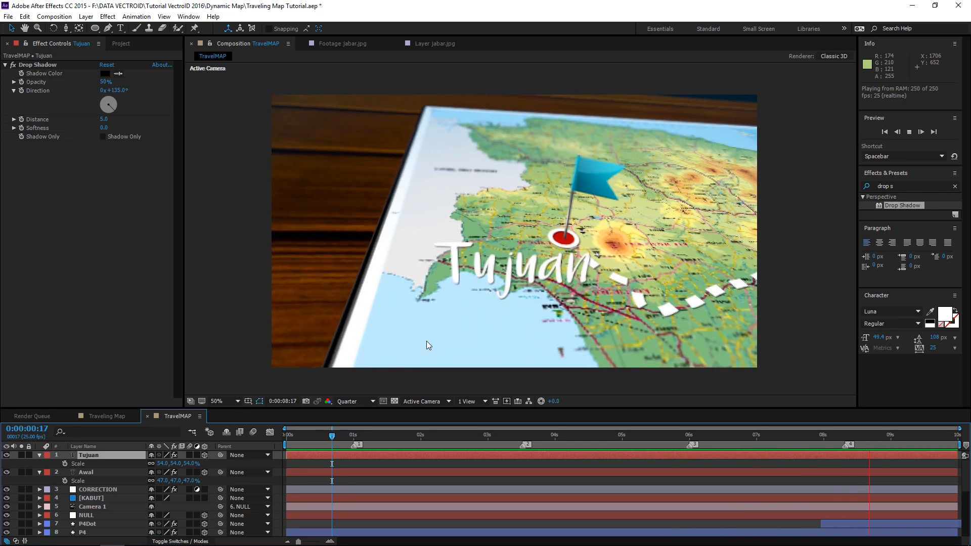
pyautogui.click(286, 435)
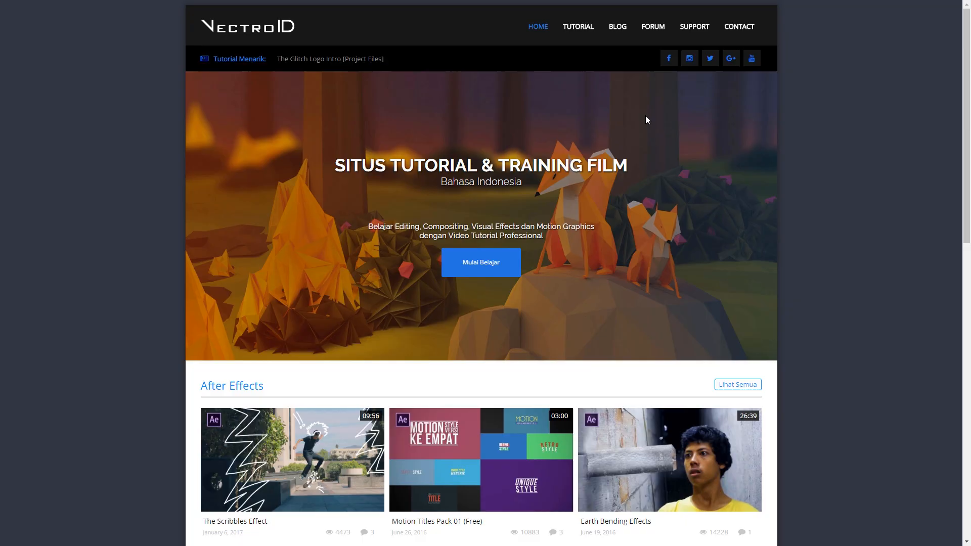
# Switch to the VectroID website in the browser, look through its home page and open the Support page
pyautogui.scroll(-13, 641, 119)
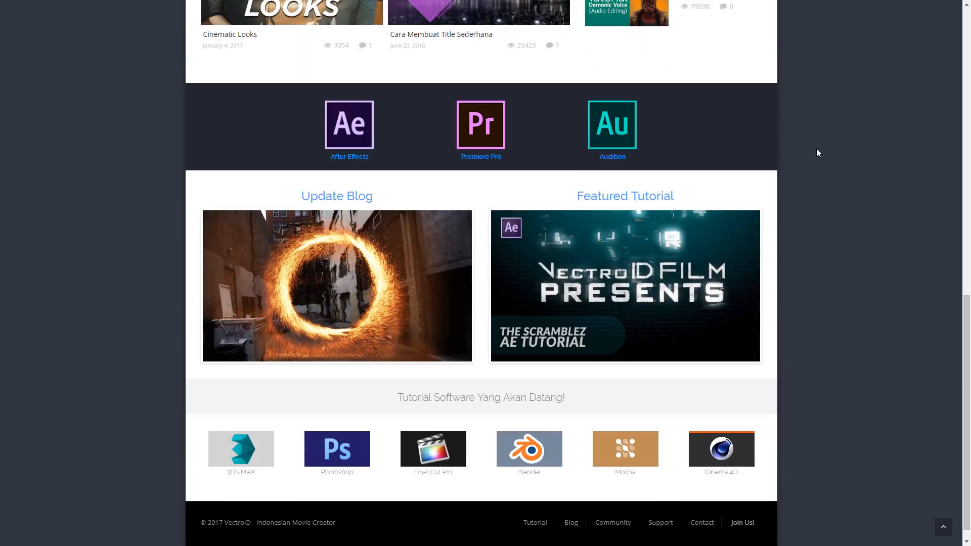
pyautogui.scroll(9, 820, 177)
pyautogui.scroll(-9, 819, 178)
pyautogui.scroll(5, 505, 220)
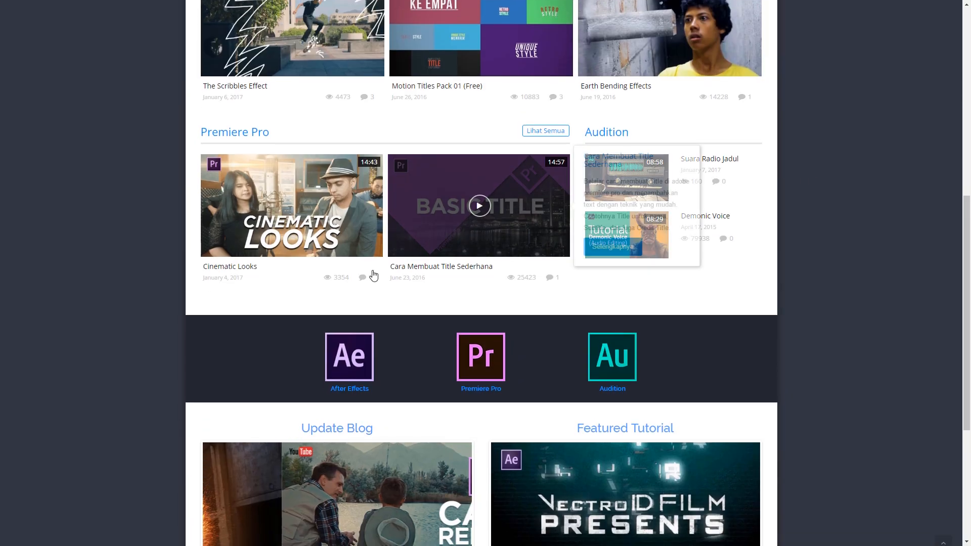
pyautogui.scroll(-3, 373, 275)
pyautogui.scroll(10, 420, 297)
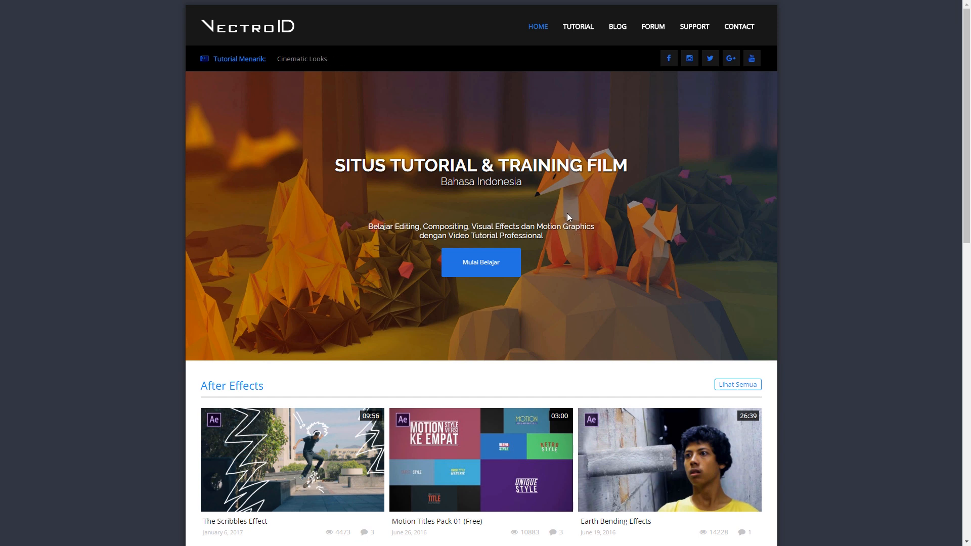
pyautogui.click(695, 29)
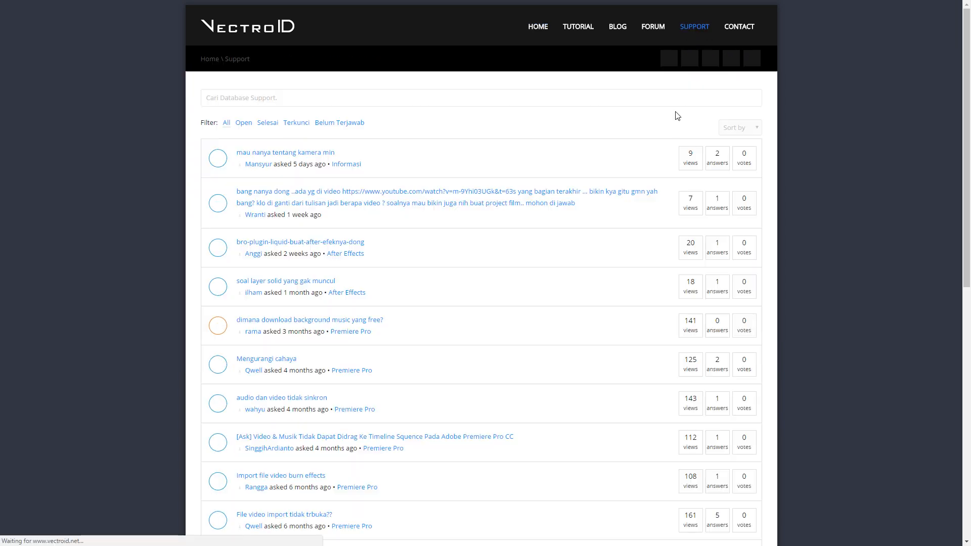